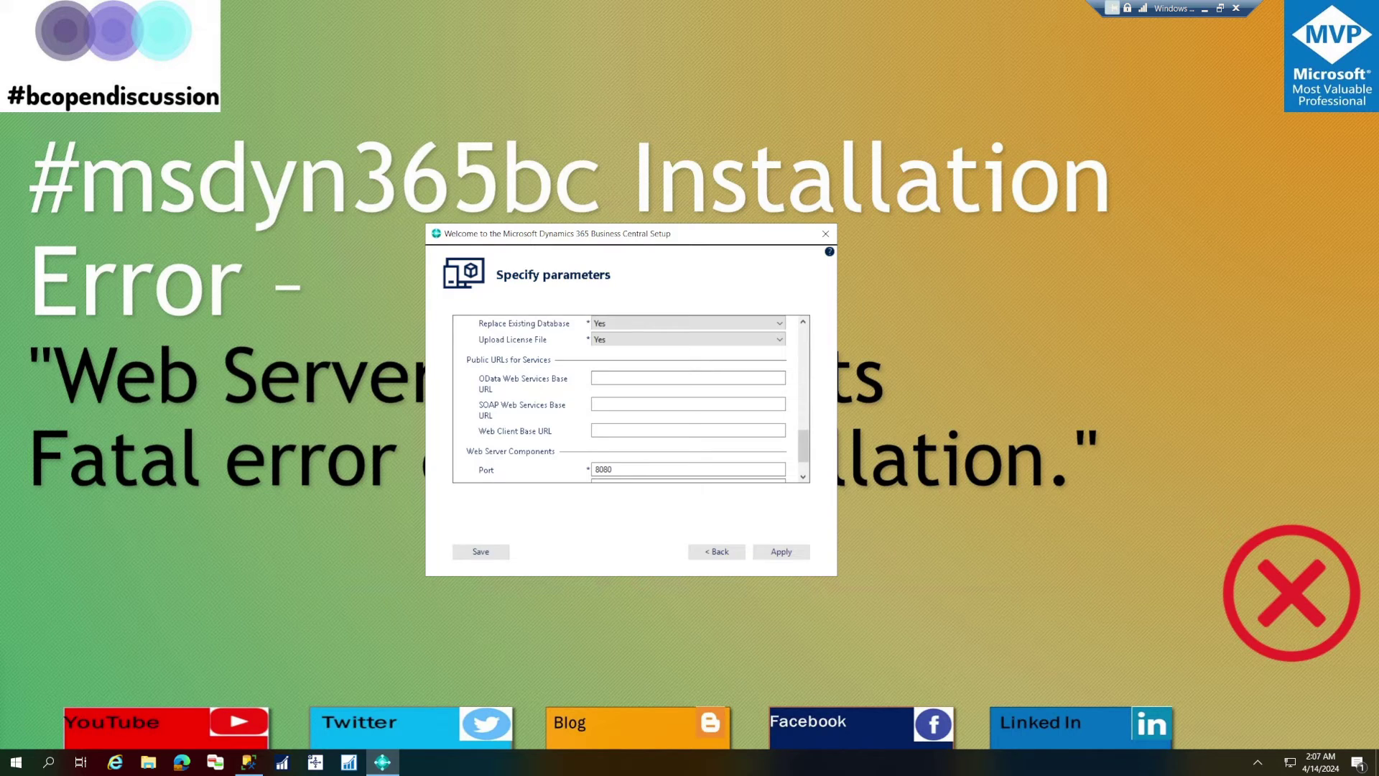
Review the setup parameters, start the Business Central installation, and move the setup window aside to free the desktop.
{"action": "scroll", "coordinate": [808, 447], "scroll_direction": "down", "scroll_amount": 1}
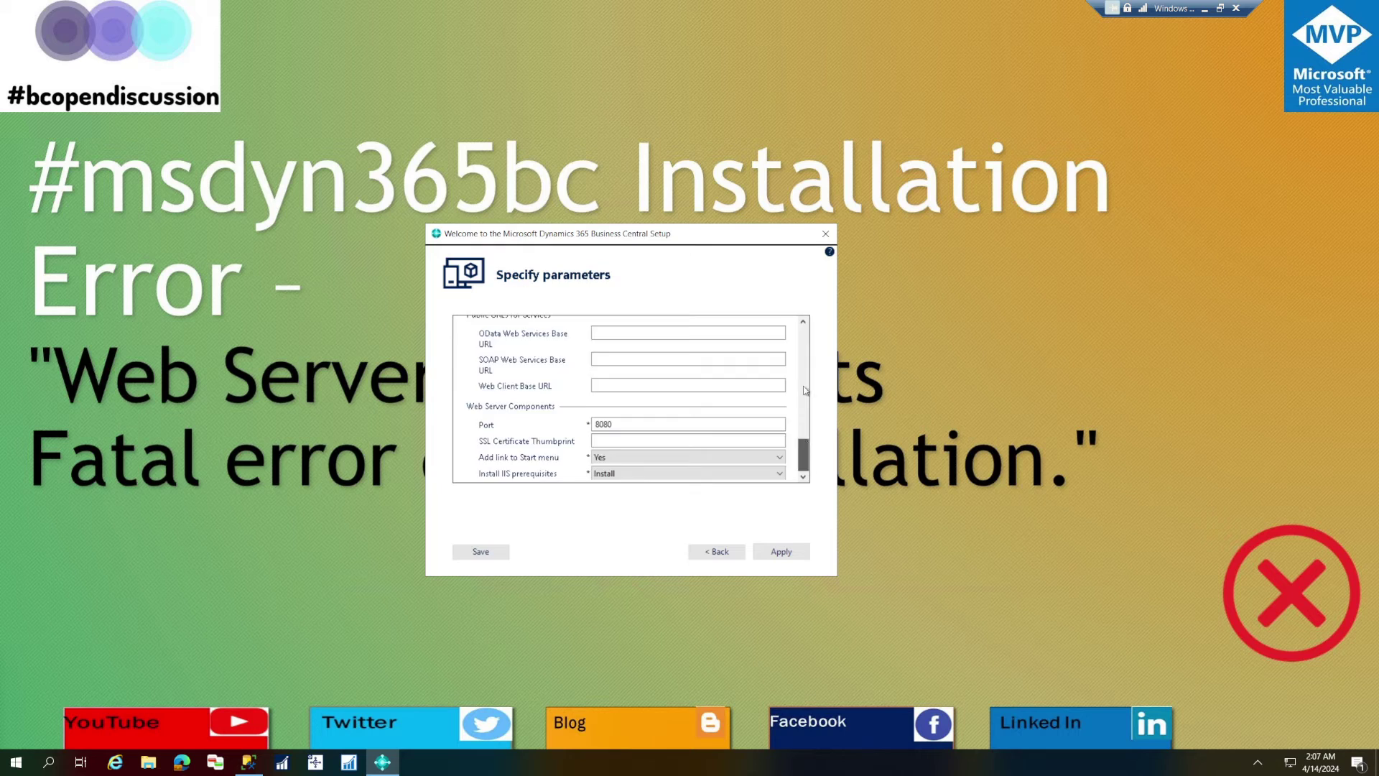
{"action": "scroll", "coordinate": [806, 390], "scroll_direction": "up", "scroll_amount": 10}
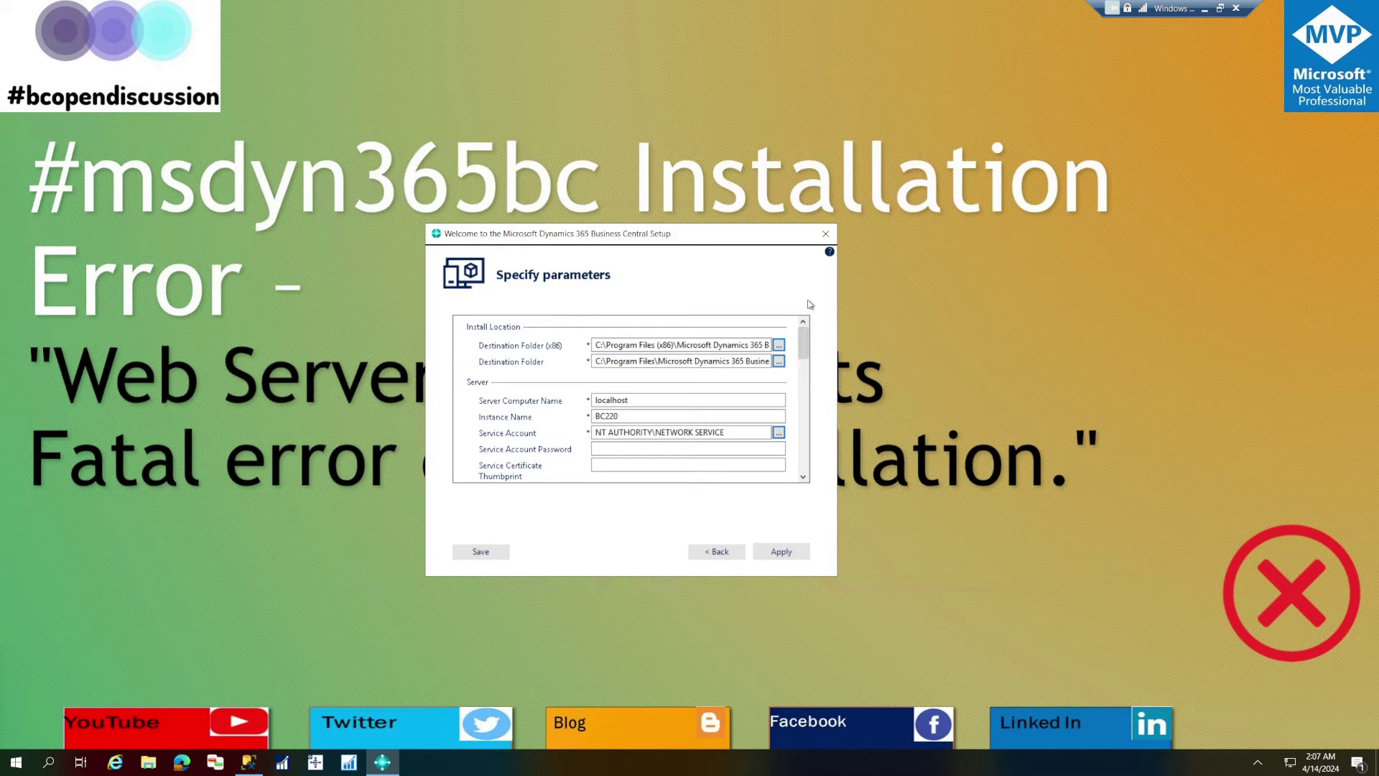
{"action": "left_click", "coordinate": [793, 553]}
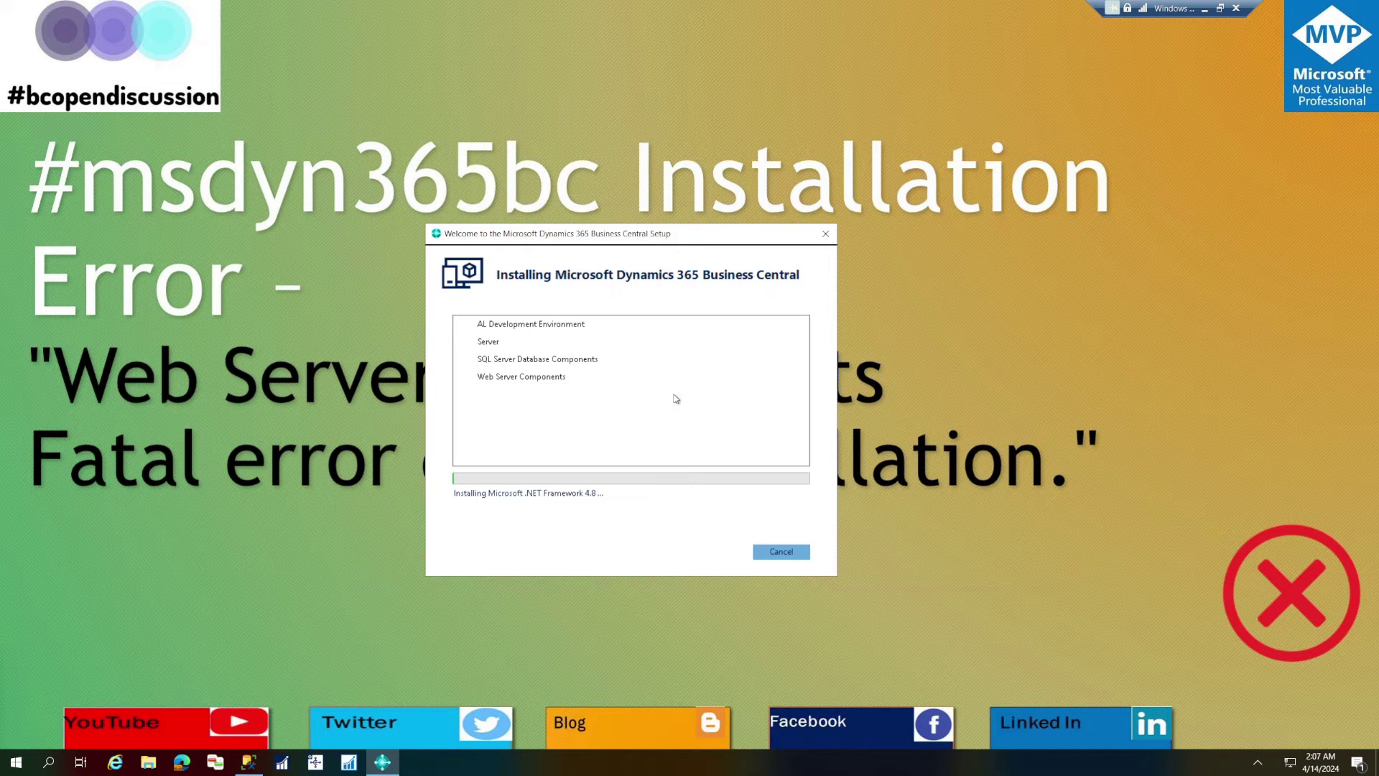
{"action": "left_click_drag", "start_coordinate": [675, 238], "coordinate": [1105, 249]}
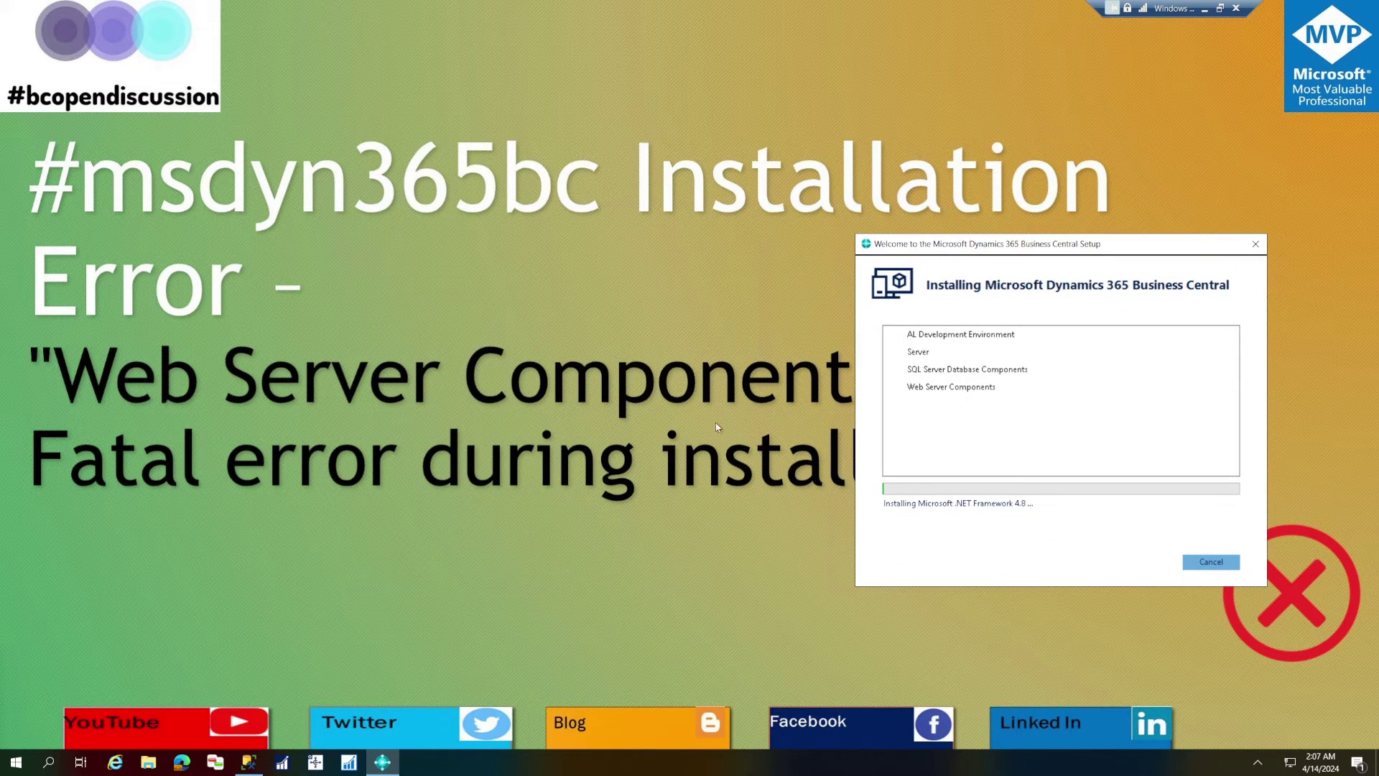
Open the BC22 folder on Local Disk (C:) in File Explorer.
{"action": "left_click", "coordinate": [147, 767]}
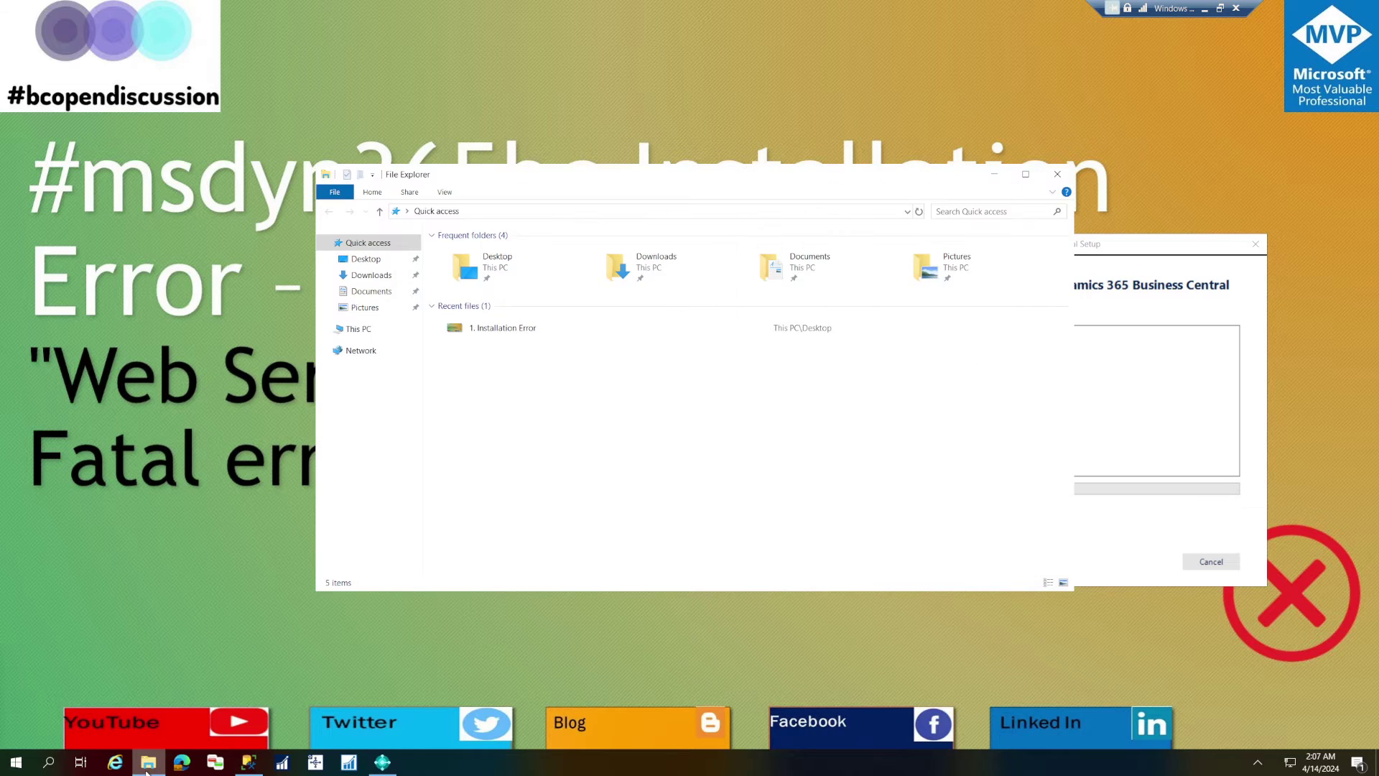
{"action": "left_click", "coordinate": [358, 329]}
{"action": "left_click", "coordinate": [723, 408]}
{"action": "double_click", "coordinate": [723, 408]}
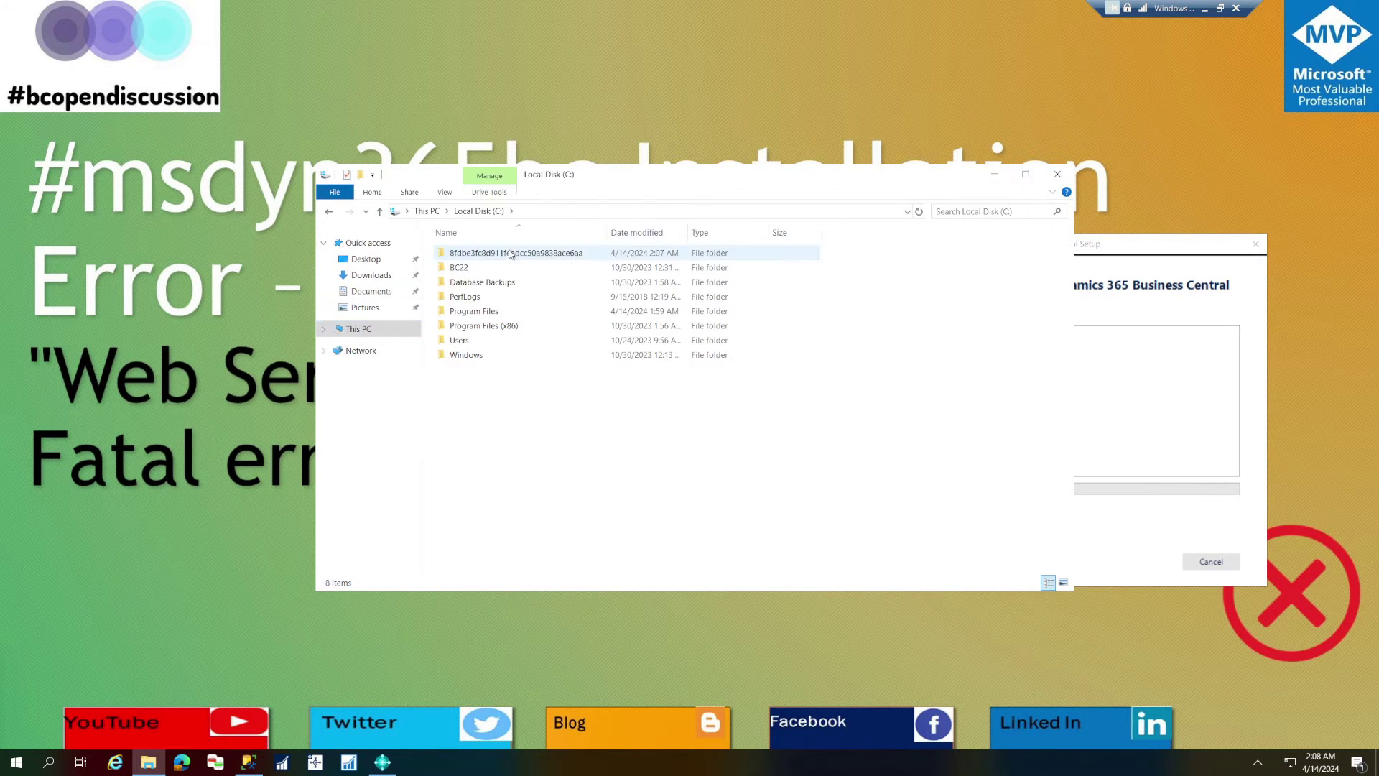
{"action": "double_click", "coordinate": [496, 280]}
{"action": "left_click", "coordinate": [479, 211]}
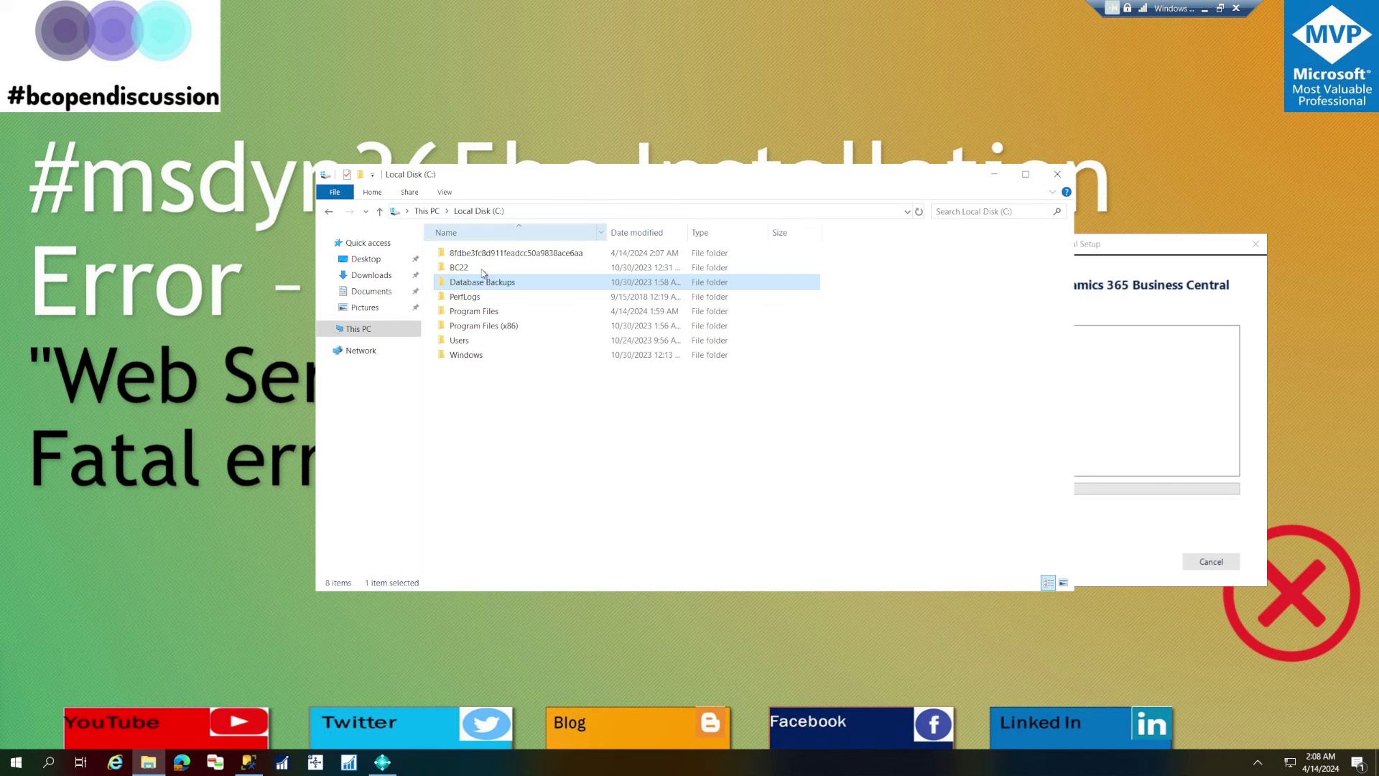
{"action": "double_click", "coordinate": [461, 267]}
Show the BC22 folder contents as large icons, and reposition and heighten its window beside the setup window.
{"action": "right_click", "coordinate": [866, 354]}
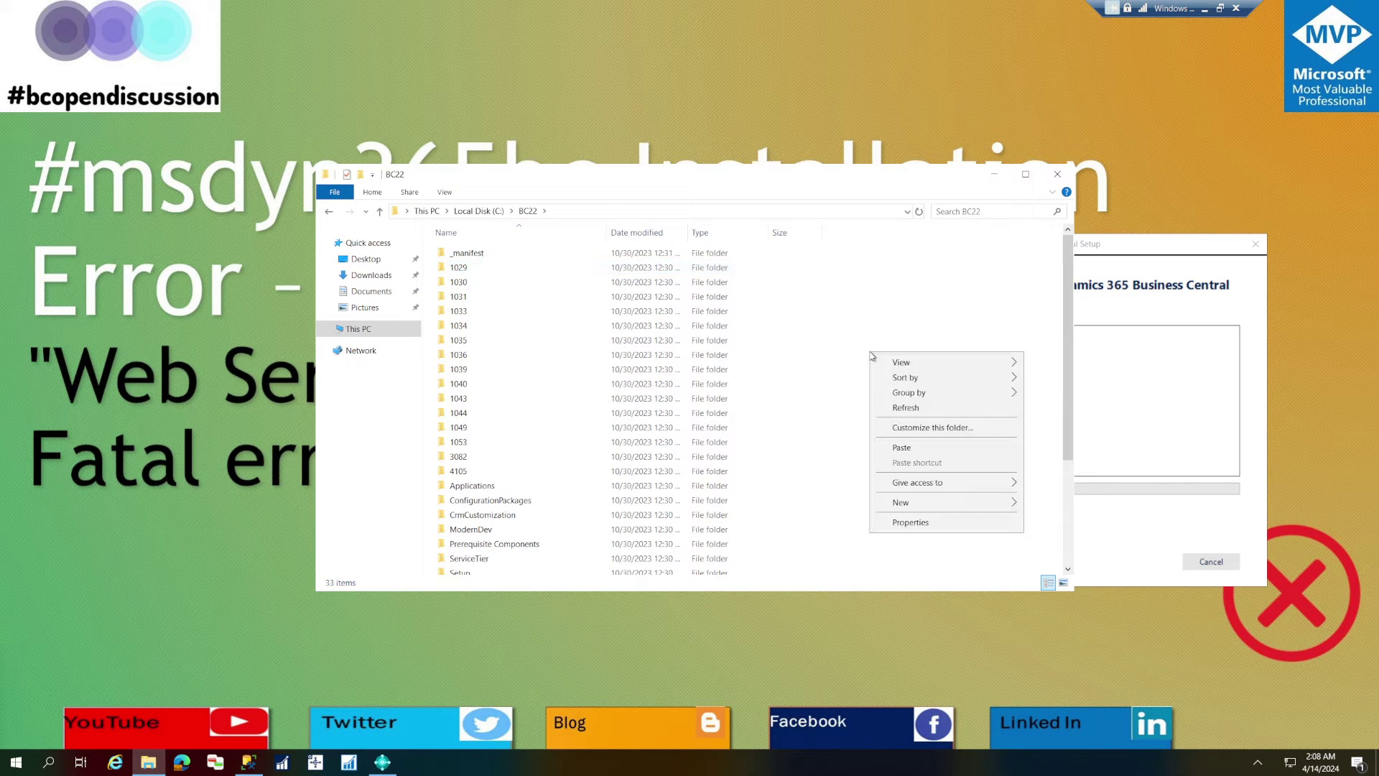
{"action": "mouse_move", "coordinate": [934, 362]}
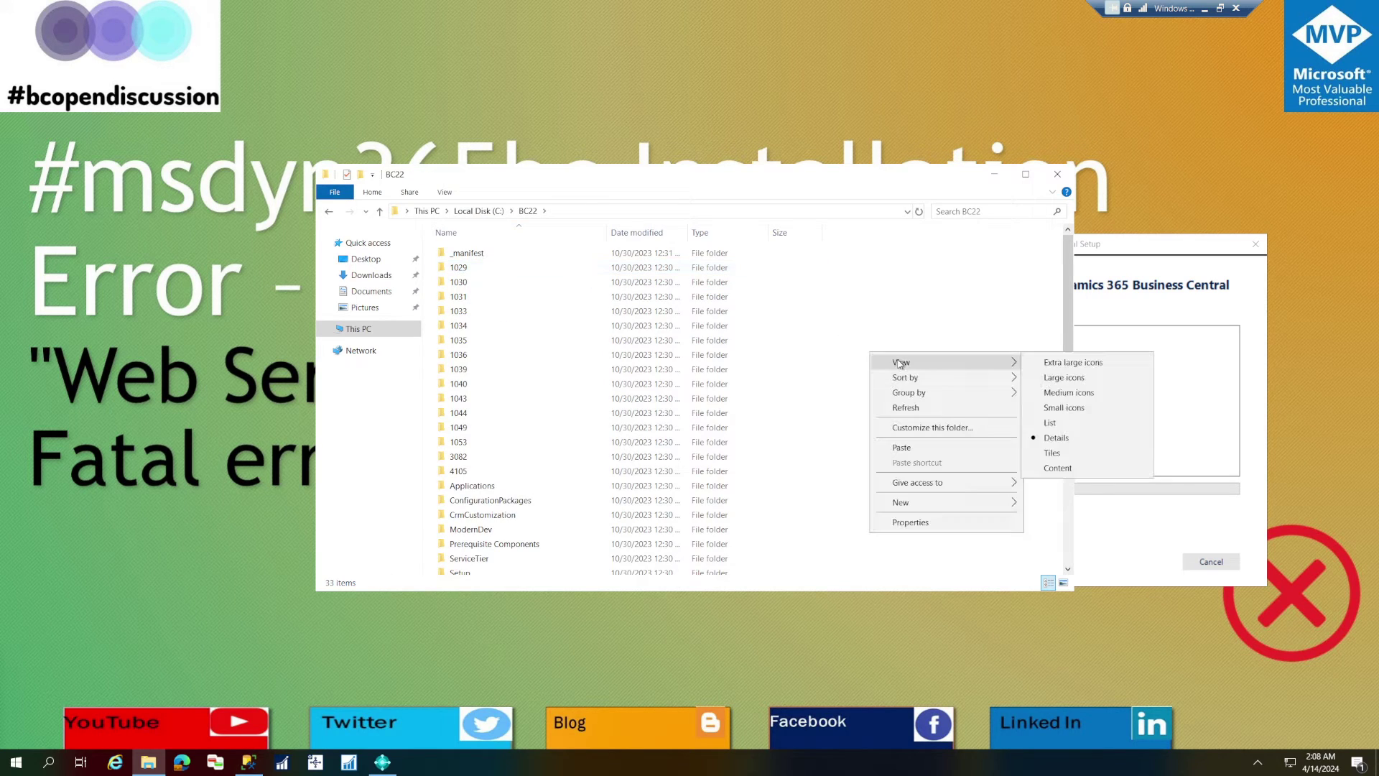
{"action": "left_click", "coordinate": [1076, 376]}
{"action": "left_click_drag", "start_coordinate": [801, 172], "coordinate": [524, 98]}
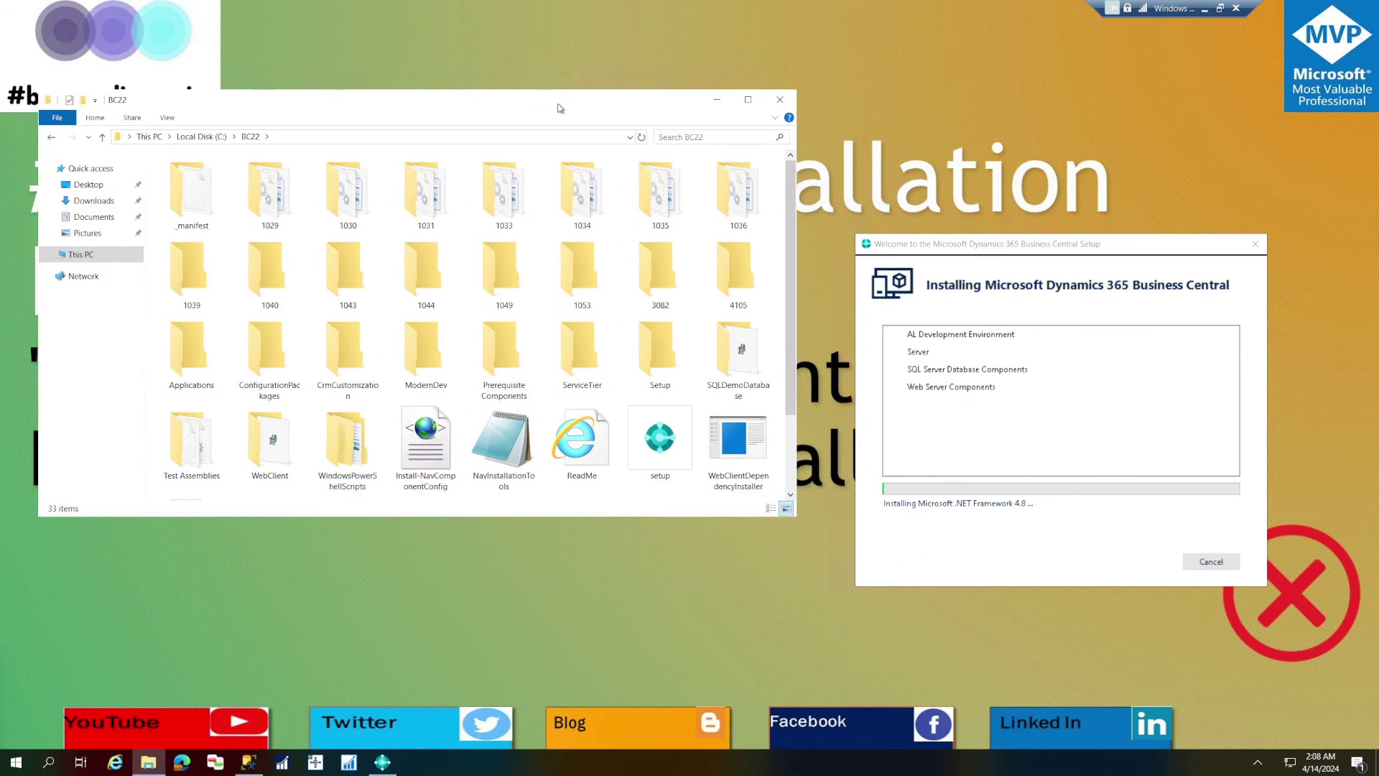
{"action": "left_click_drag", "start_coordinate": [644, 520], "coordinate": [650, 660]}
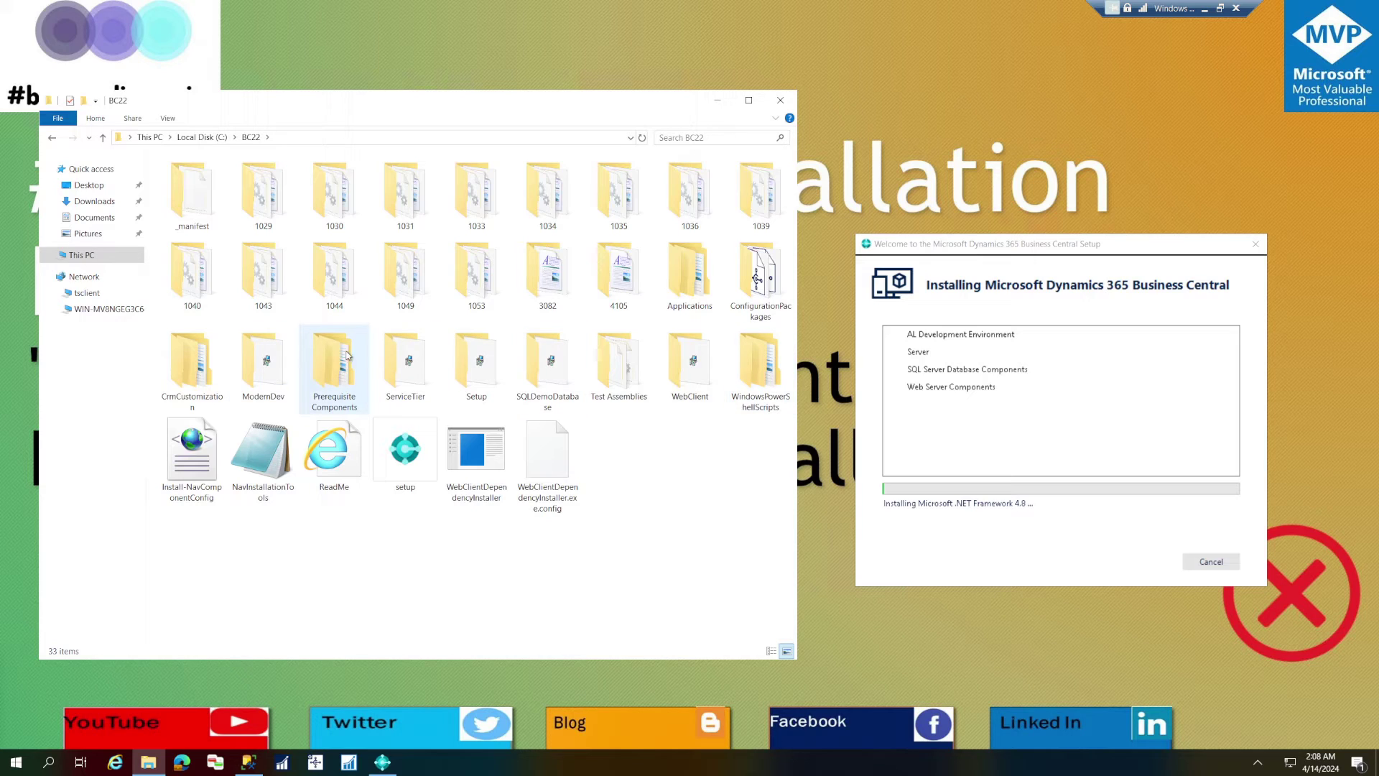
Open the Prerequisite Components folder, enlarge its icons, and point out the Microsoft .NET Framework 4.8 and Microsoft SQL Server folders.
{"action": "double_click", "coordinate": [324, 372]}
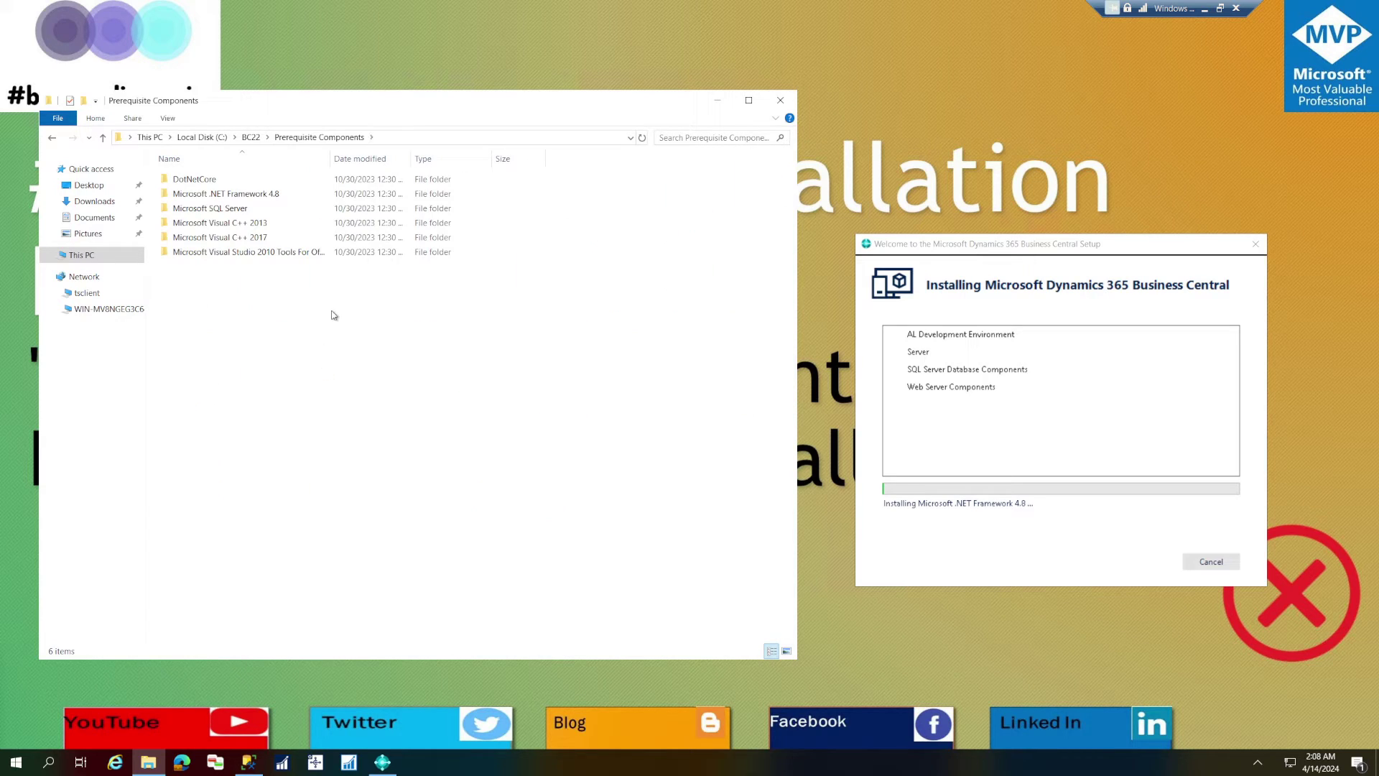
{"action": "scroll", "coordinate": [331, 321], "scroll_direction": "up", "scroll_amount": 5, "text": "ctrl"}
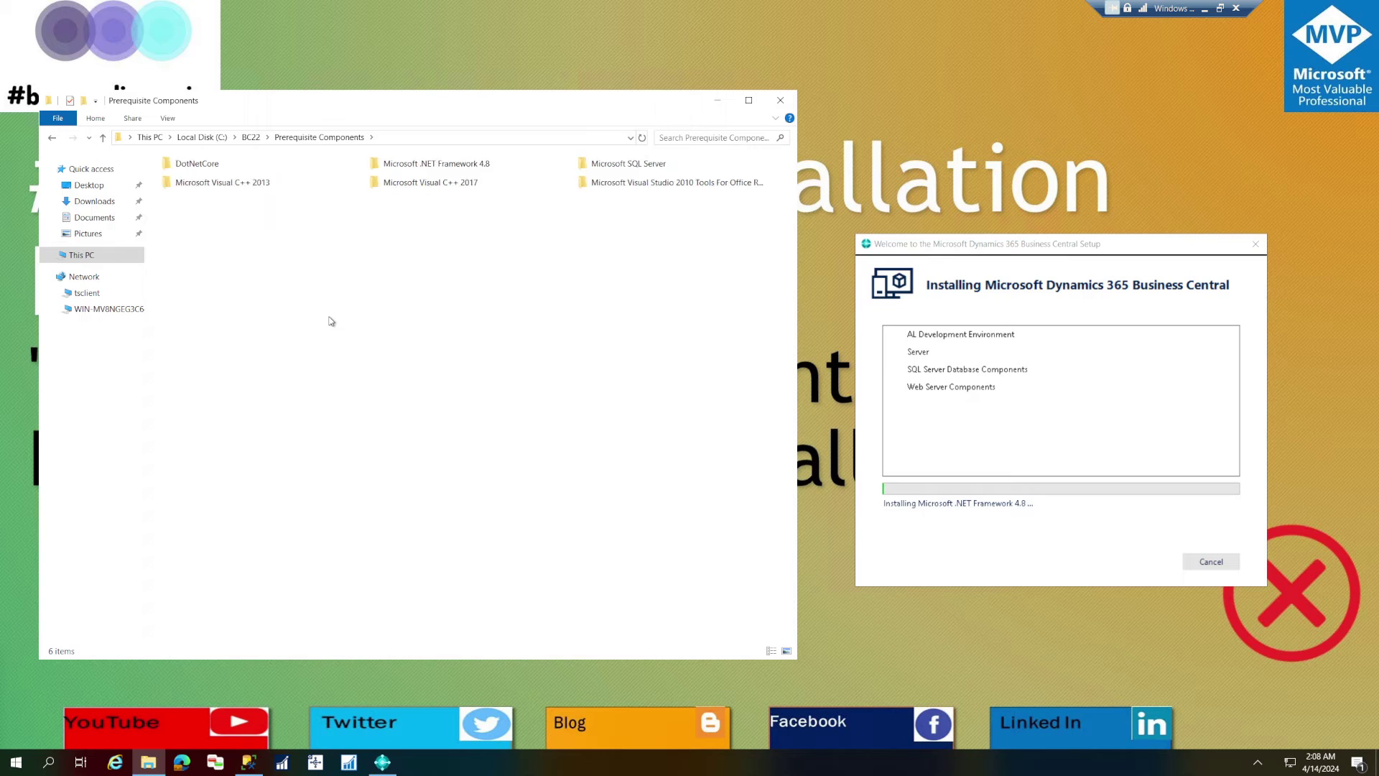
{"action": "scroll", "coordinate": [331, 321], "scroll_direction": "up", "scroll_amount": 2, "text": "ctrl"}
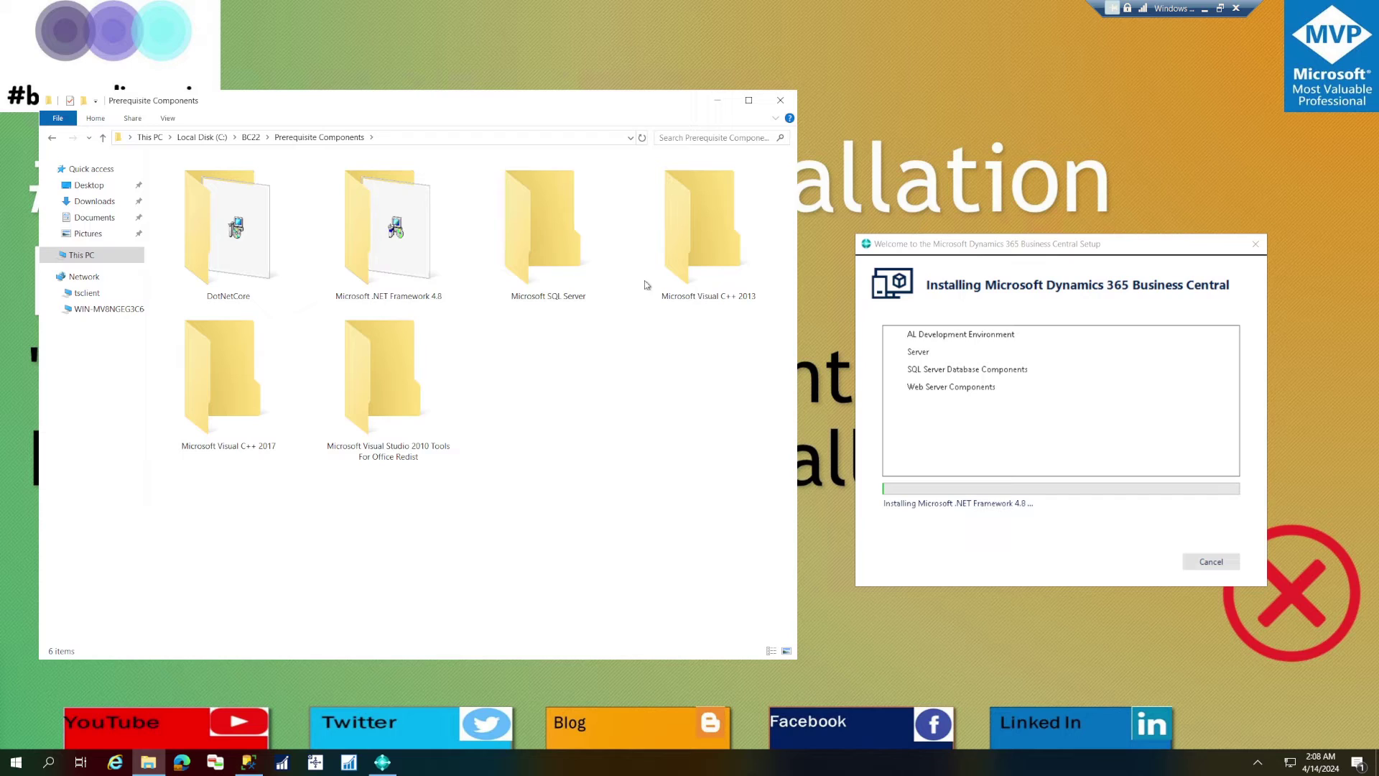
{"action": "left_click", "coordinate": [343, 218]}
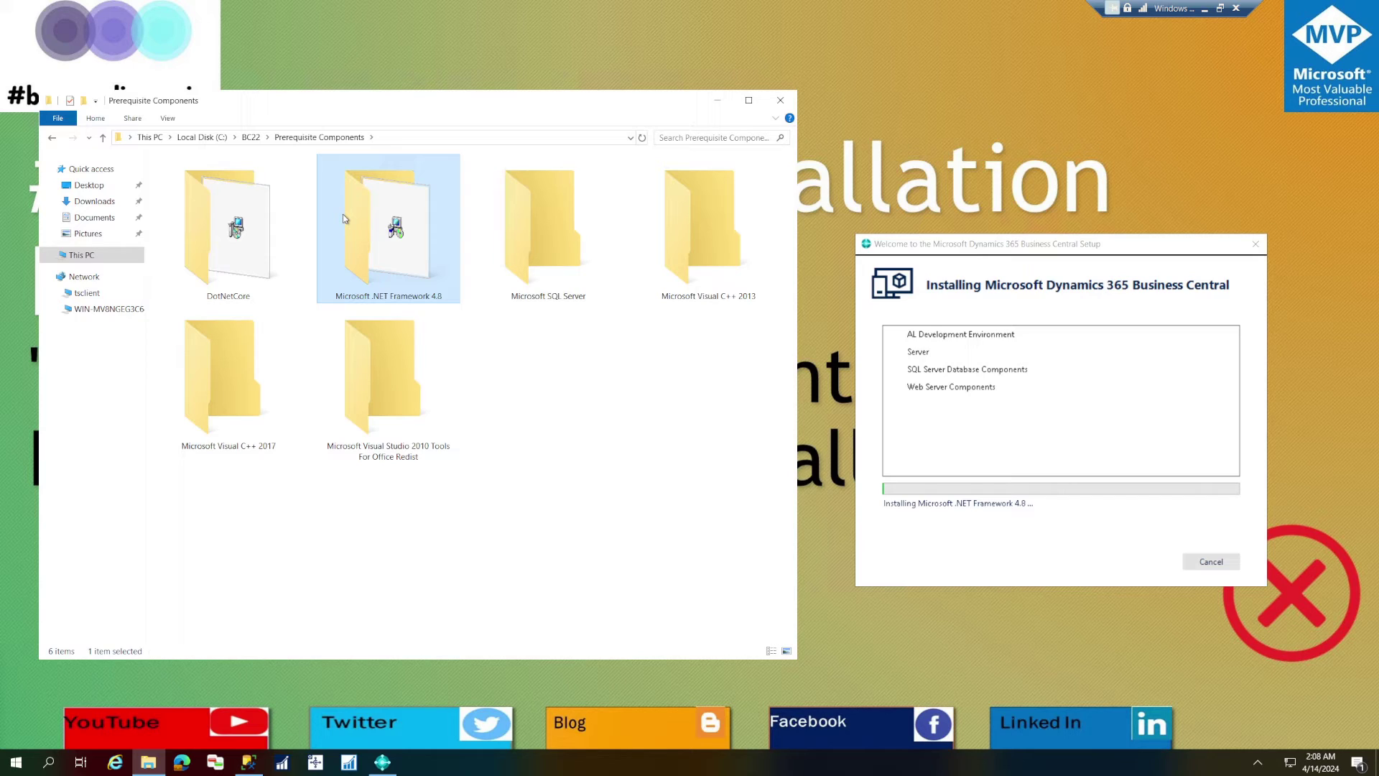
{"action": "left_click", "coordinate": [556, 223]}
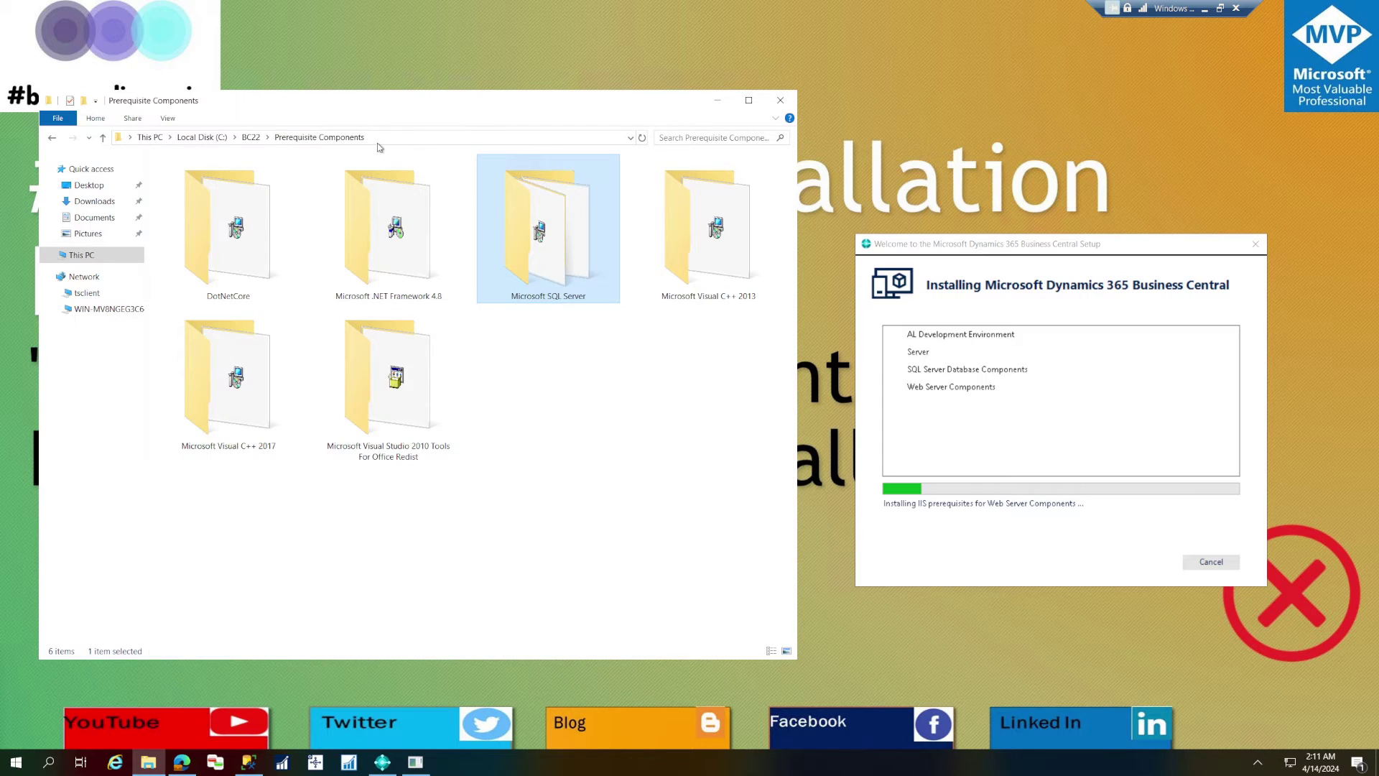
Return to the BC22 folder, select WebClientDependencyInstaller, and bring up its running console window.
{"action": "left_click", "coordinate": [252, 137]}
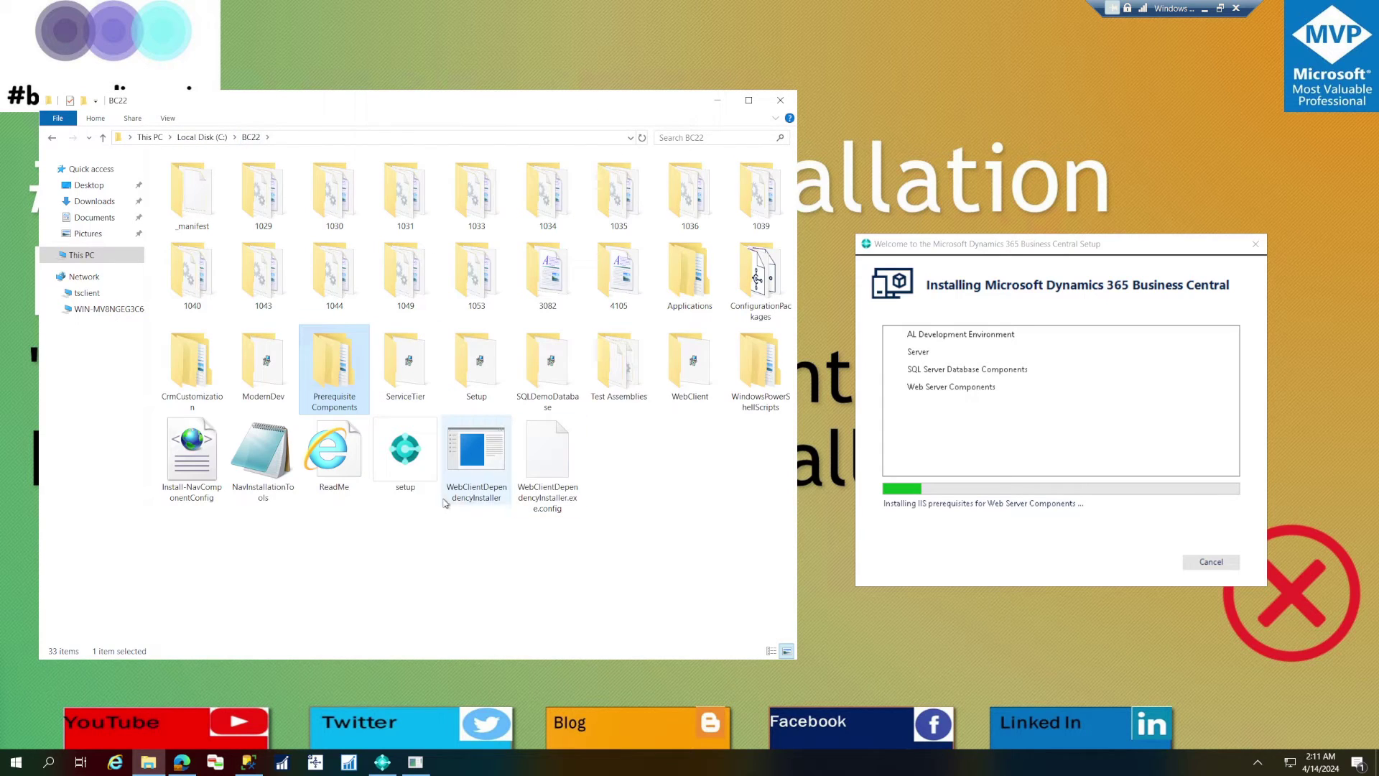
{"action": "left_click", "coordinate": [472, 500]}
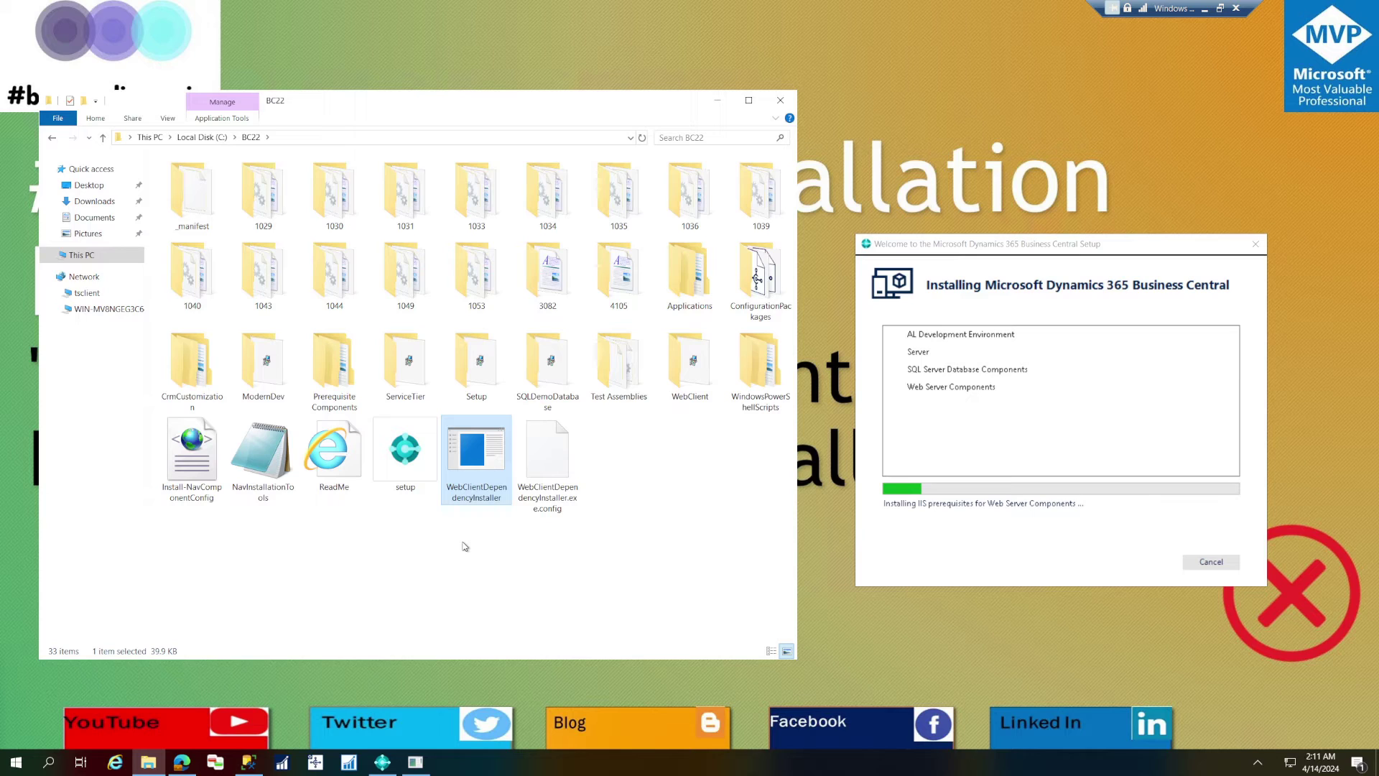
{"action": "left_click", "coordinate": [417, 763]}
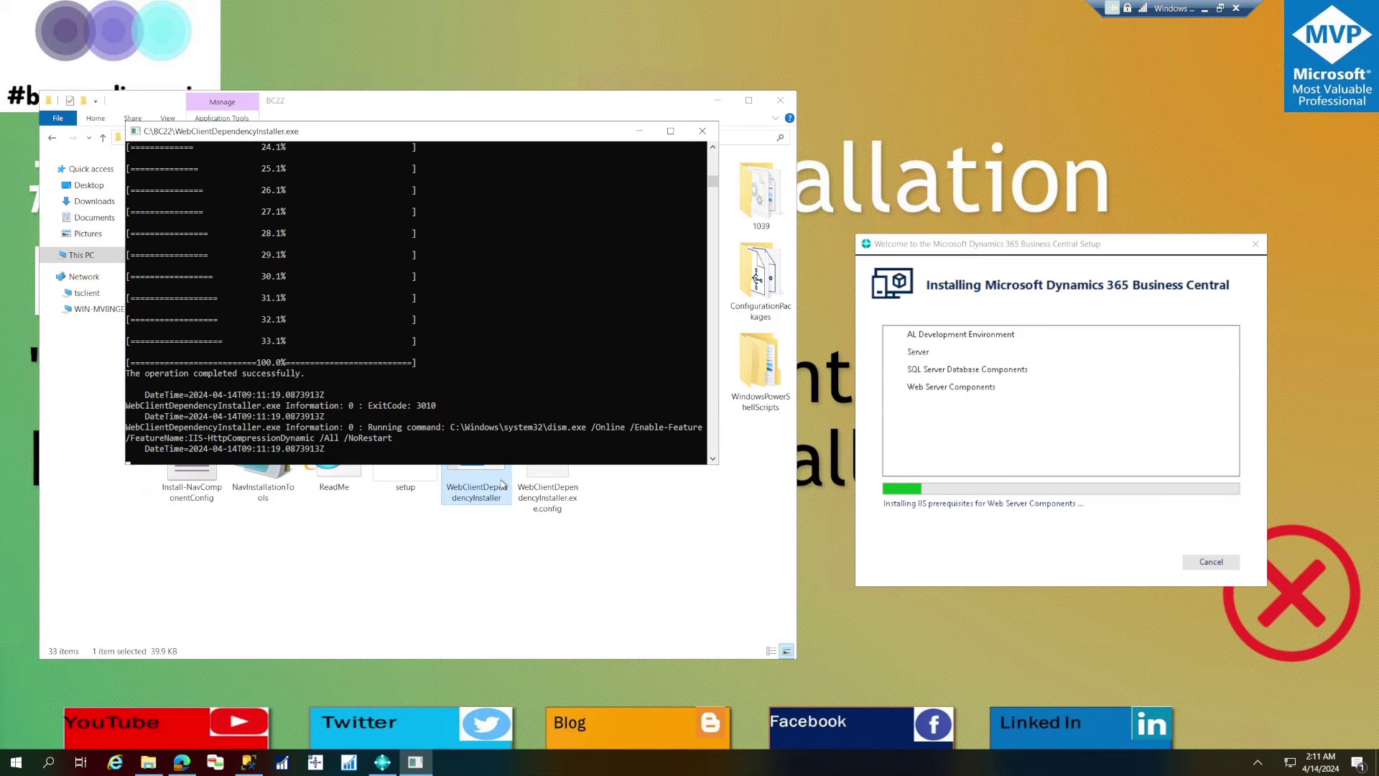
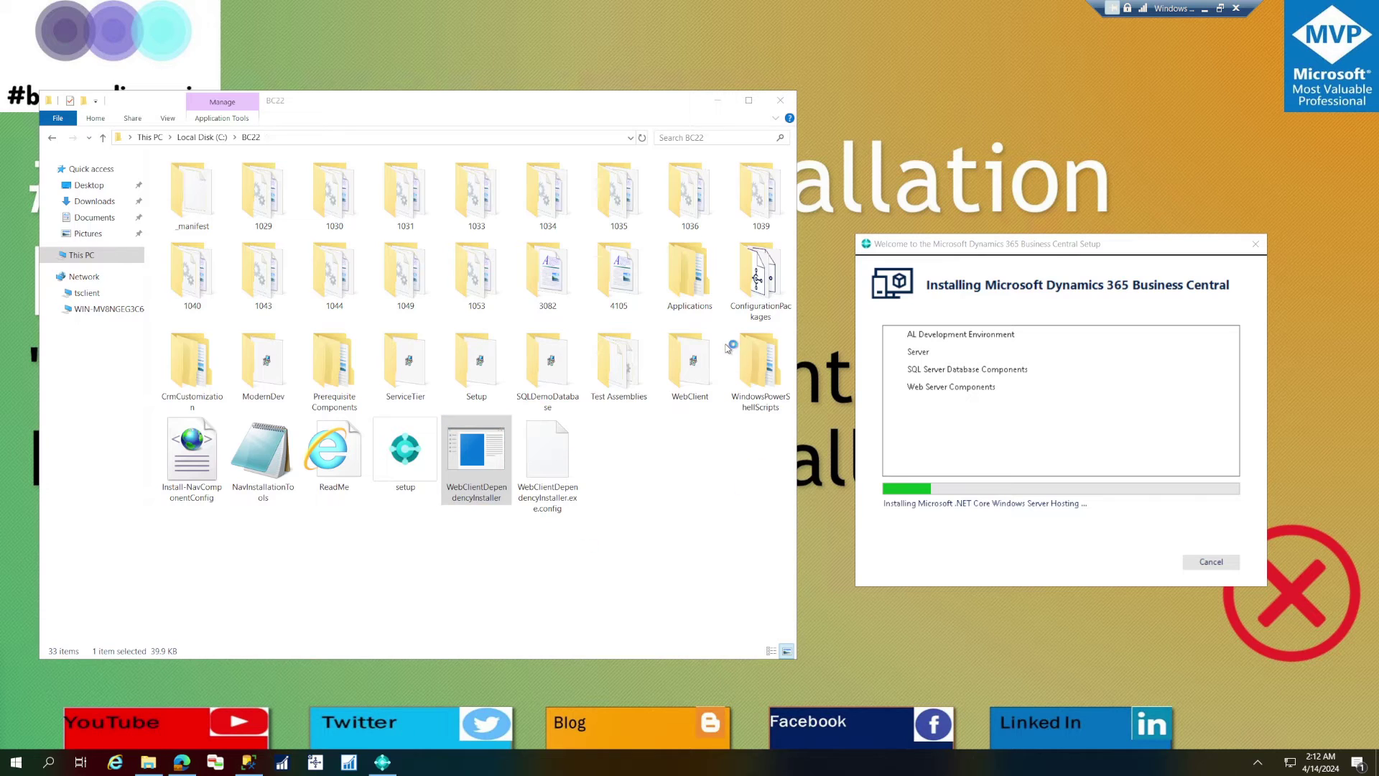
Open the DotNetCore folder inside Prerequisite Components to view the hosting installer.
{"action": "left_click", "coordinate": [357, 378]}
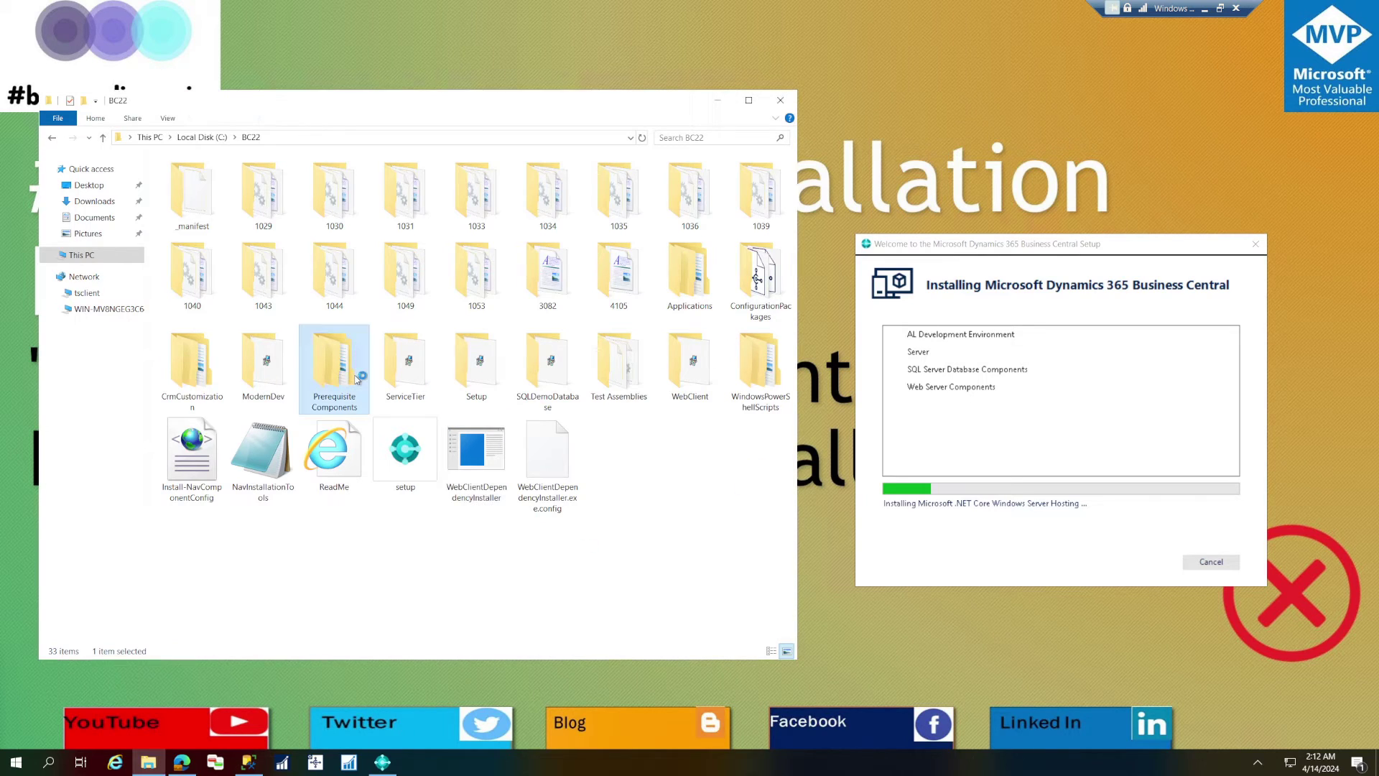
{"action": "double_click", "coordinate": [357, 378]}
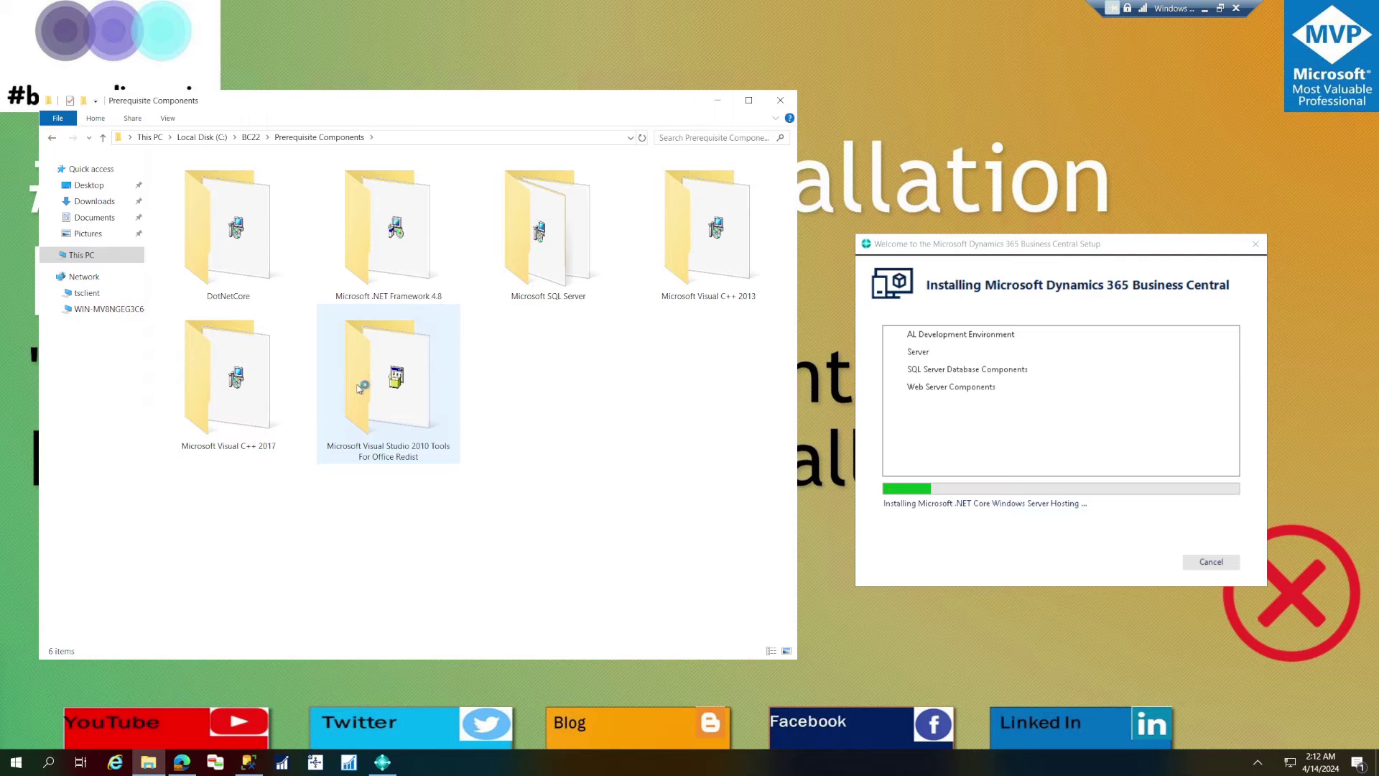
{"action": "double_click", "coordinate": [246, 214]}
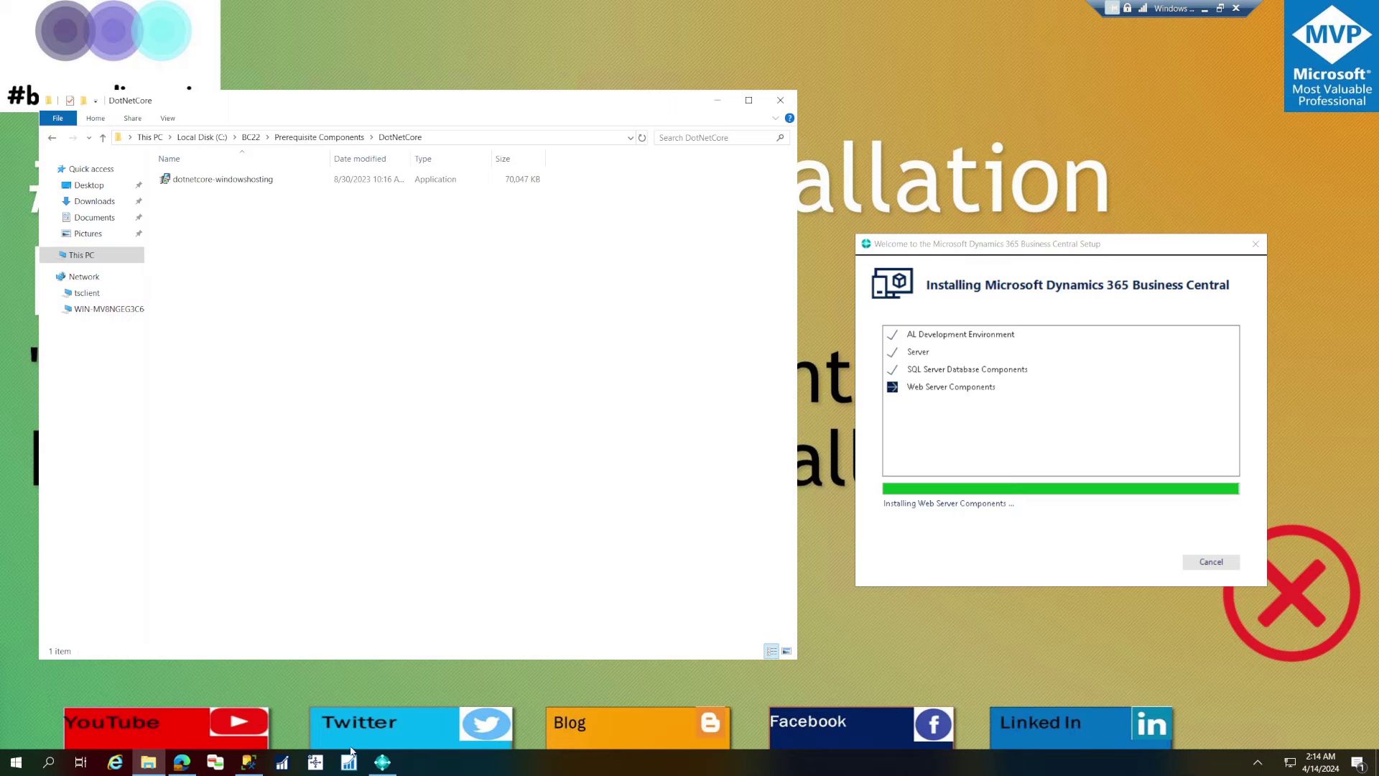
Minimize File Explorer, move the setup window toward the middle of the desktop, and open the installation problem report.
{"action": "left_click", "coordinate": [149, 764]}
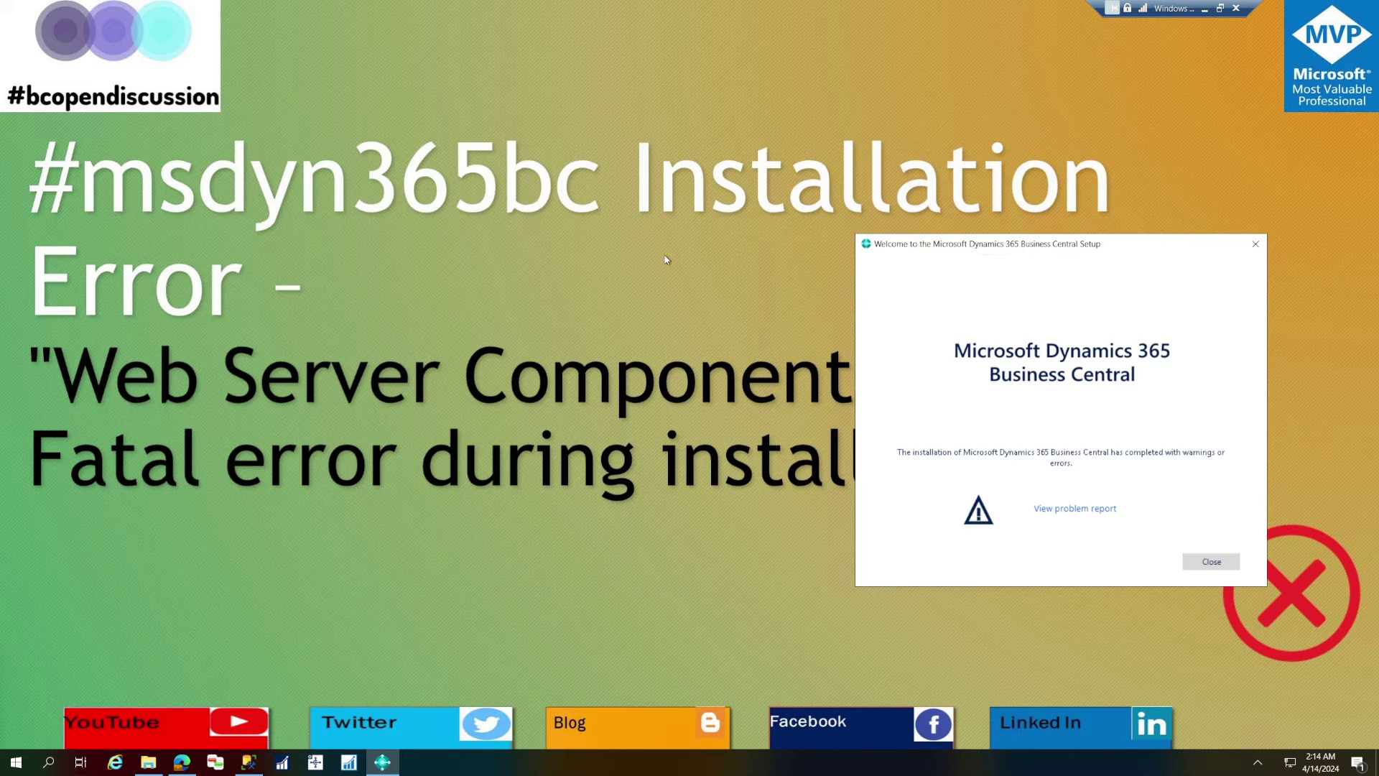
{"action": "left_click_drag", "start_coordinate": [952, 255], "coordinate": [483, 265]}
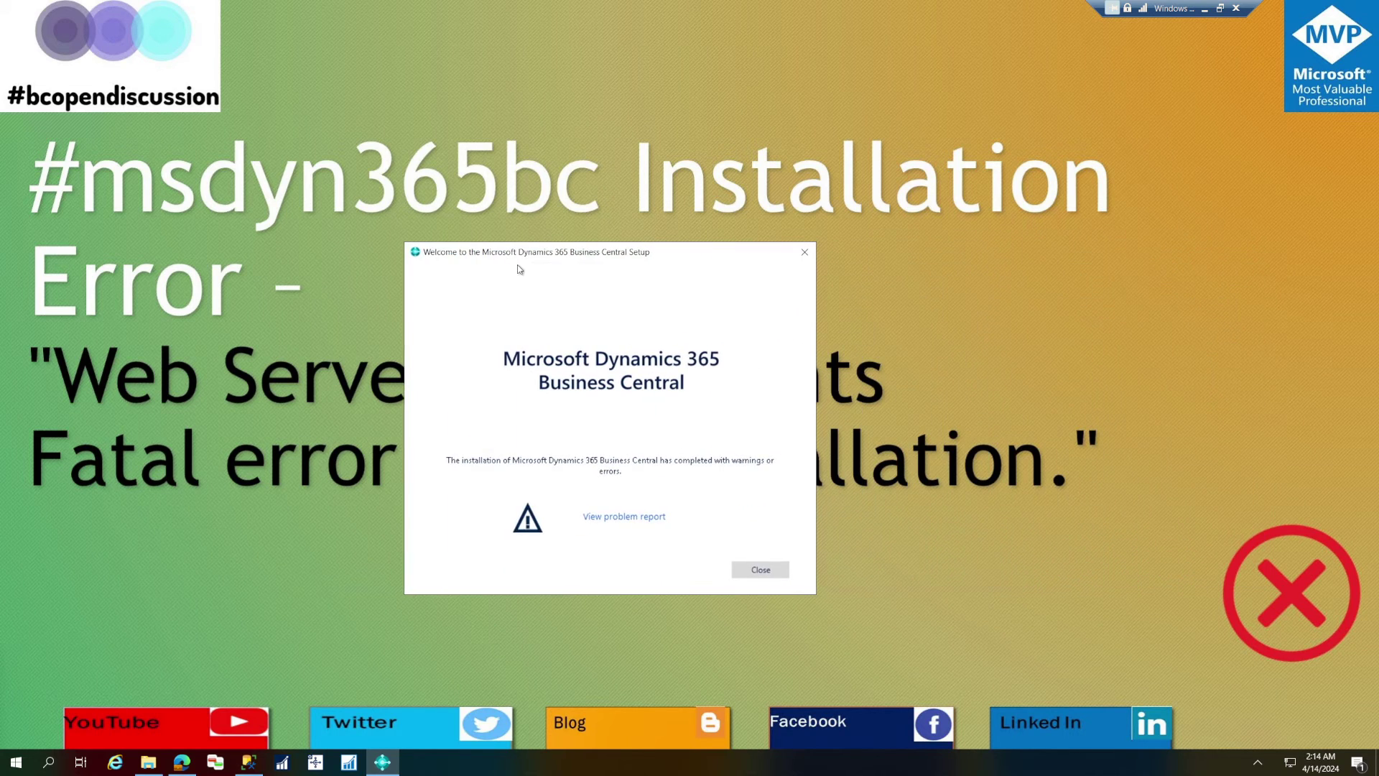
{"action": "left_click", "coordinate": [627, 515]}
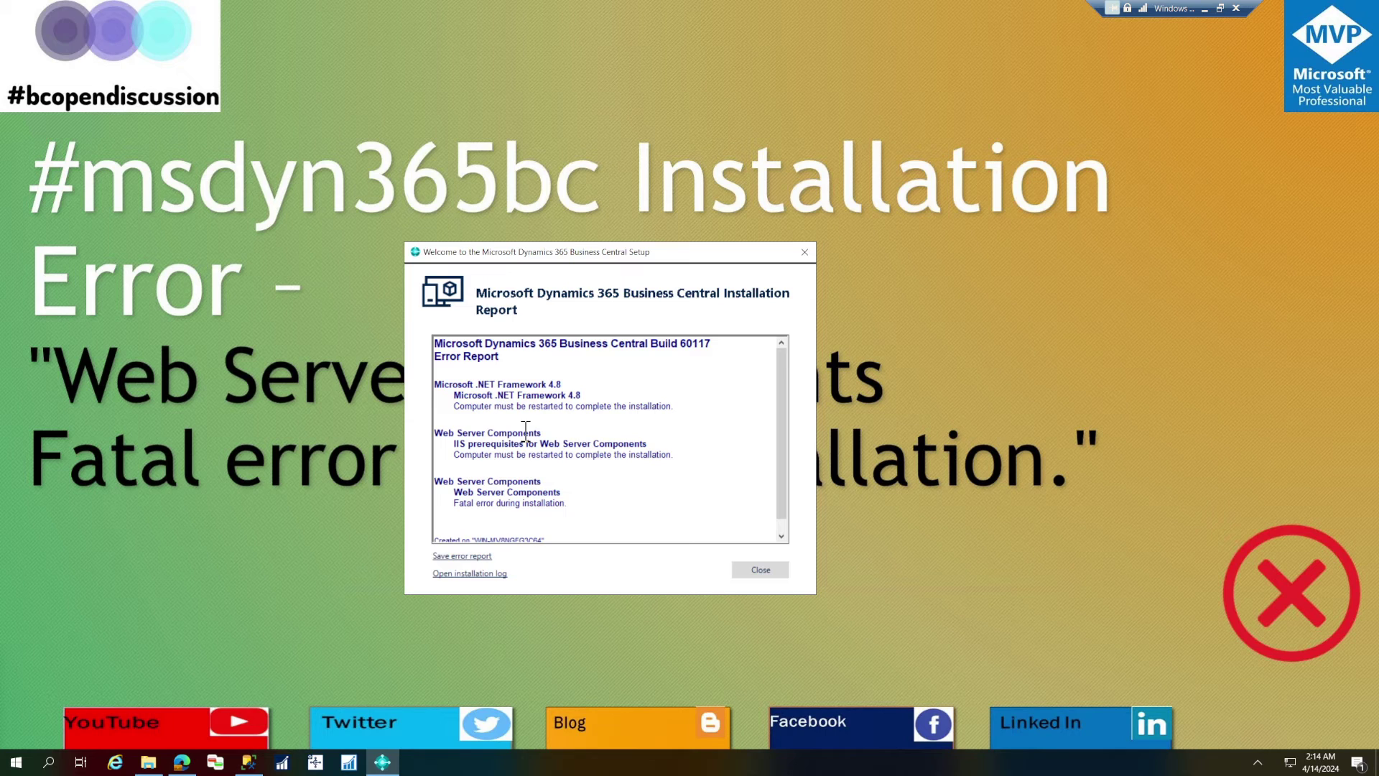
Highlight the error report entries for Microsoft .NET Framework 4.8, the IIS prerequisites and Web Server Components.
{"action": "triple_click", "coordinate": [499, 400]}
{"action": "left_click_drag", "start_coordinate": [499, 400], "coordinate": [502, 409]}
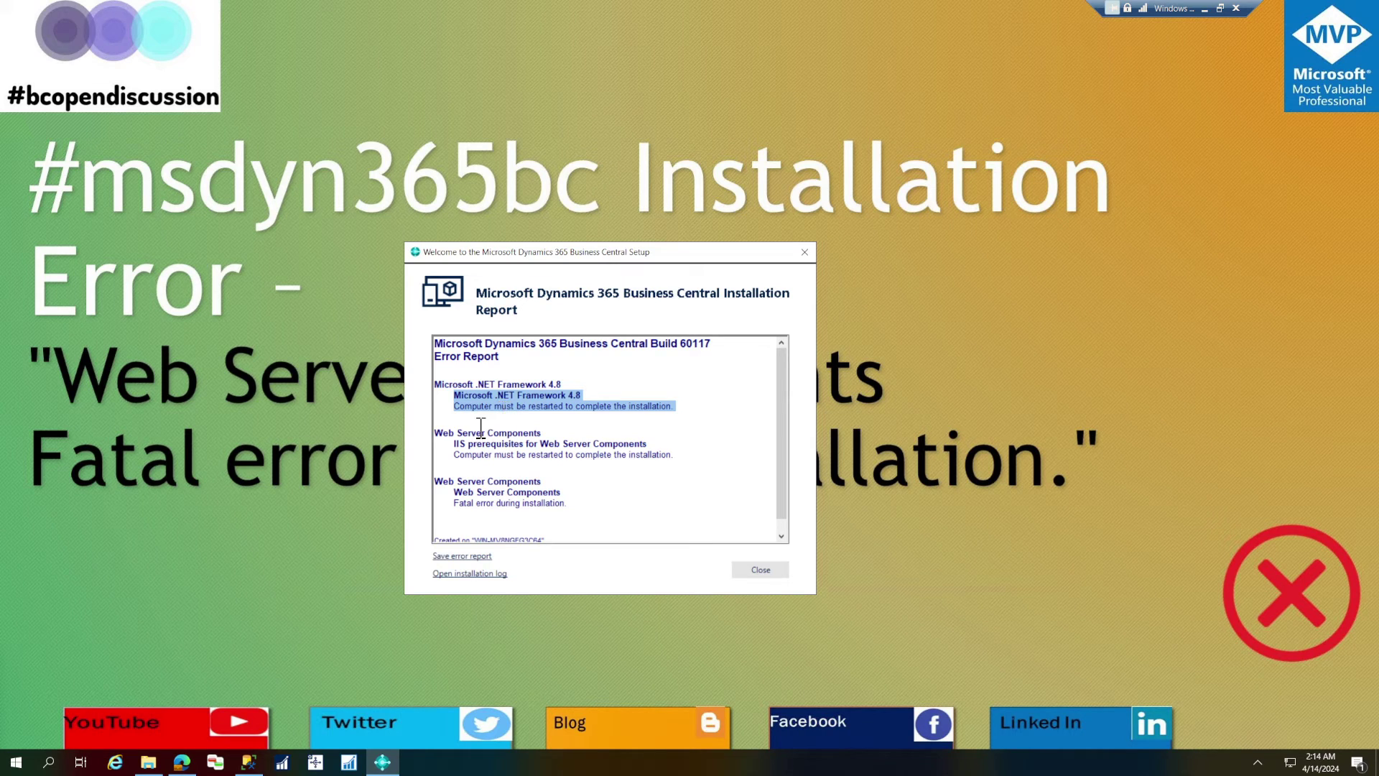
{"action": "left_click_drag", "start_coordinate": [478, 418], "coordinate": [489, 462]}
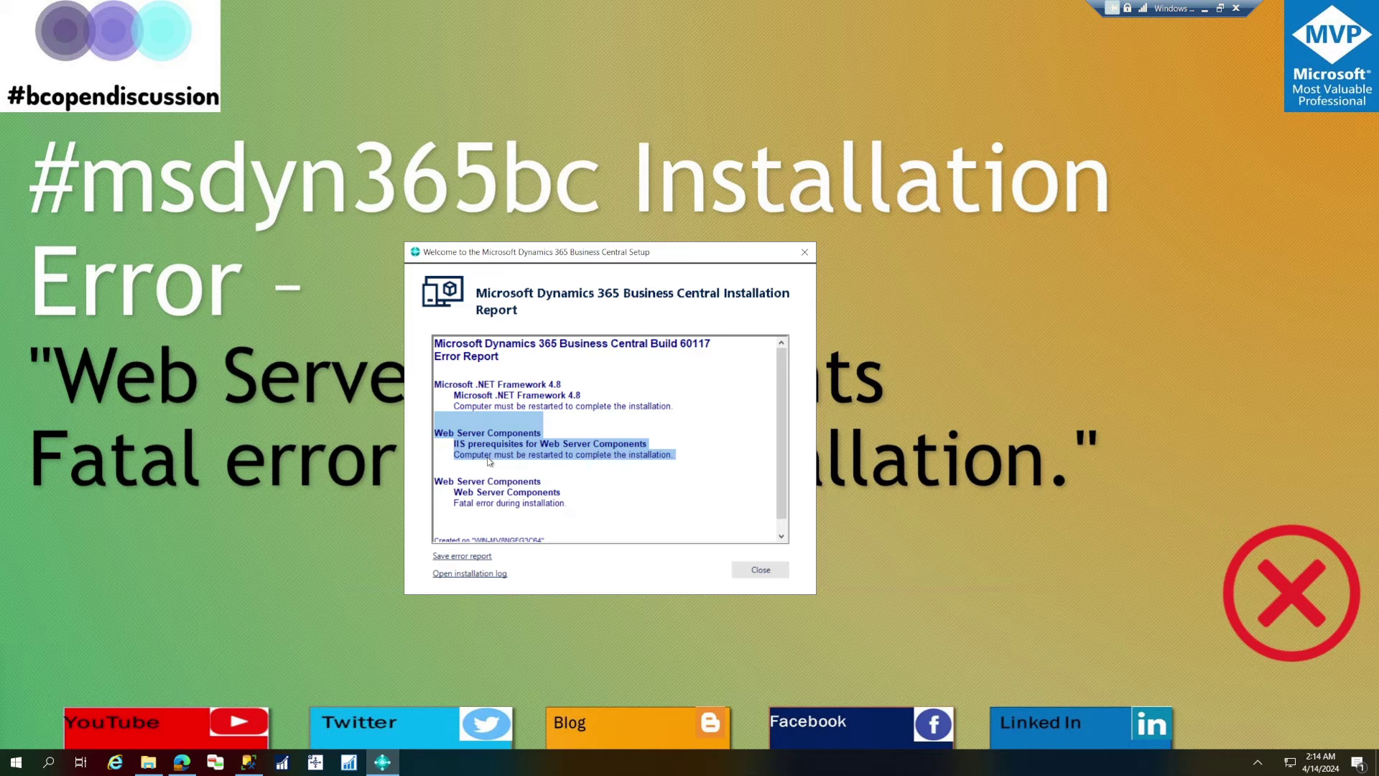
{"action": "scroll", "coordinate": [489, 461], "scroll_direction": "down", "scroll_amount": 1}
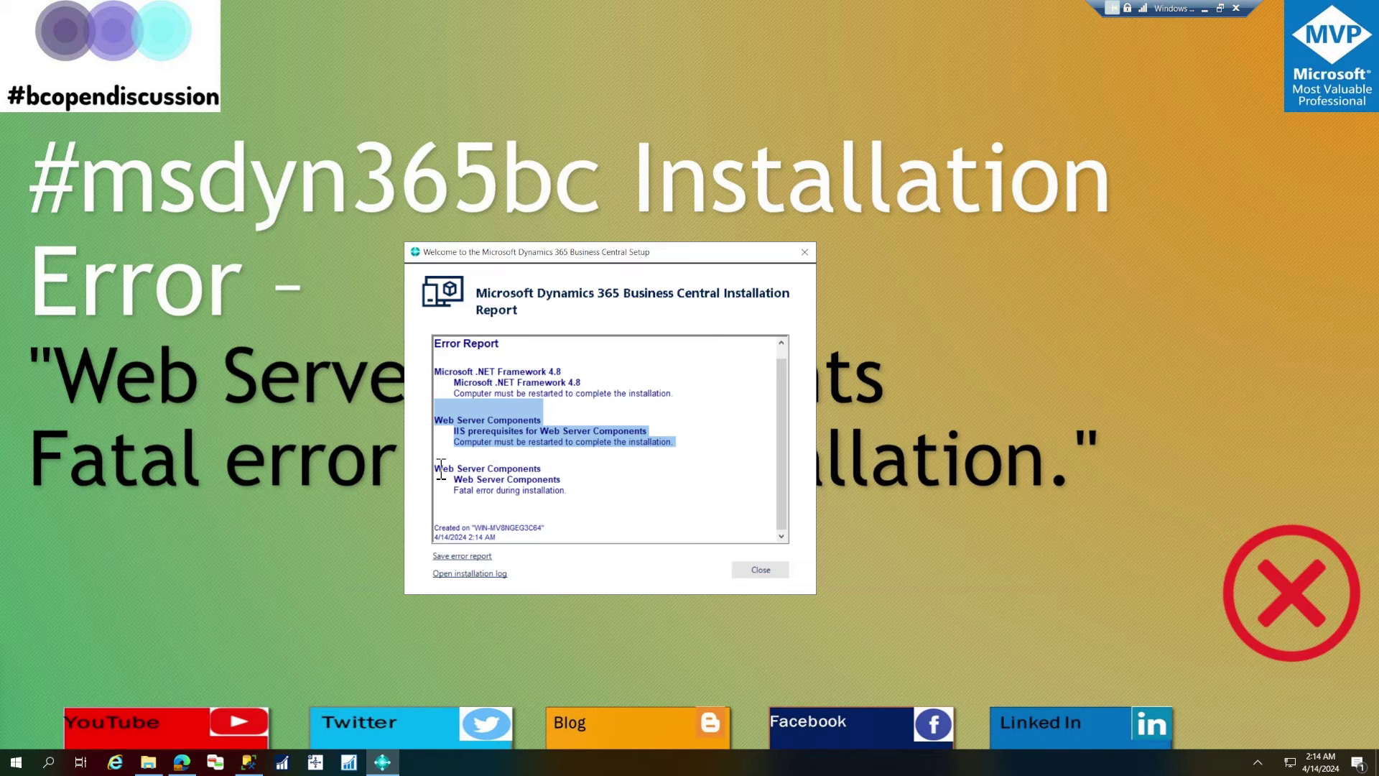
{"action": "left_click_drag", "start_coordinate": [438, 457], "coordinate": [538, 473]}
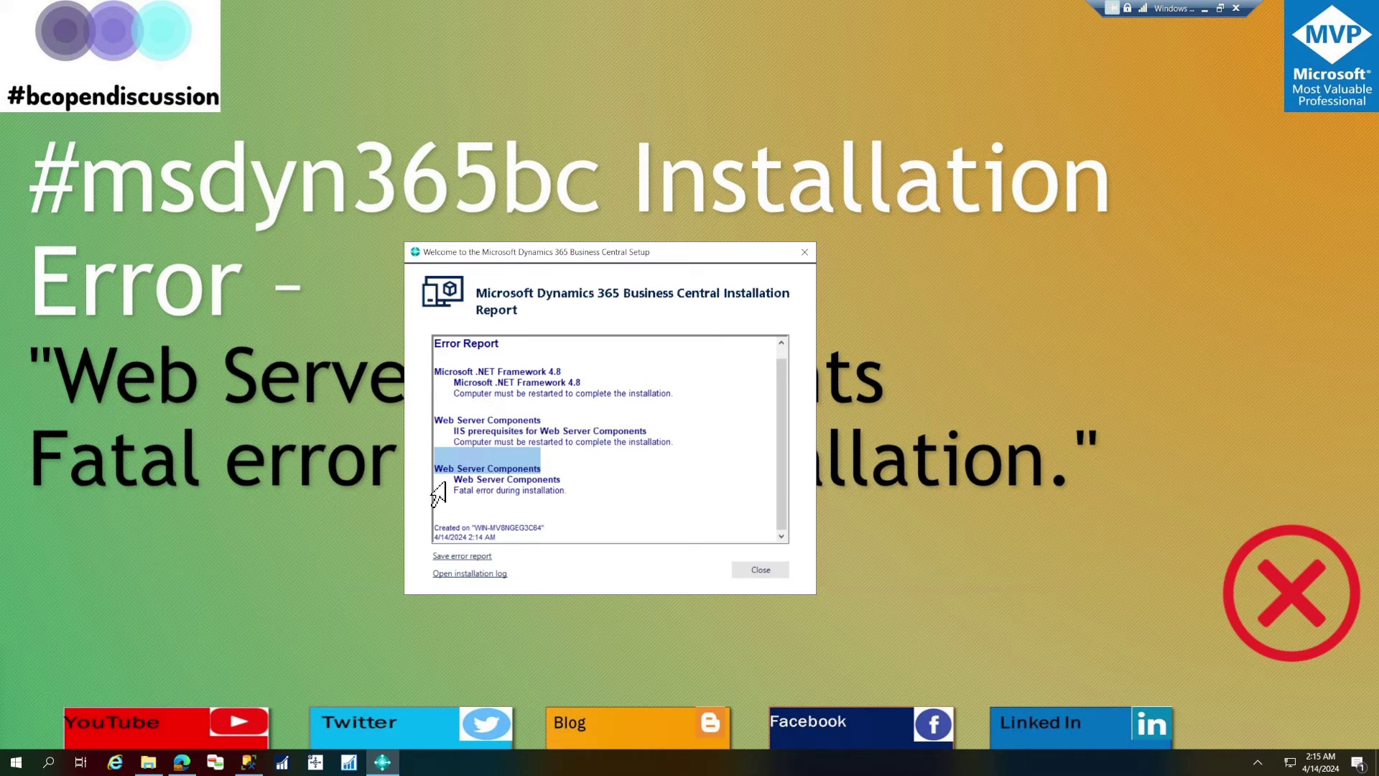
{"action": "left_click_drag", "start_coordinate": [453, 480], "coordinate": [550, 495]}
{"action": "double_click", "coordinate": [467, 491]}
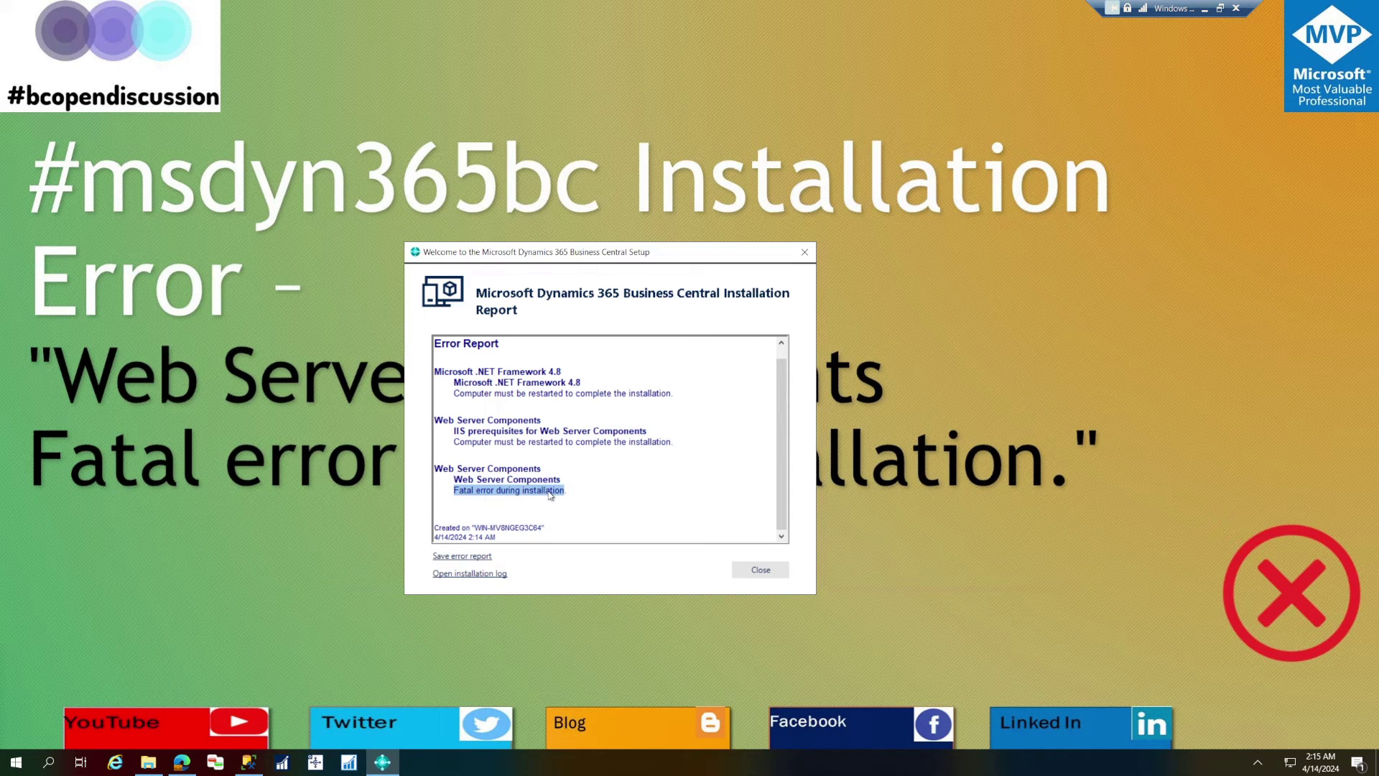
Open the installation log and examine its registry search entries from SqlServerInstalled to VCPPSpLevel.
{"action": "left_click", "coordinate": [478, 580]}
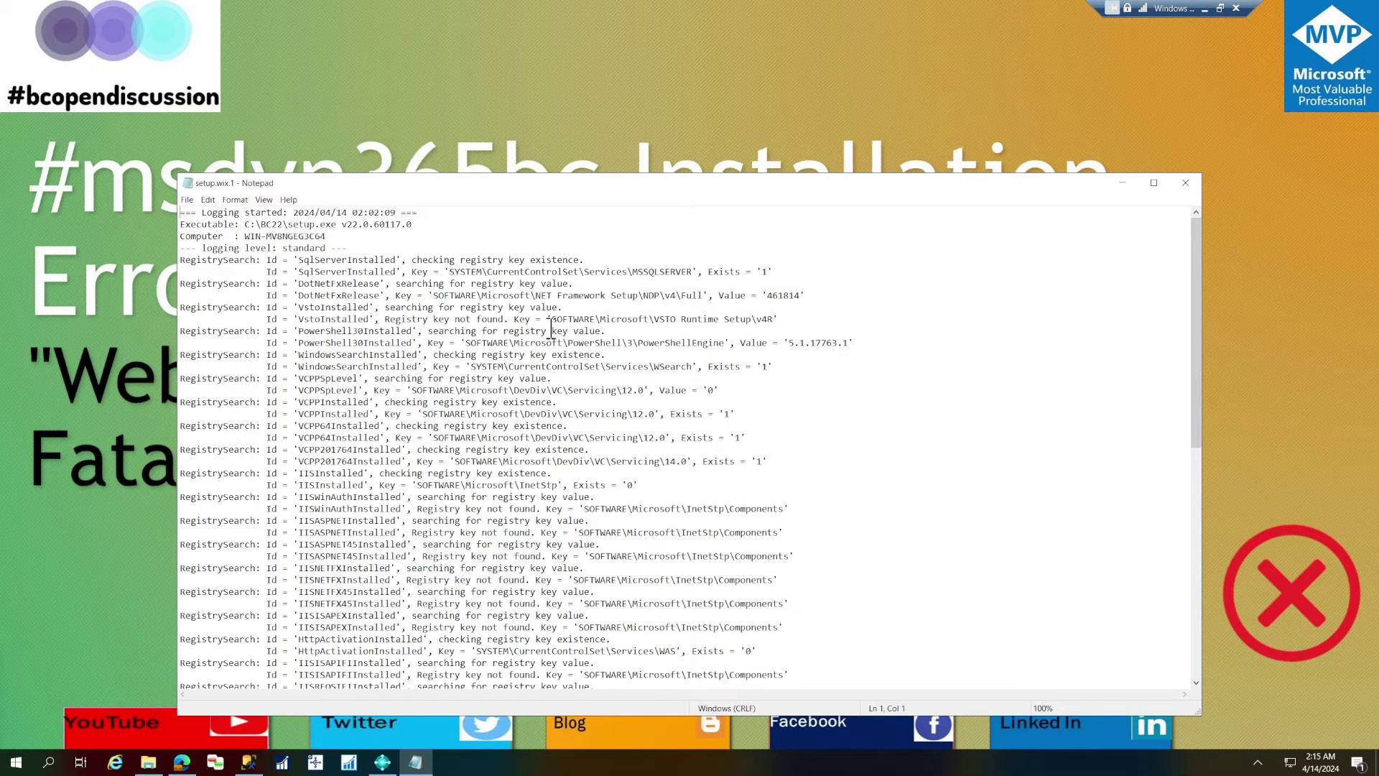
{"action": "left_click_drag", "start_coordinate": [363, 260], "coordinate": [790, 270]}
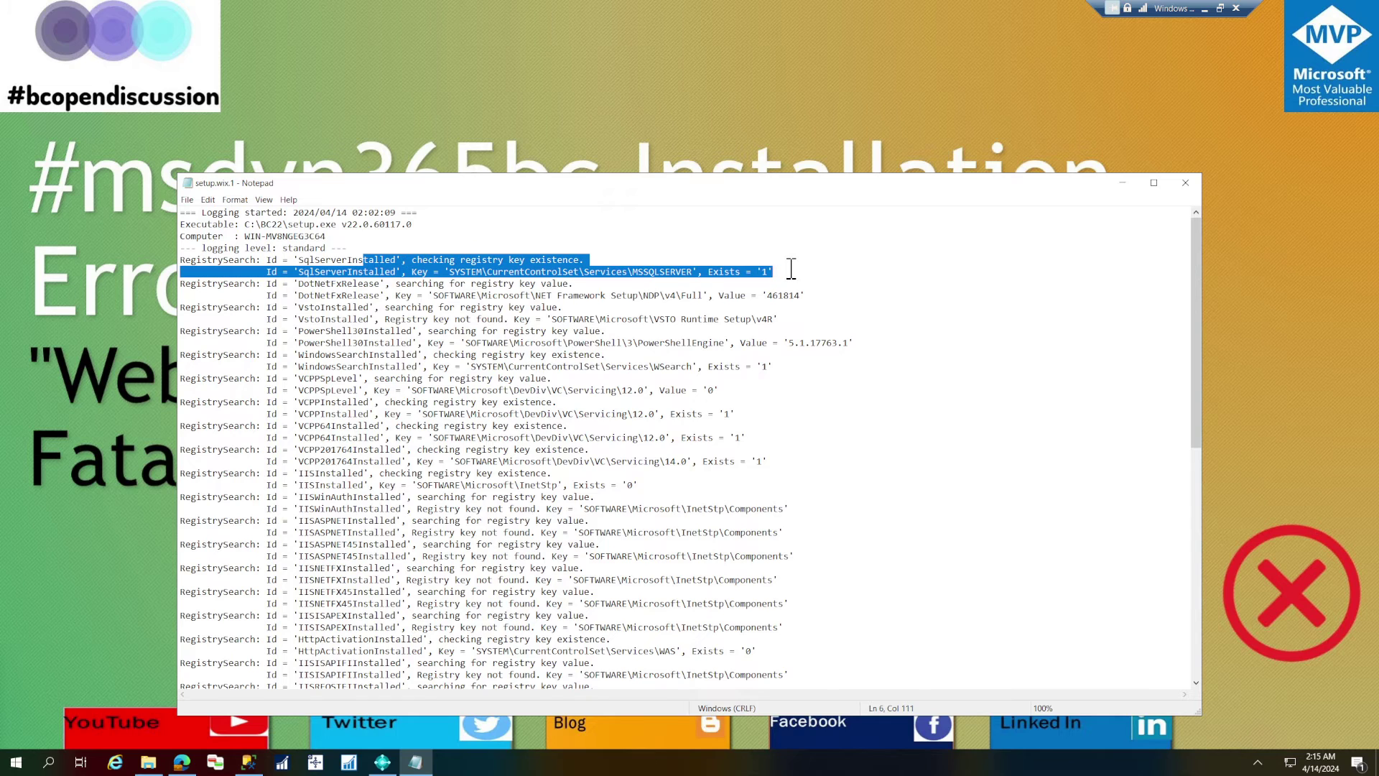
{"action": "double_click", "coordinate": [766, 272]}
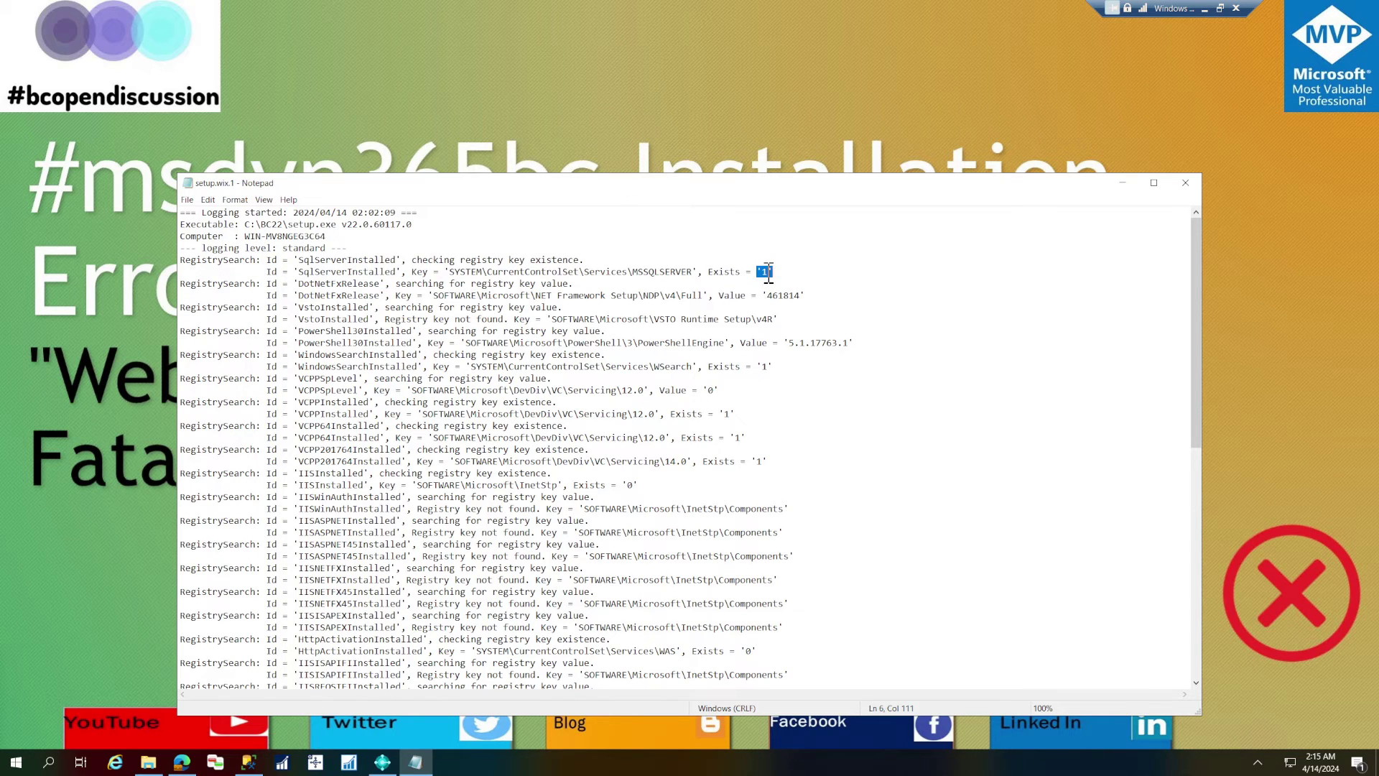
{"action": "left_click_drag", "start_coordinate": [374, 283], "coordinate": [632, 390]}
{"action": "double_click", "coordinate": [331, 379]}
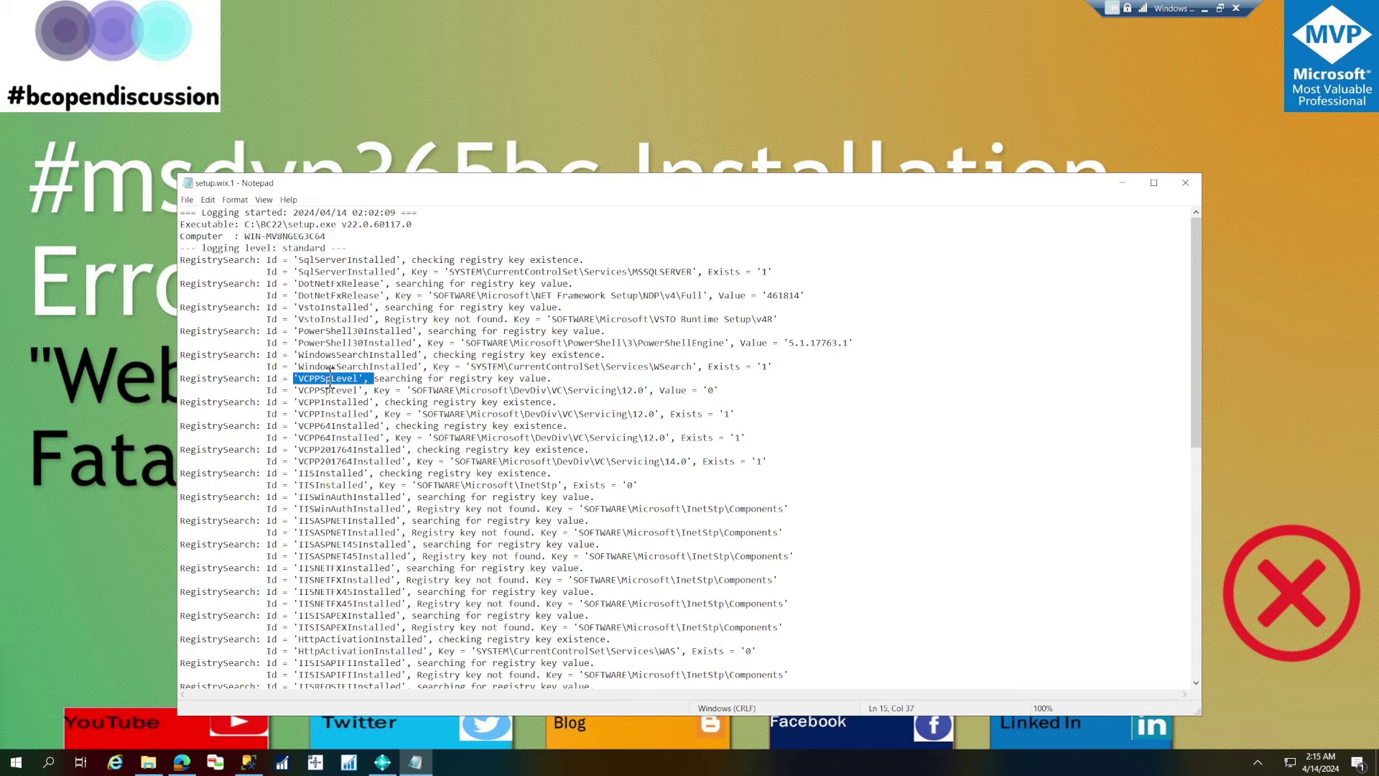
Examine the log's registry search entries from VCPPSpLevel and VCPPInstalled through the IIS checks to WebComponentsPrerequisitesInstalled.
{"action": "left_click_drag", "start_coordinate": [331, 379], "coordinate": [731, 402]}
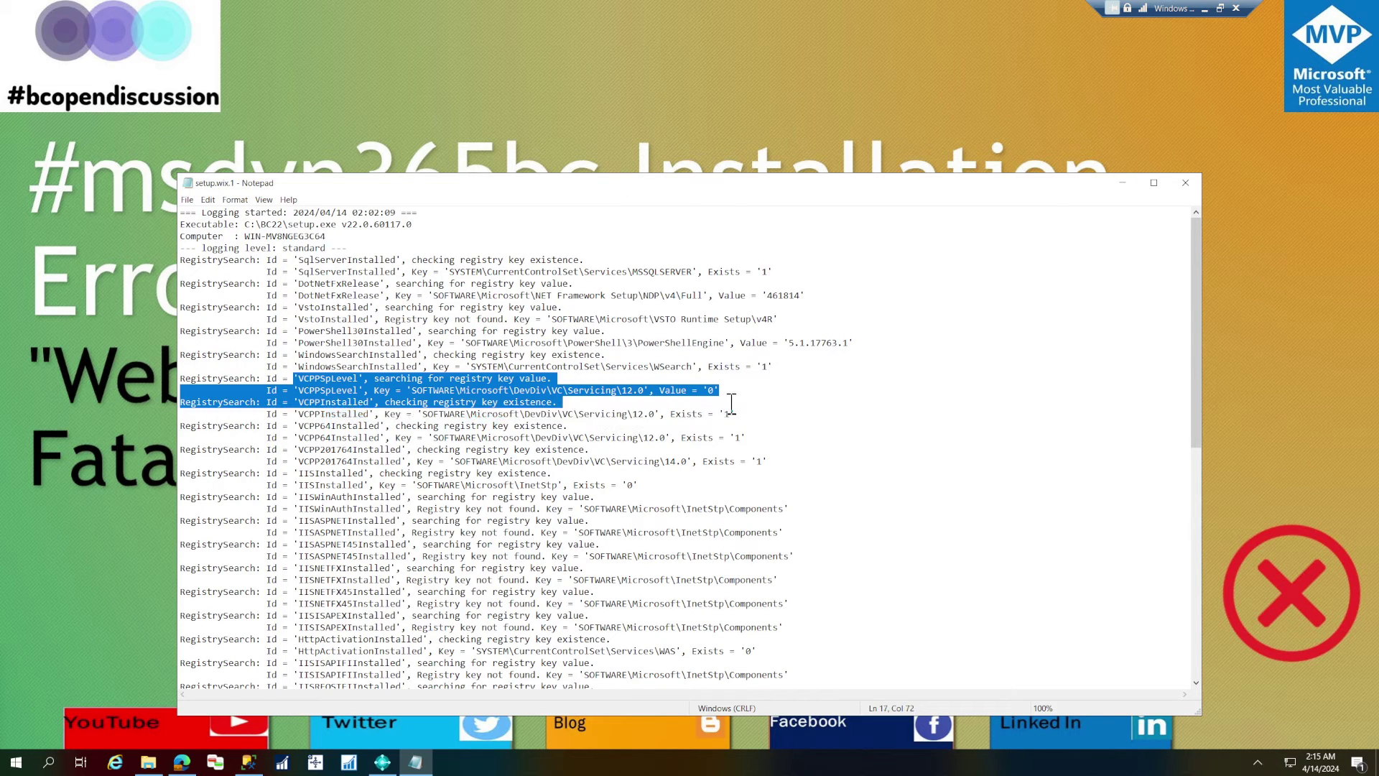
{"action": "double_click", "coordinate": [367, 402]}
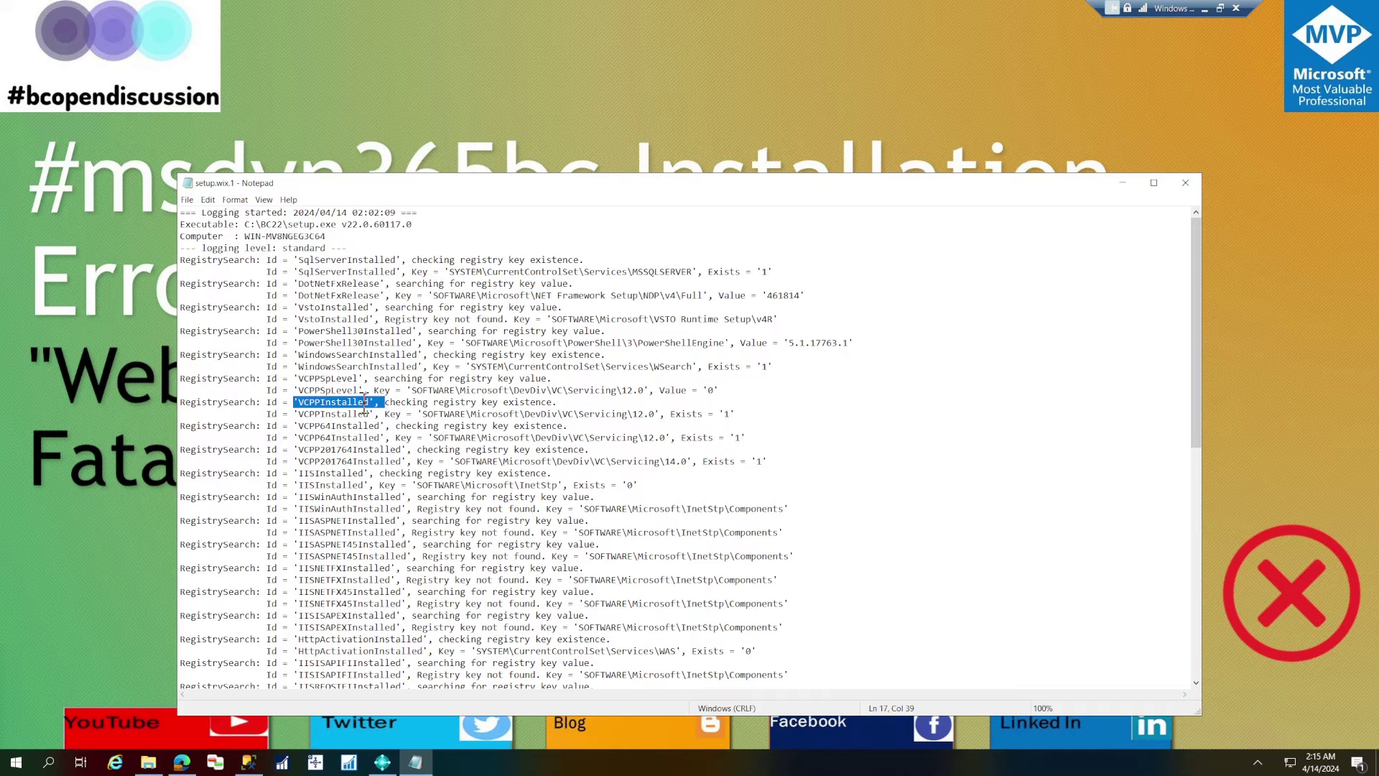
{"action": "scroll", "coordinate": [677, 371], "scroll_direction": "down", "scroll_amount": 6}
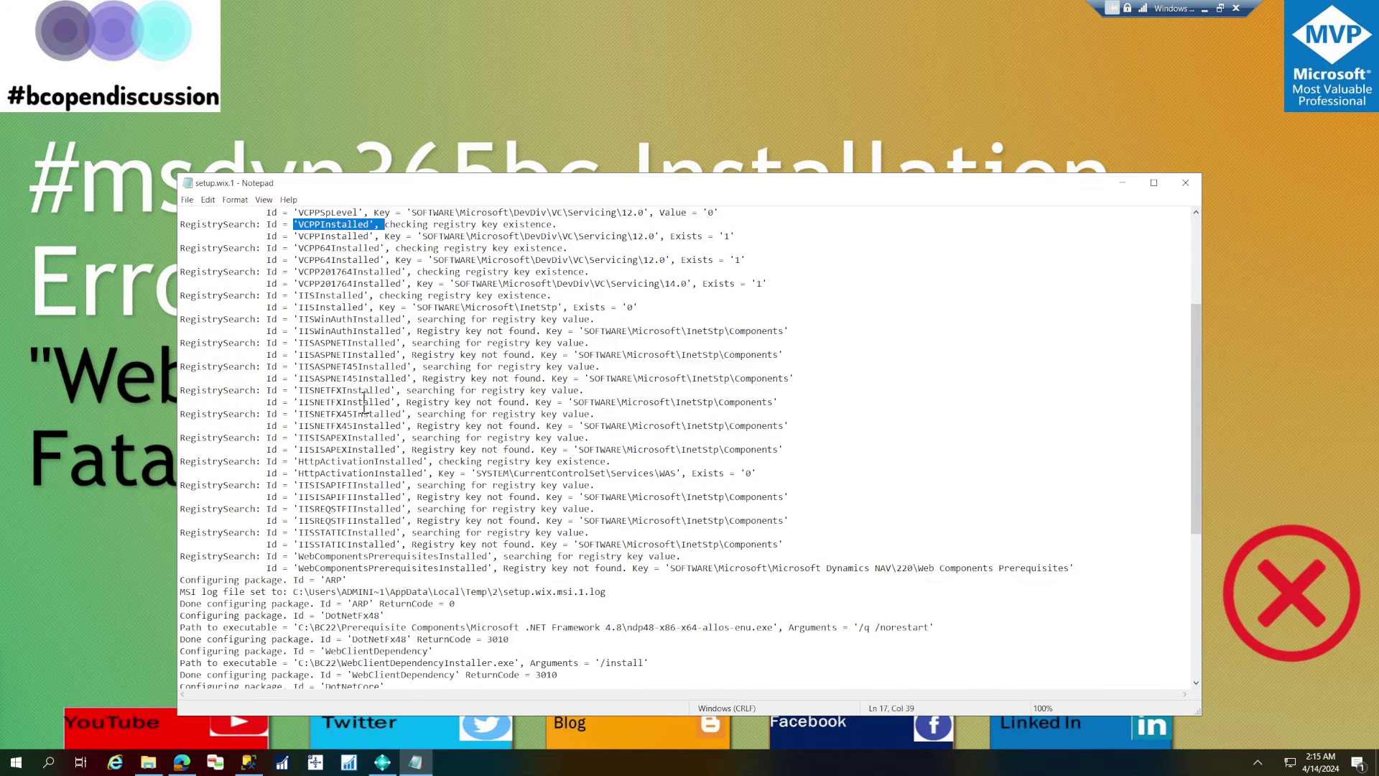
{"action": "left_click_drag", "start_coordinate": [698, 295], "coordinate": [787, 535]}
{"action": "scroll", "coordinate": [786, 535], "scroll_direction": "down", "scroll_amount": 1}
{"action": "scroll", "coordinate": [787, 535], "scroll_direction": "down", "scroll_amount": 6}
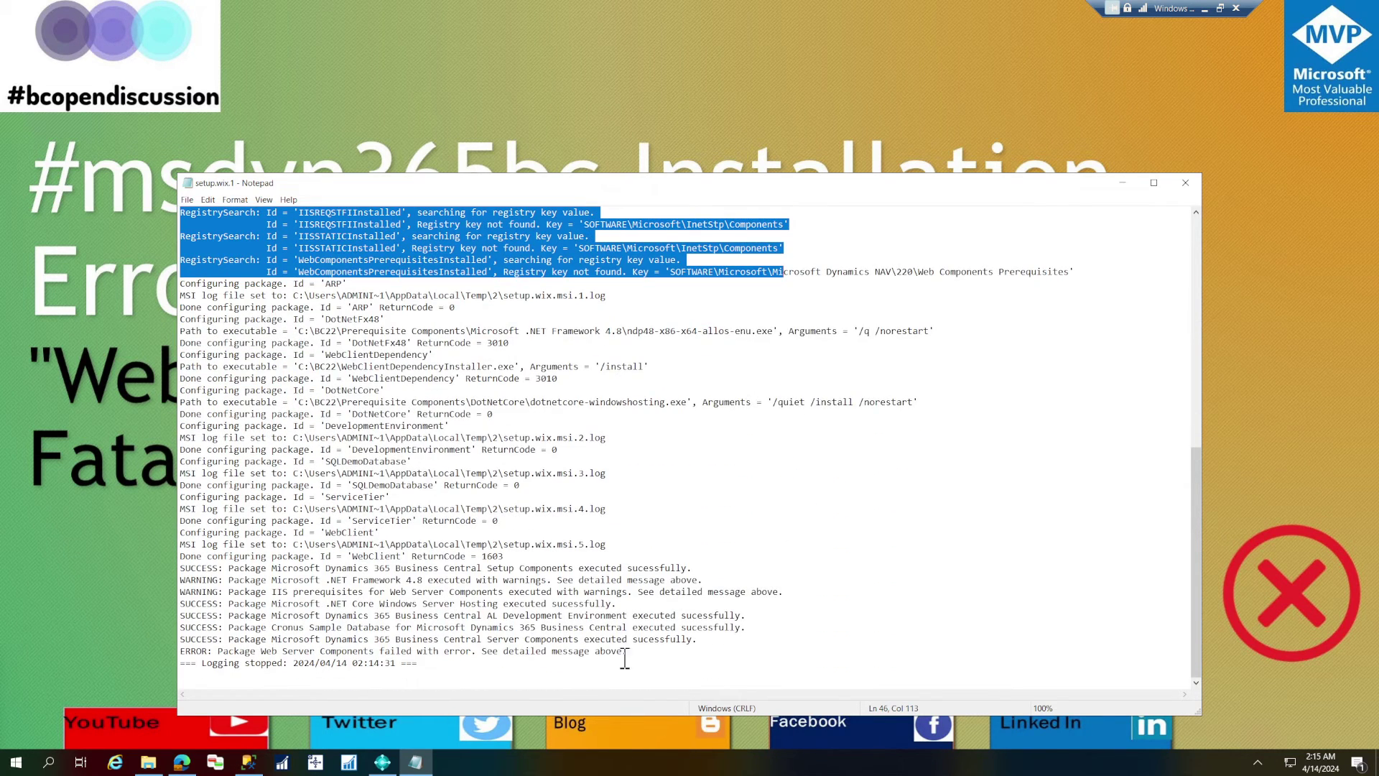
Highlight the package result and configuration lines at the end of the log, and close the log and the installation report.
{"action": "left_click_drag", "start_coordinate": [185, 651], "coordinate": [759, 556]}
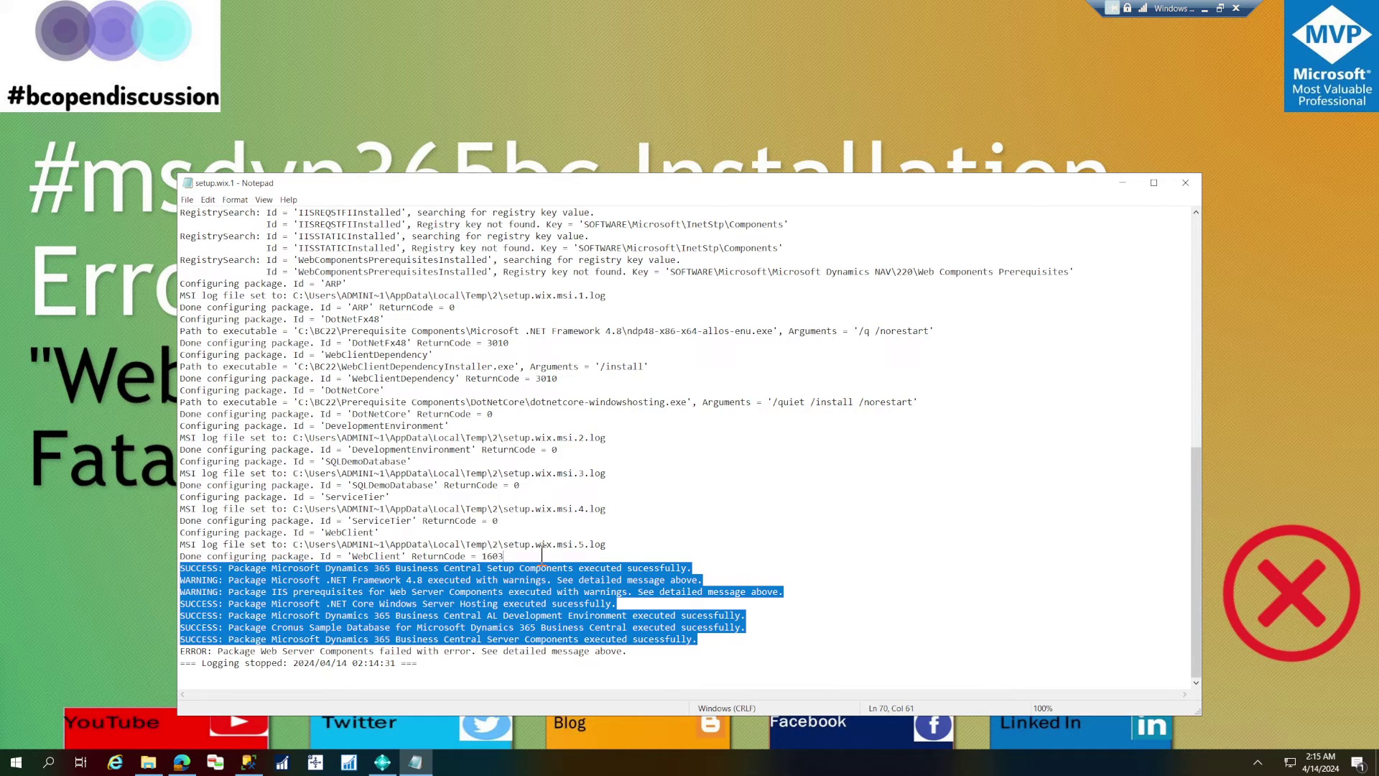
{"action": "left_click_drag", "start_coordinate": [543, 556], "coordinate": [579, 419]}
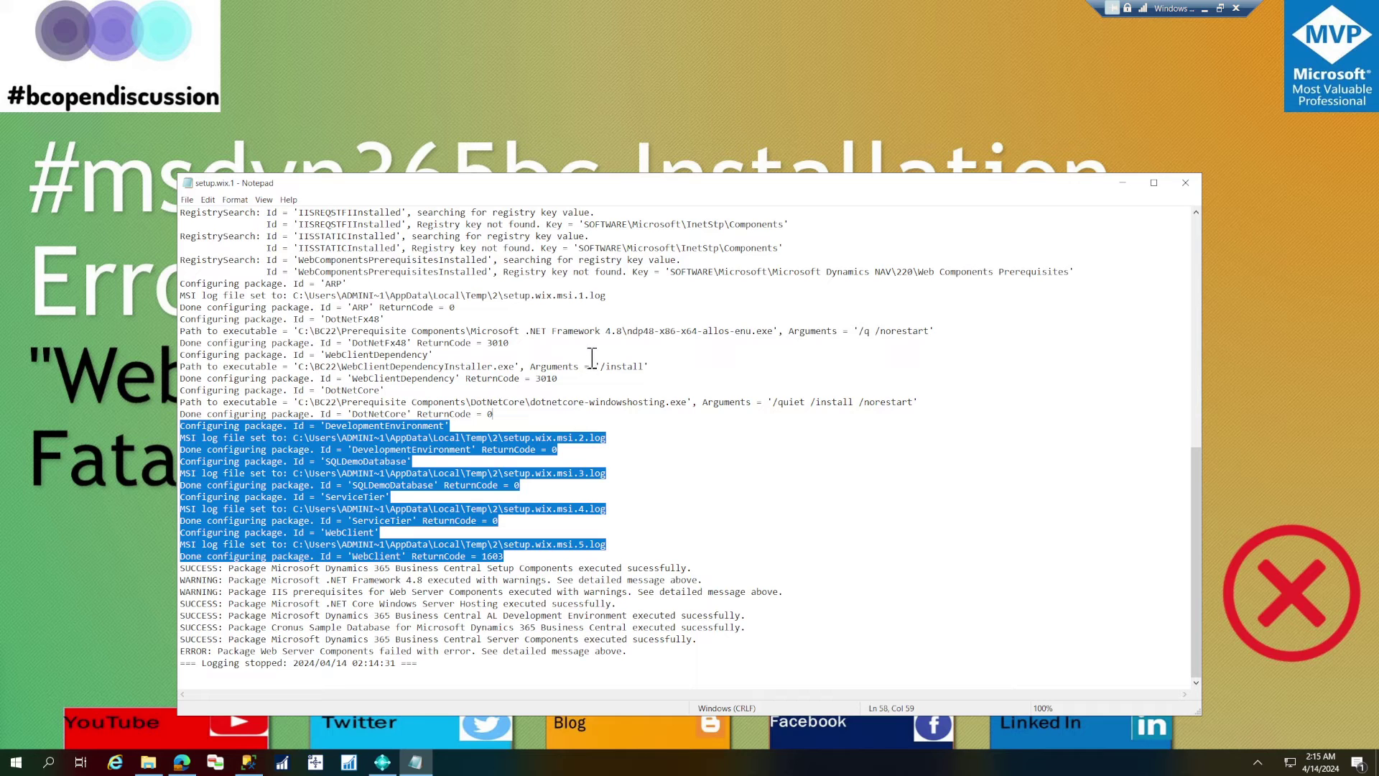
{"action": "left_click", "coordinate": [1185, 183]}
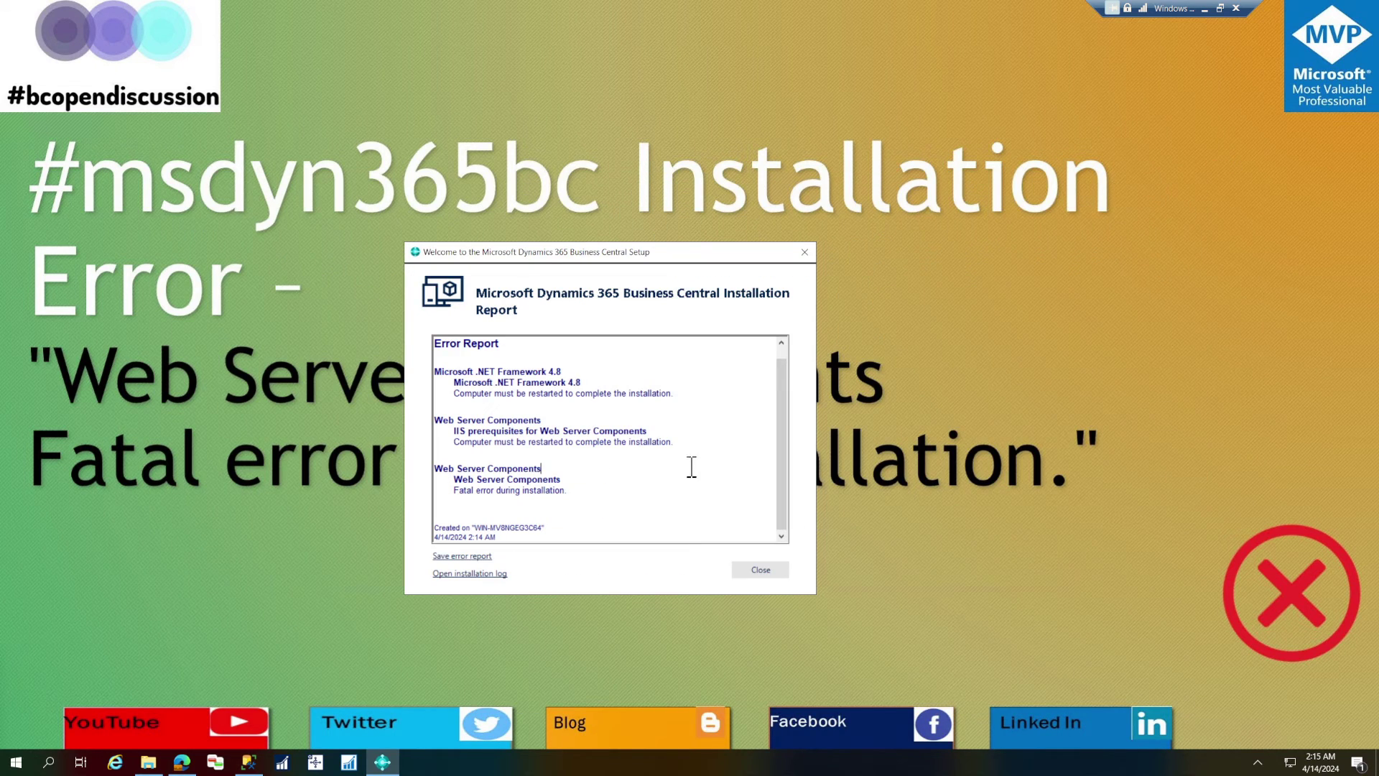
{"action": "left_click", "coordinate": [766, 573]}
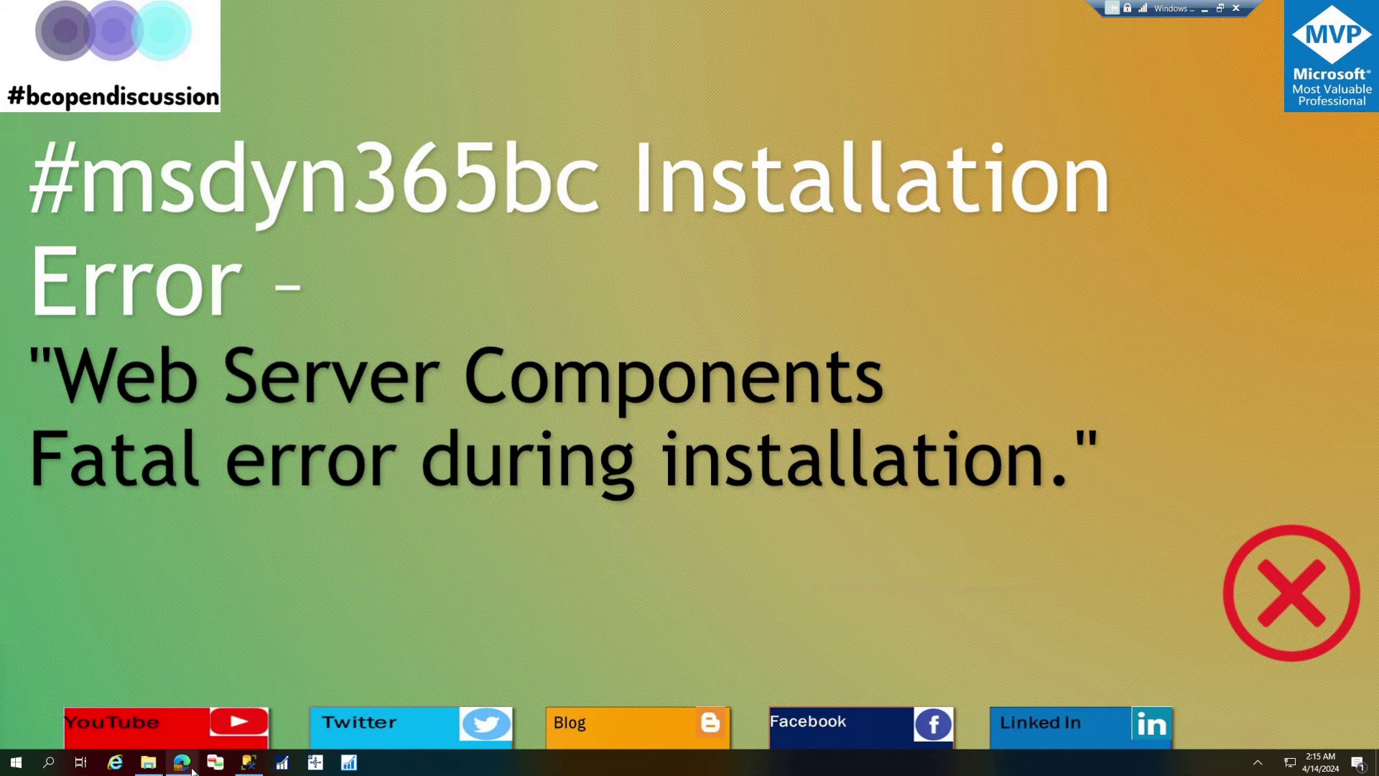
Restart the server, choosing a reason for the restart.
{"action": "left_click", "coordinate": [16, 763]}
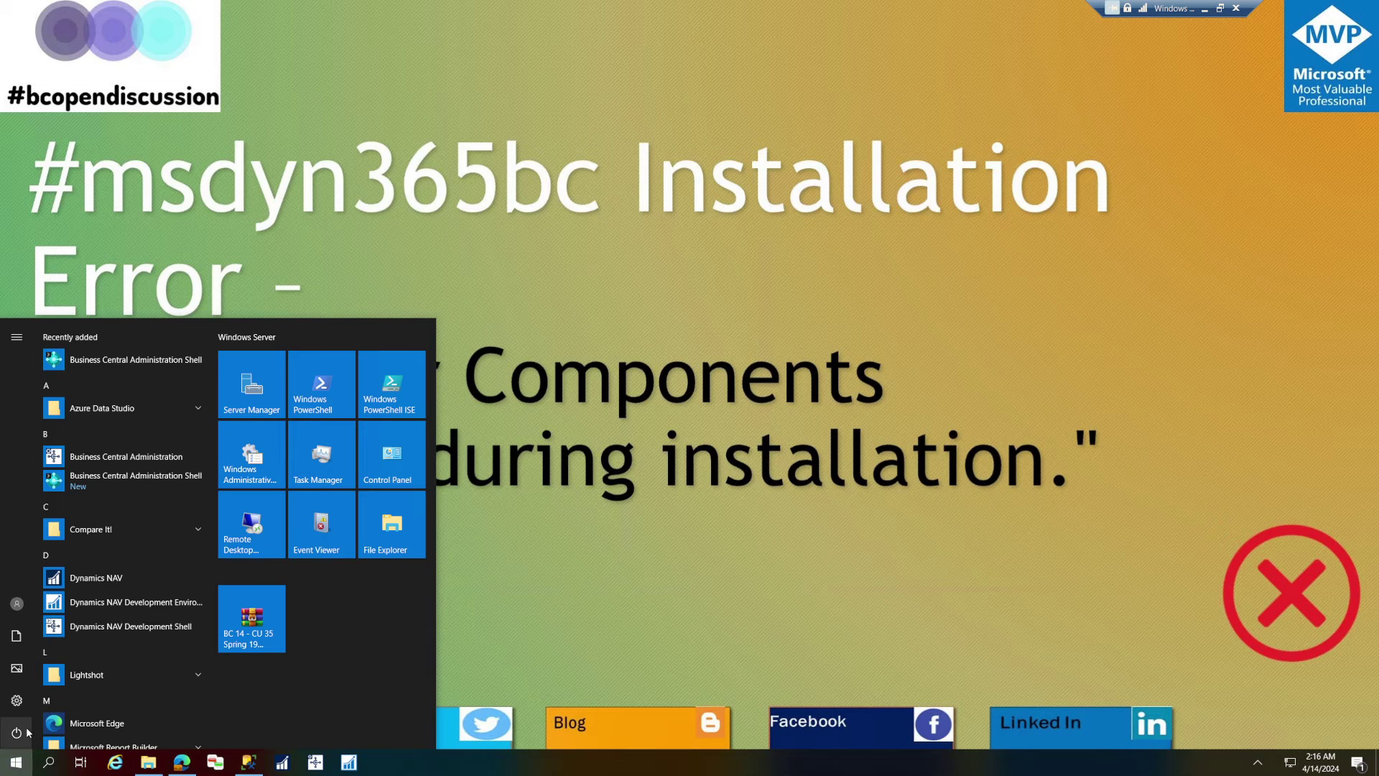
{"action": "left_click", "coordinate": [27, 732]}
{"action": "left_click", "coordinate": [34, 697]}
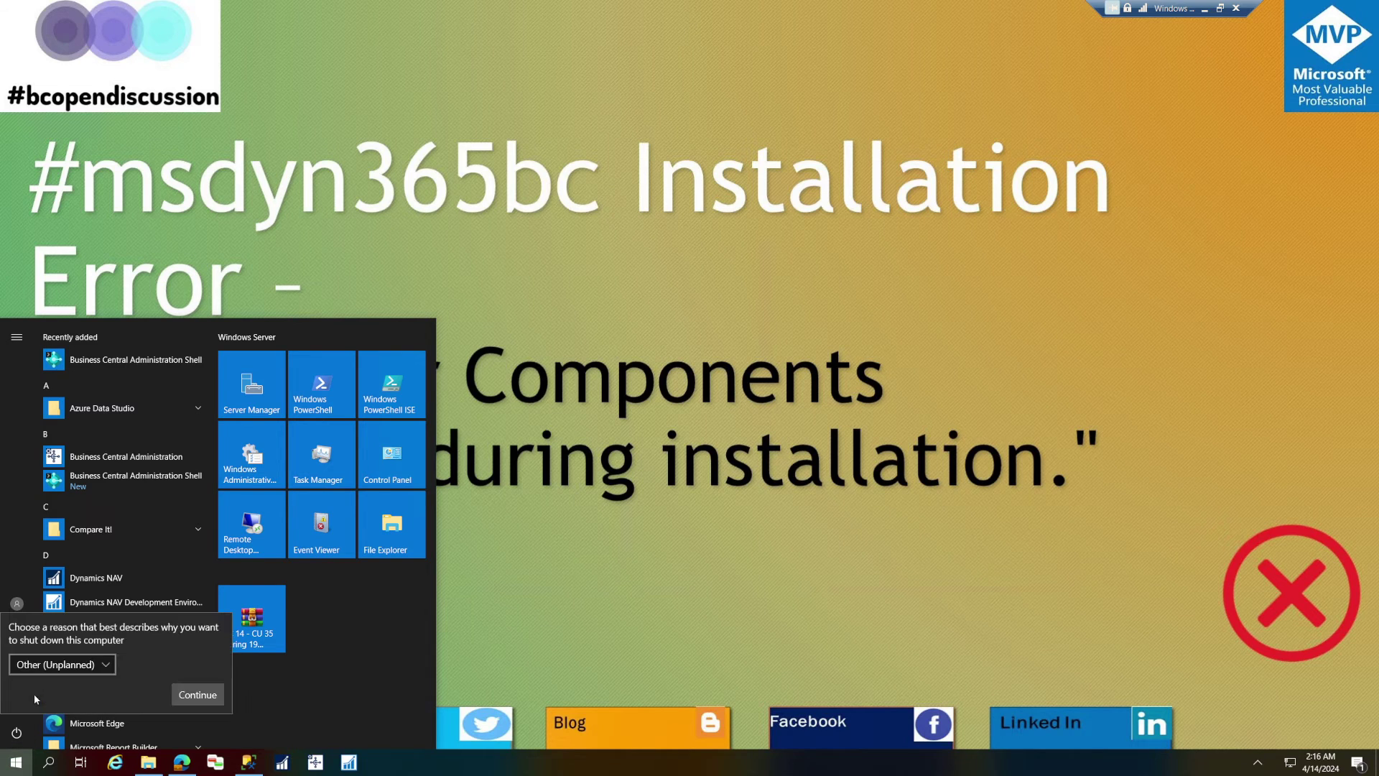
{"action": "left_click", "coordinate": [81, 657]}
{"action": "left_click", "coordinate": [92, 578]}
{"action": "left_click", "coordinate": [200, 699]}
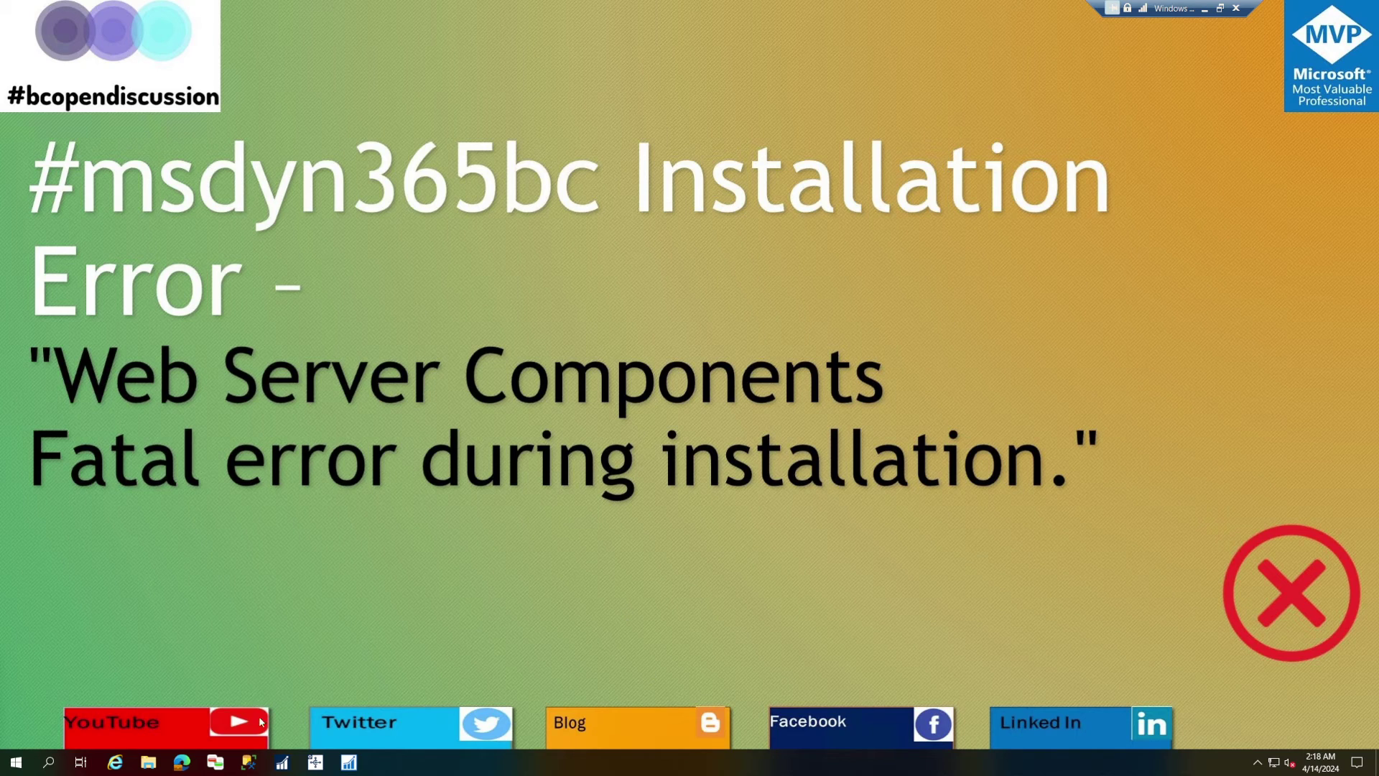
Open the Prerequisite Components folder inside BC22 on the local disk C: in File Explorer.
{"action": "left_click", "coordinate": [149, 763]}
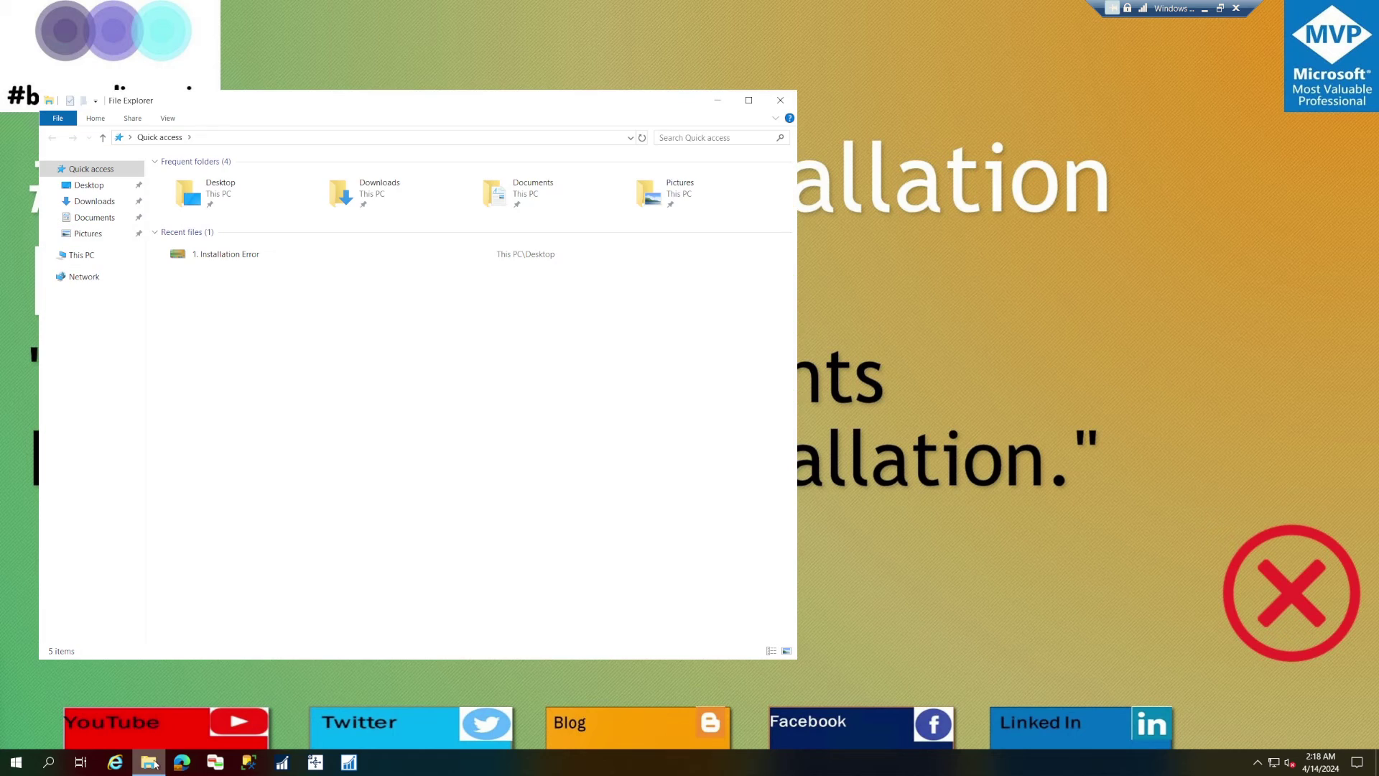
{"action": "left_click", "coordinate": [82, 255]}
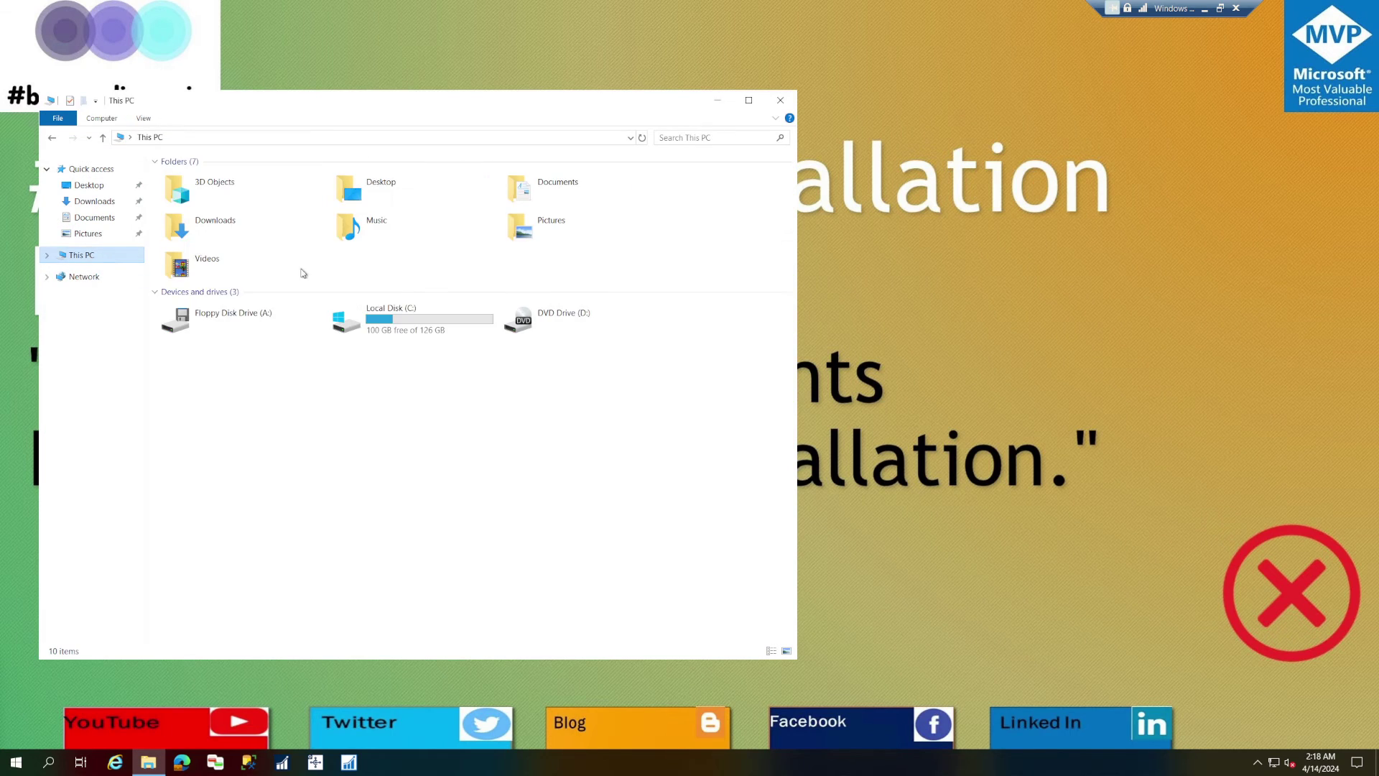
{"action": "double_click", "coordinate": [392, 311]}
{"action": "double_click", "coordinate": [182, 179]}
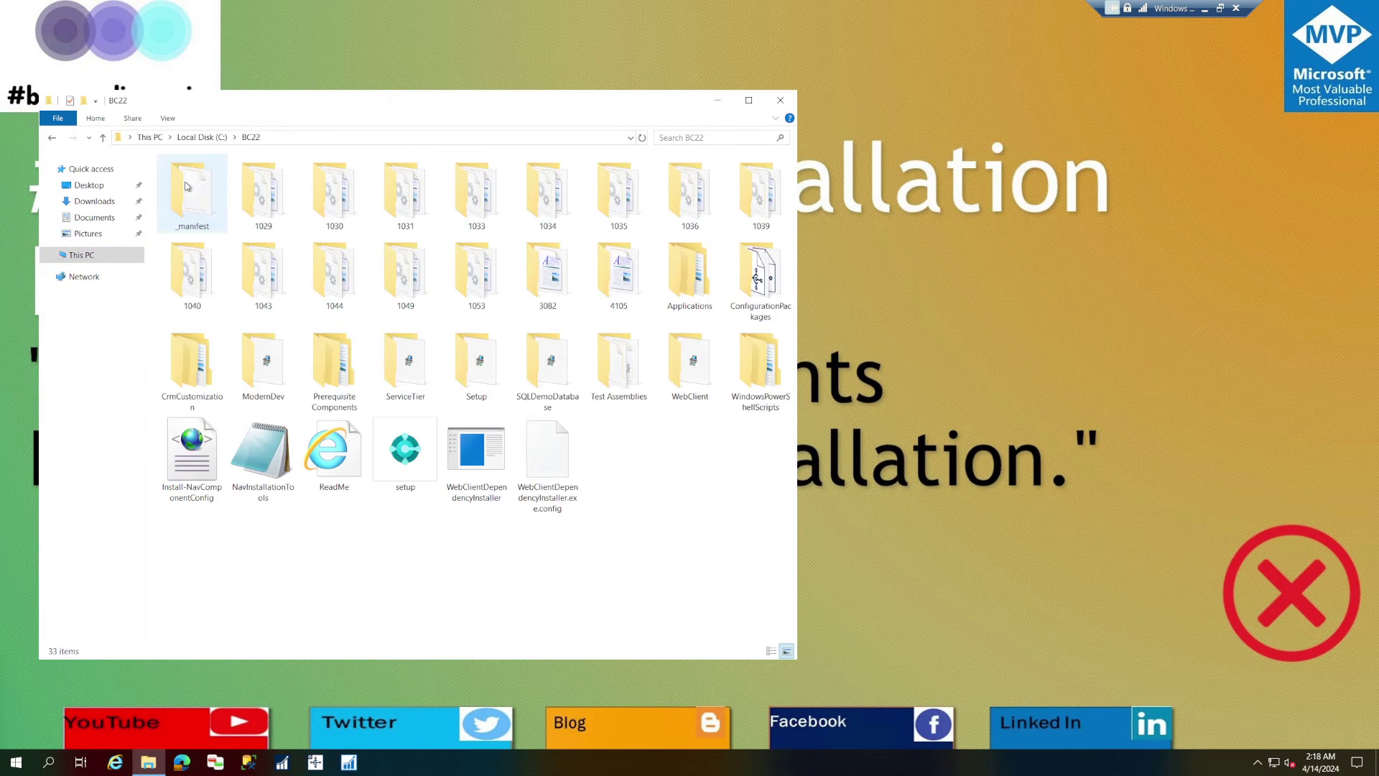
{"action": "double_click", "coordinate": [341, 375]}
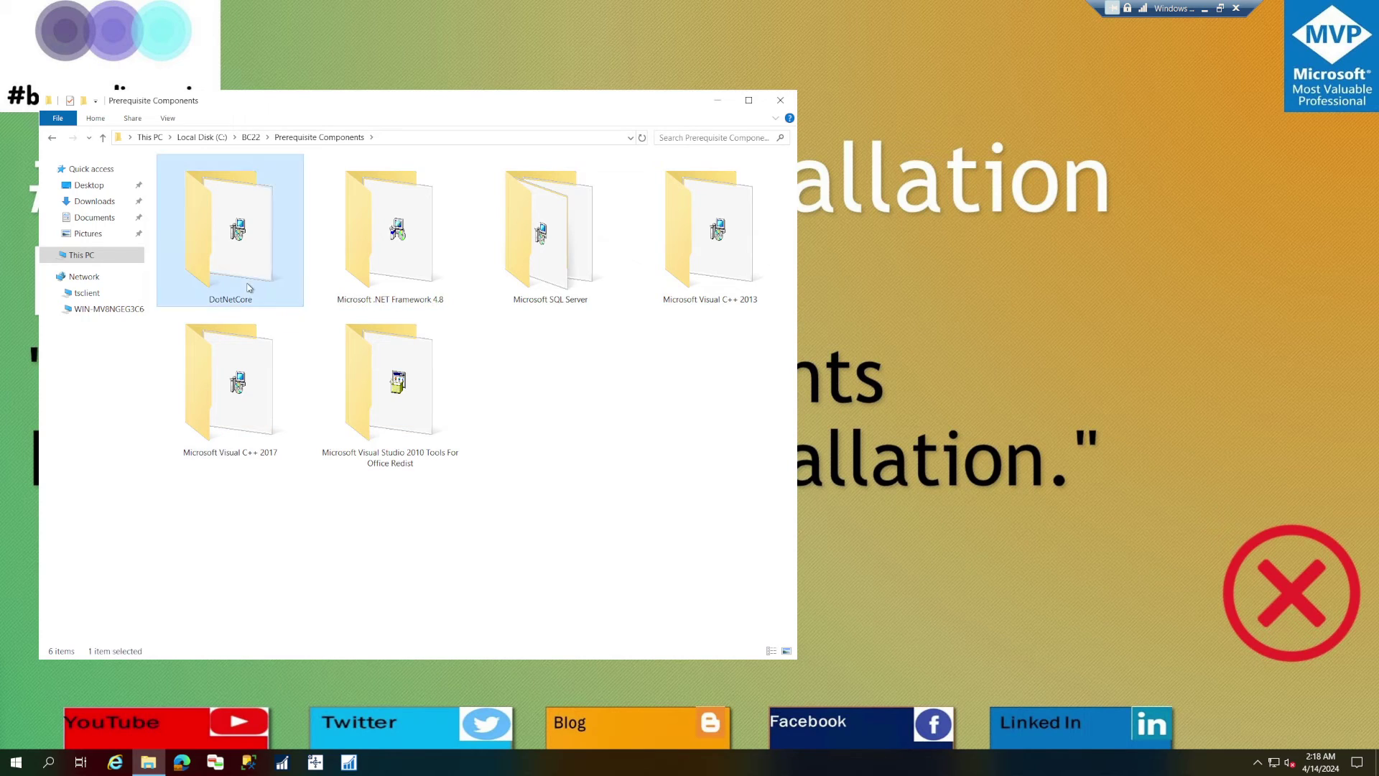
Open the DotNetCore folder and inspect the dotnetcore-windowshosting installer in it.
{"action": "double_click", "coordinate": [243, 239]}
{"action": "left_click", "coordinate": [244, 181]}
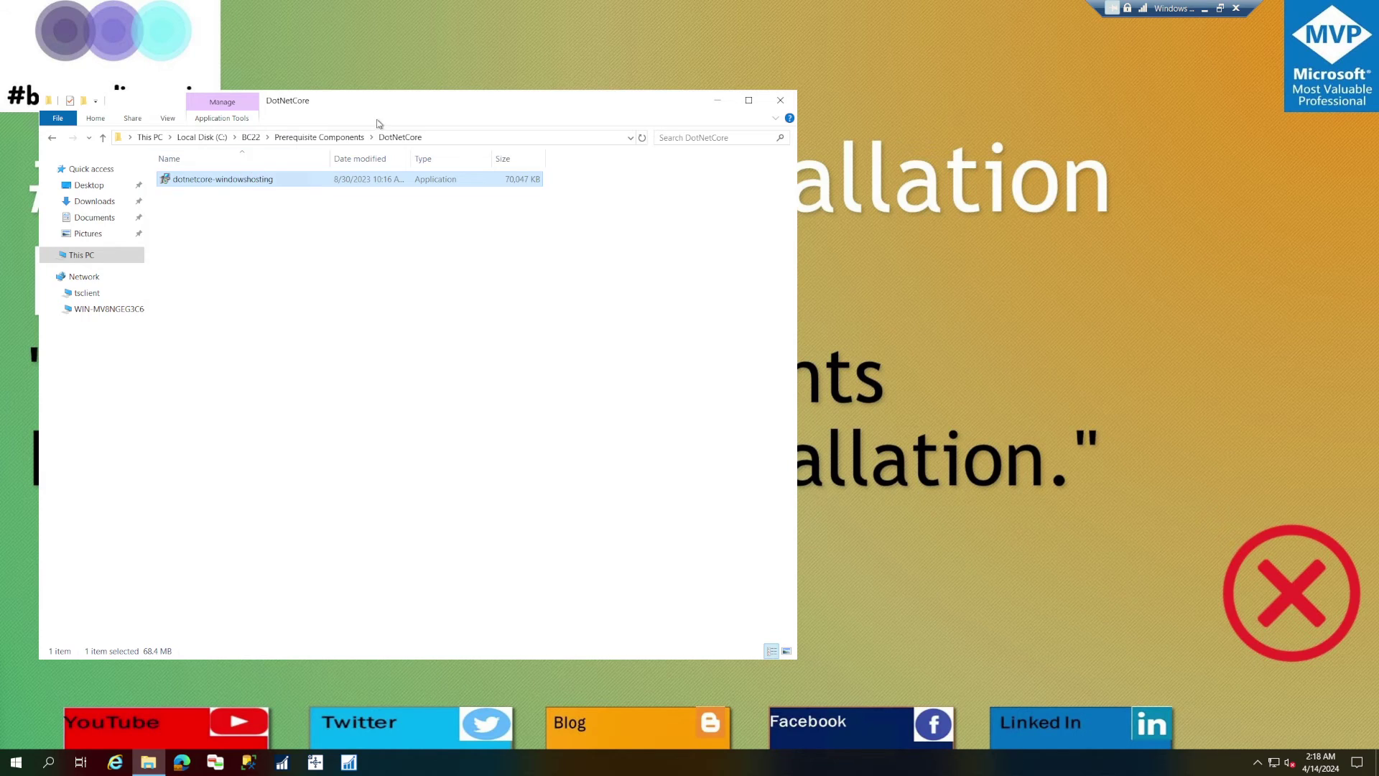
{"action": "left_click", "coordinate": [339, 141]}
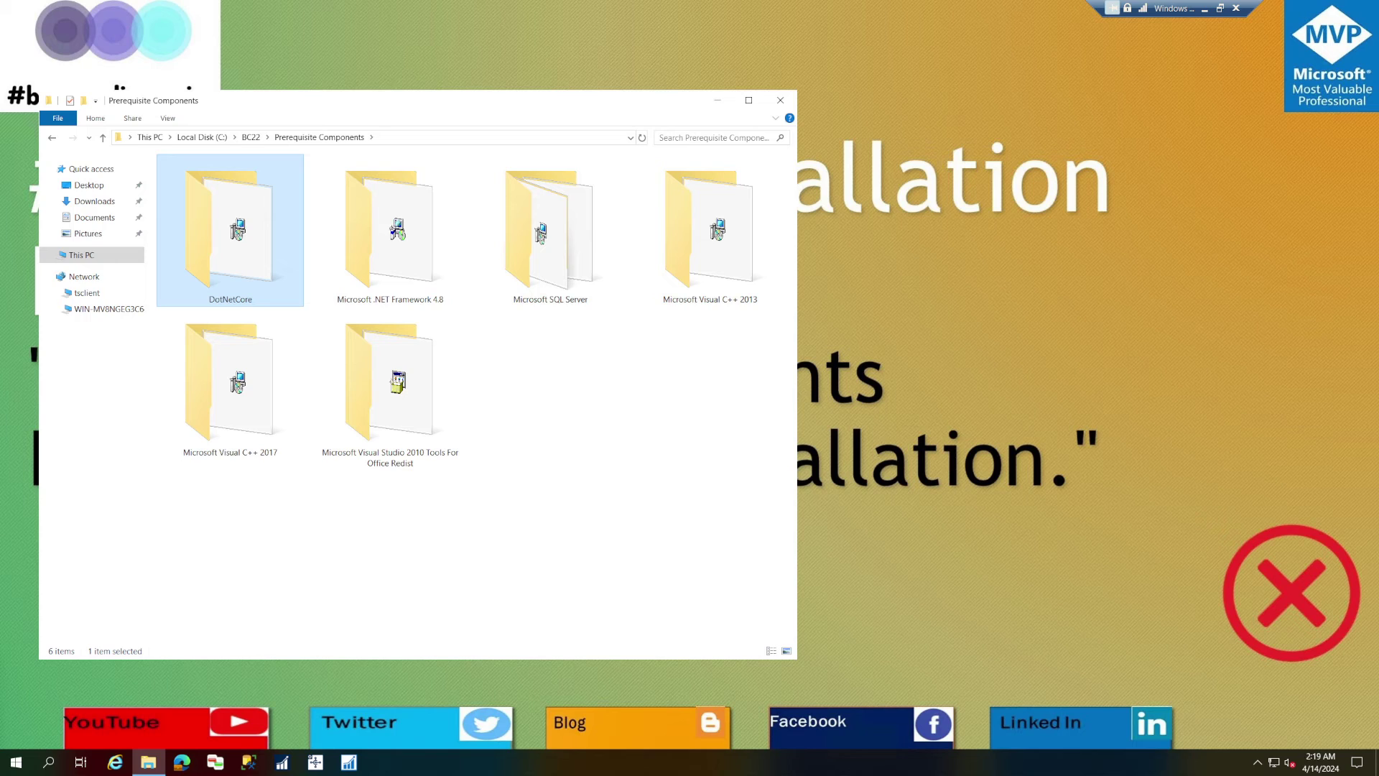
{"action": "double_click", "coordinate": [278, 265]}
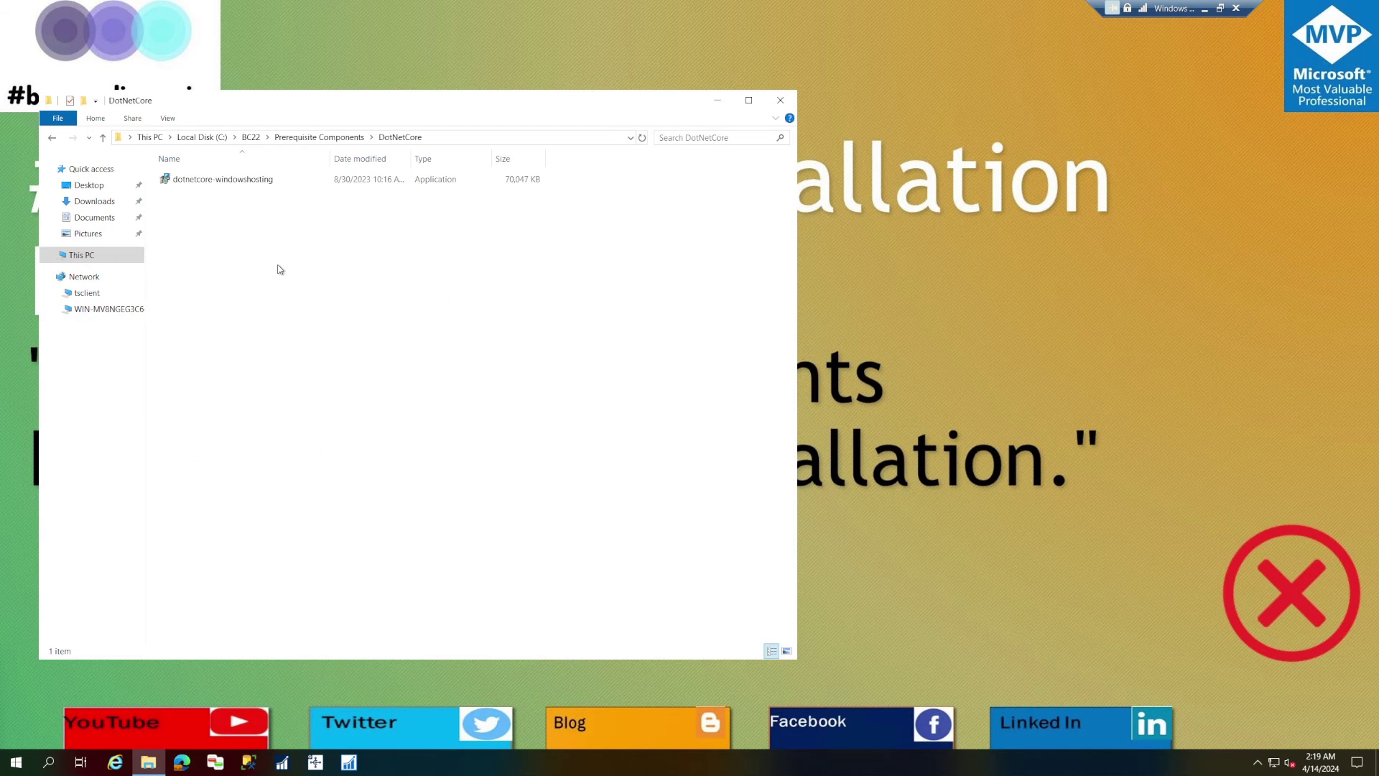
{"action": "left_click", "coordinate": [260, 187]}
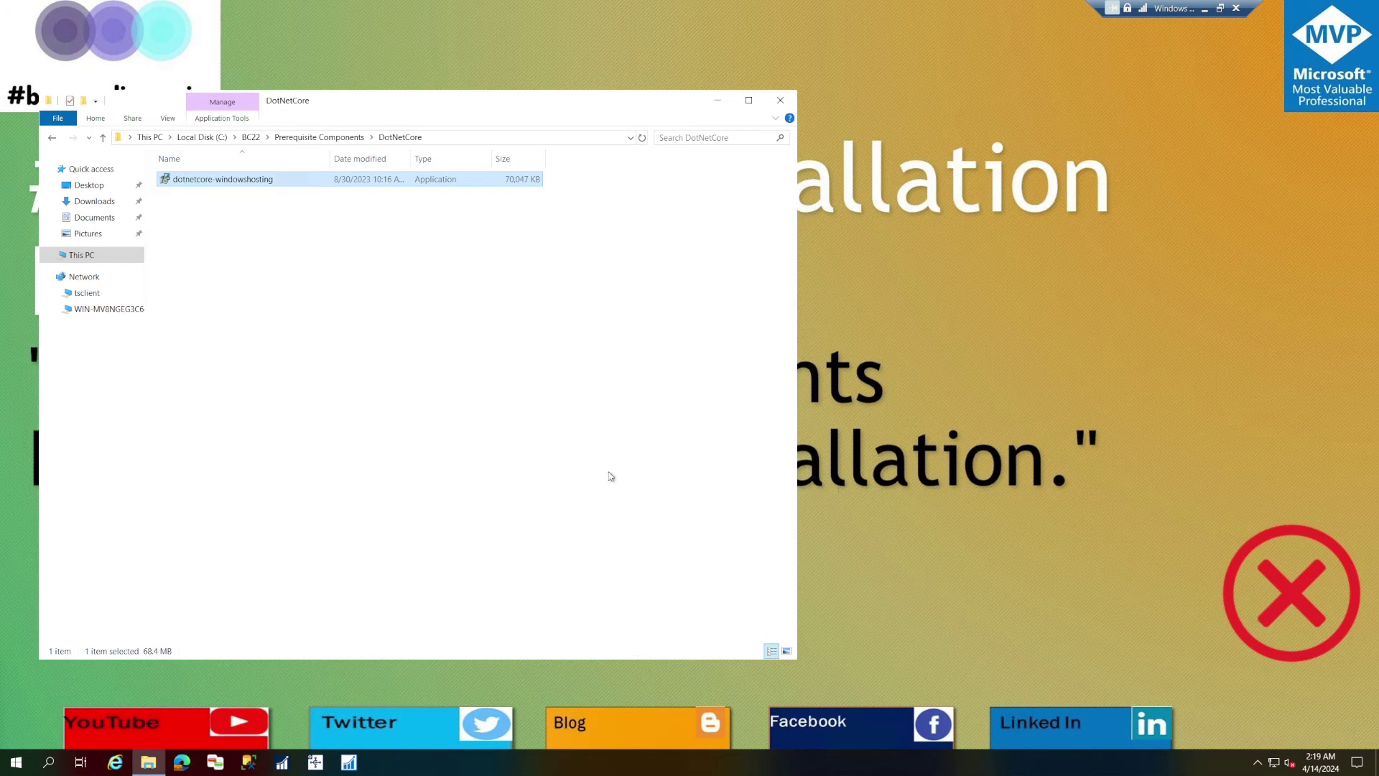
{"action": "left_click", "coordinate": [491, 337]}
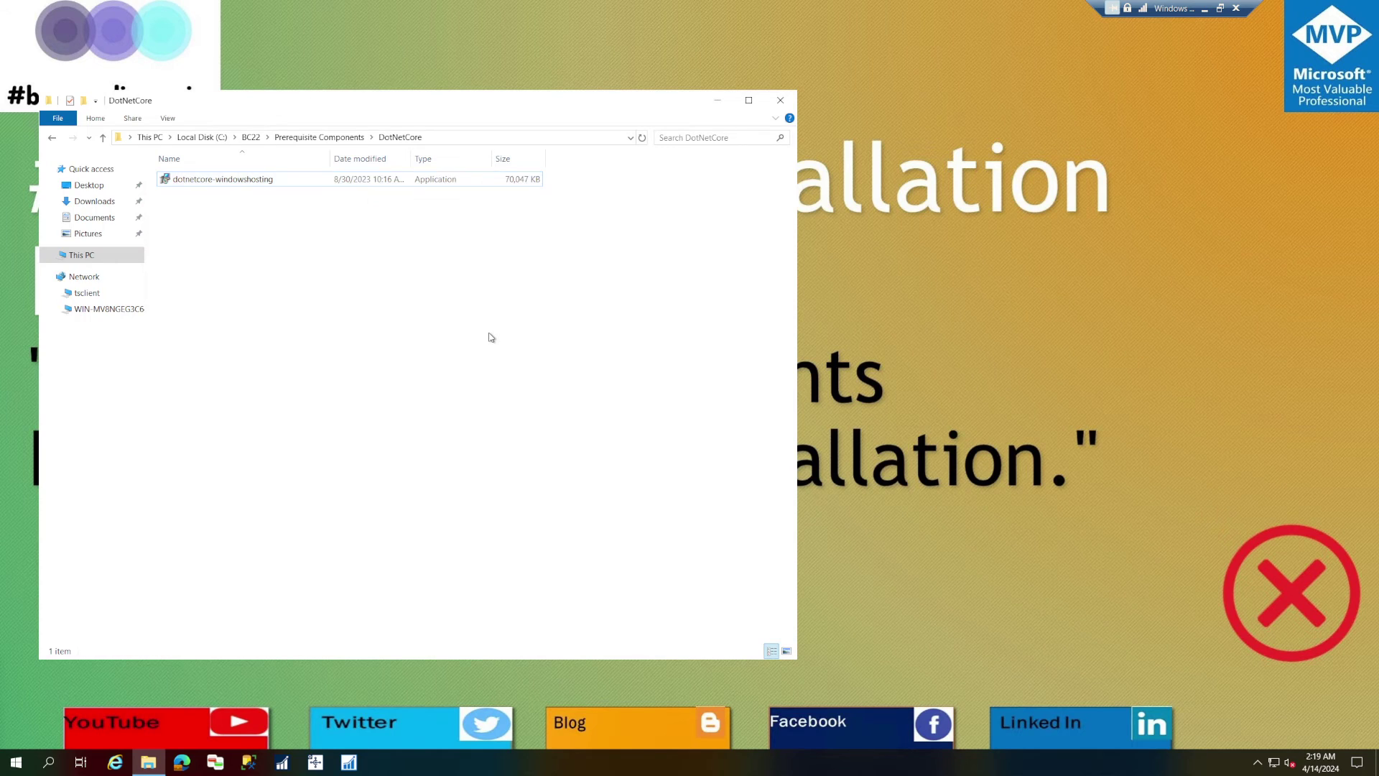
{"action": "scroll", "coordinate": [491, 337], "scroll_direction": "up", "scroll_amount": 1}
Open Add or remove programs, search the installed apps for "Windows Server Hosting" and select Microsoft .NET 6.0.21 - Windows Server Hosting.
{"action": "key", "text": "super"}
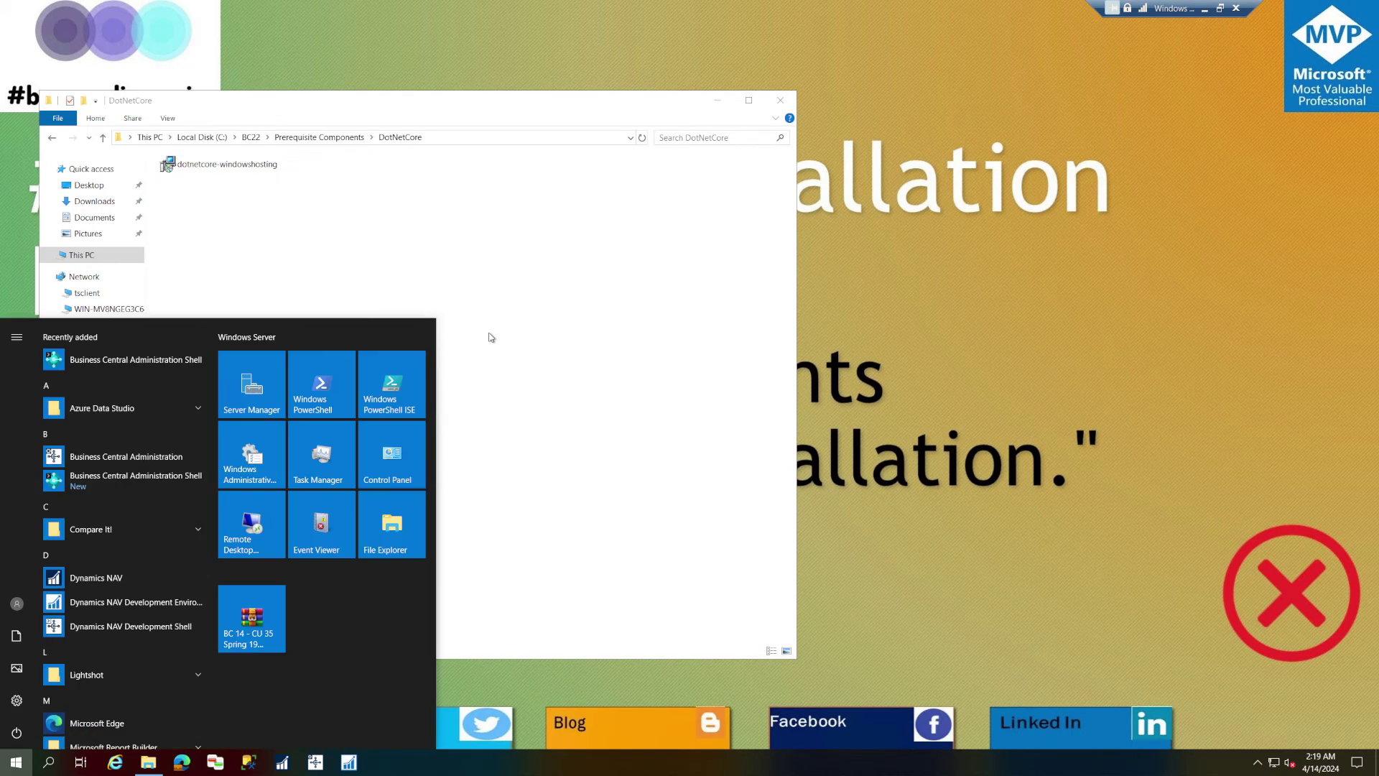
{"action": "type", "text": "add"}
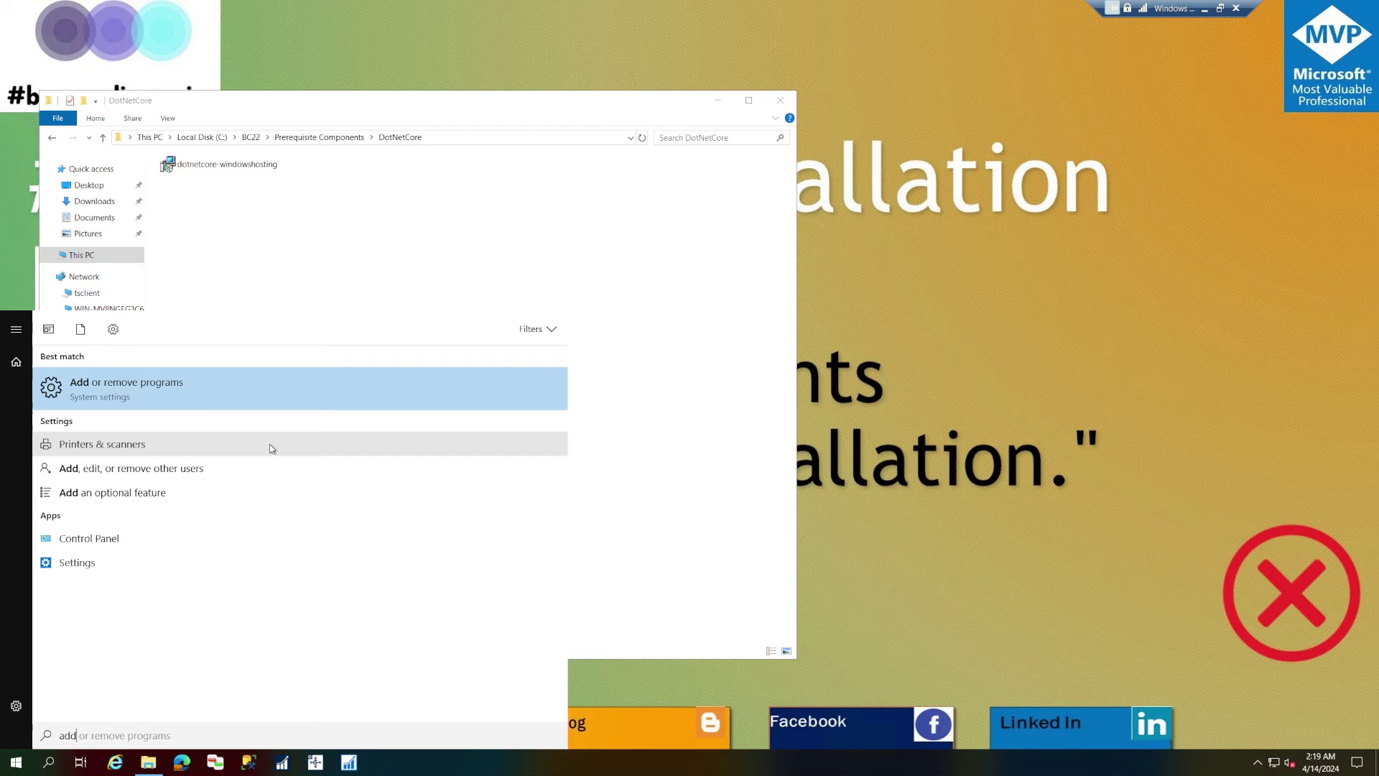
{"action": "left_click", "coordinate": [201, 395]}
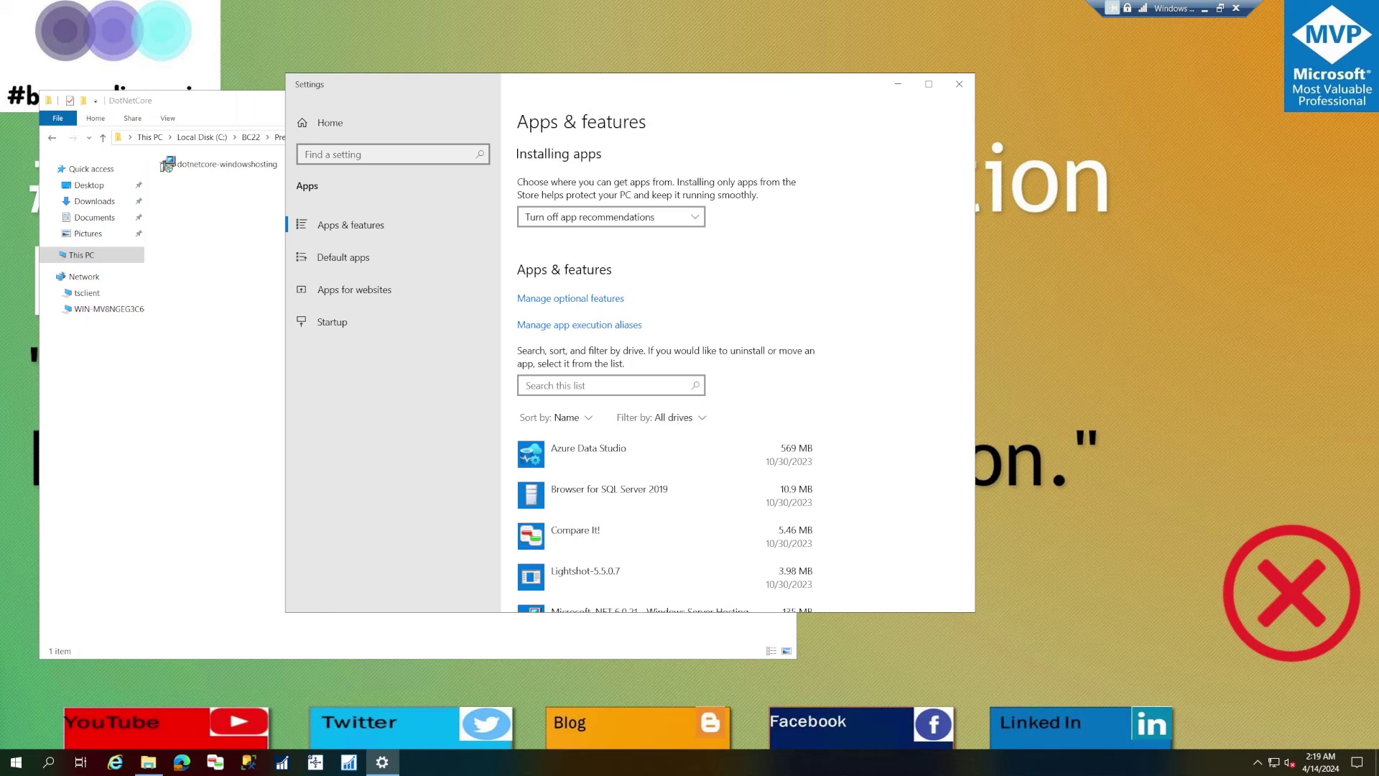
{"action": "left_click", "coordinate": [619, 383]}
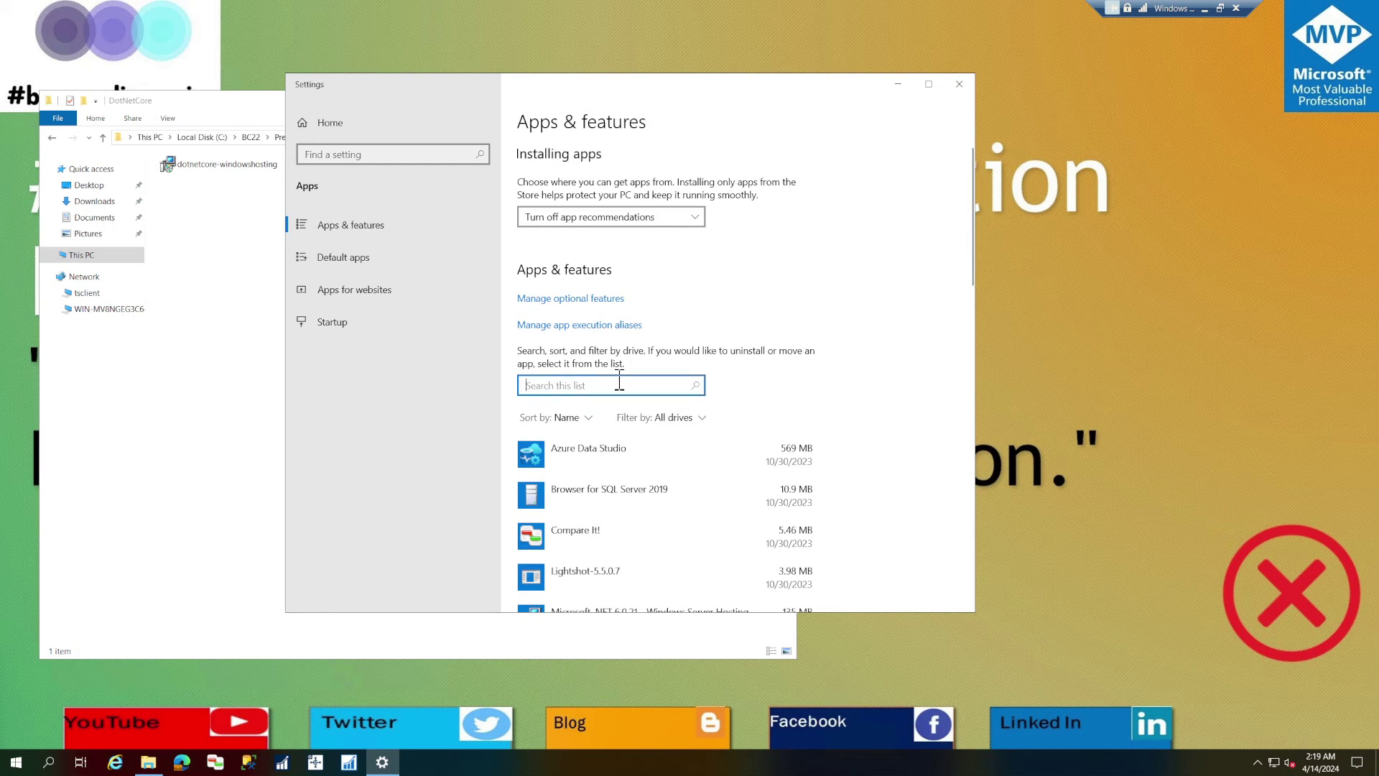
{"action": "type", "text": "Windows Server Hosting"}
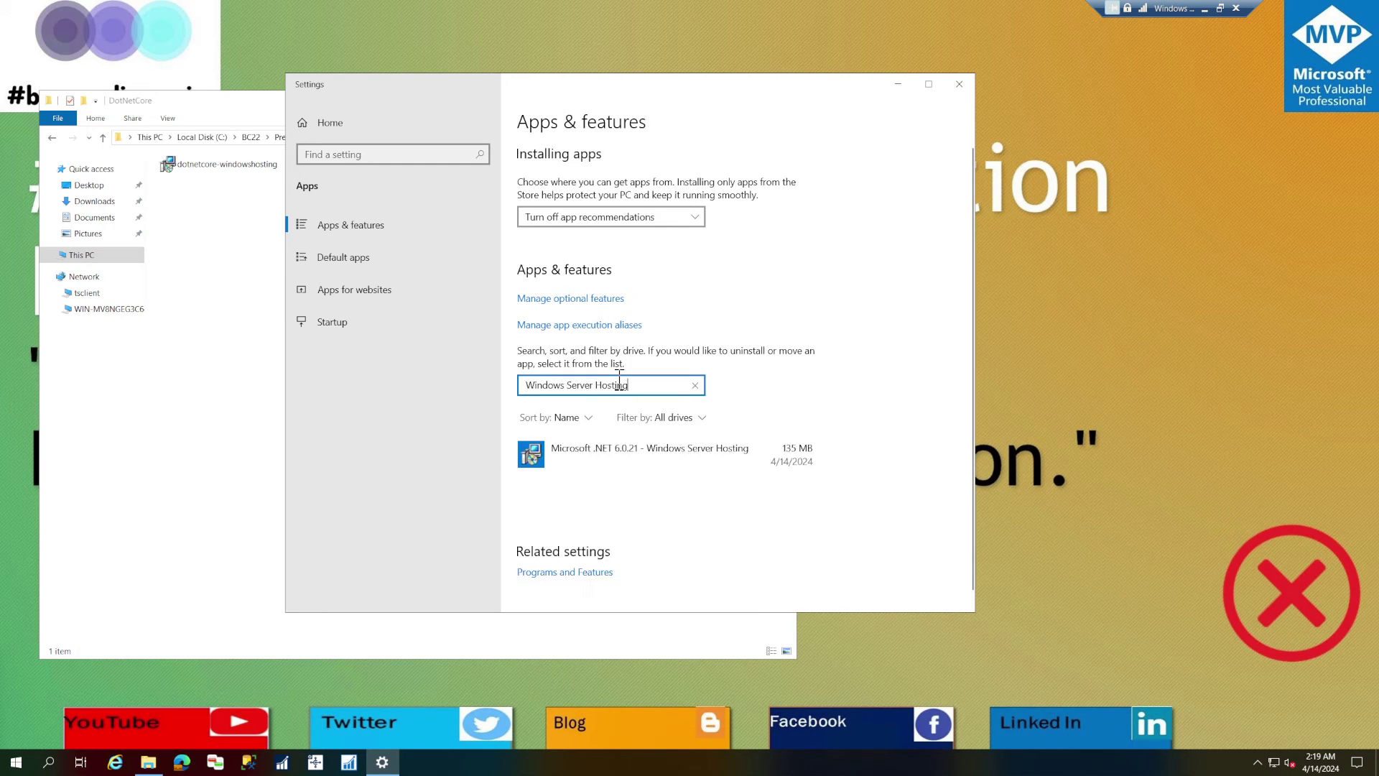
{"action": "left_click", "coordinate": [698, 462]}
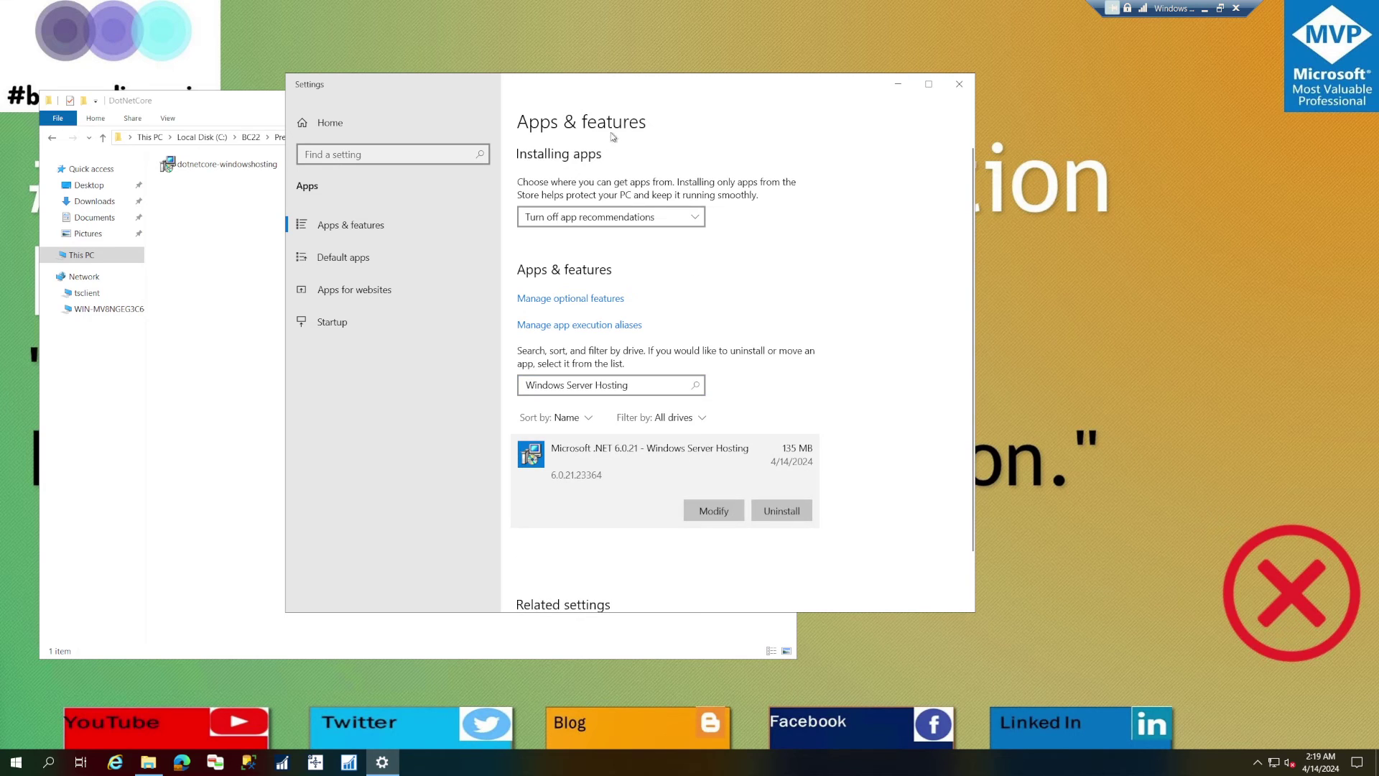
Uninstall Microsoft .NET 6.0.21 - Windows Server Hosting, and close its setup dialog and the Settings window.
{"action": "left_click_drag", "start_coordinate": [647, 85], "coordinate": [885, 89]}
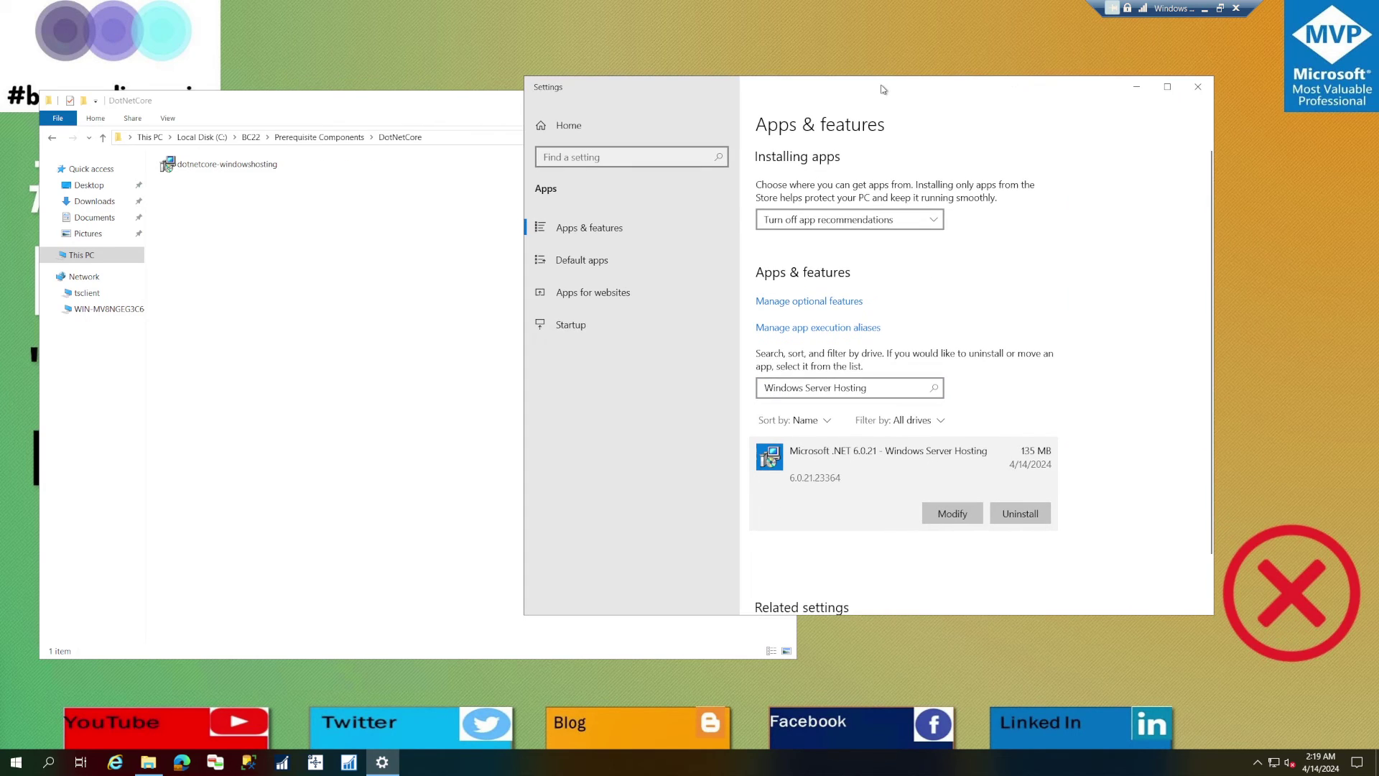
{"action": "left_click", "coordinate": [1020, 515]}
{"action": "left_click", "coordinate": [1080, 484]}
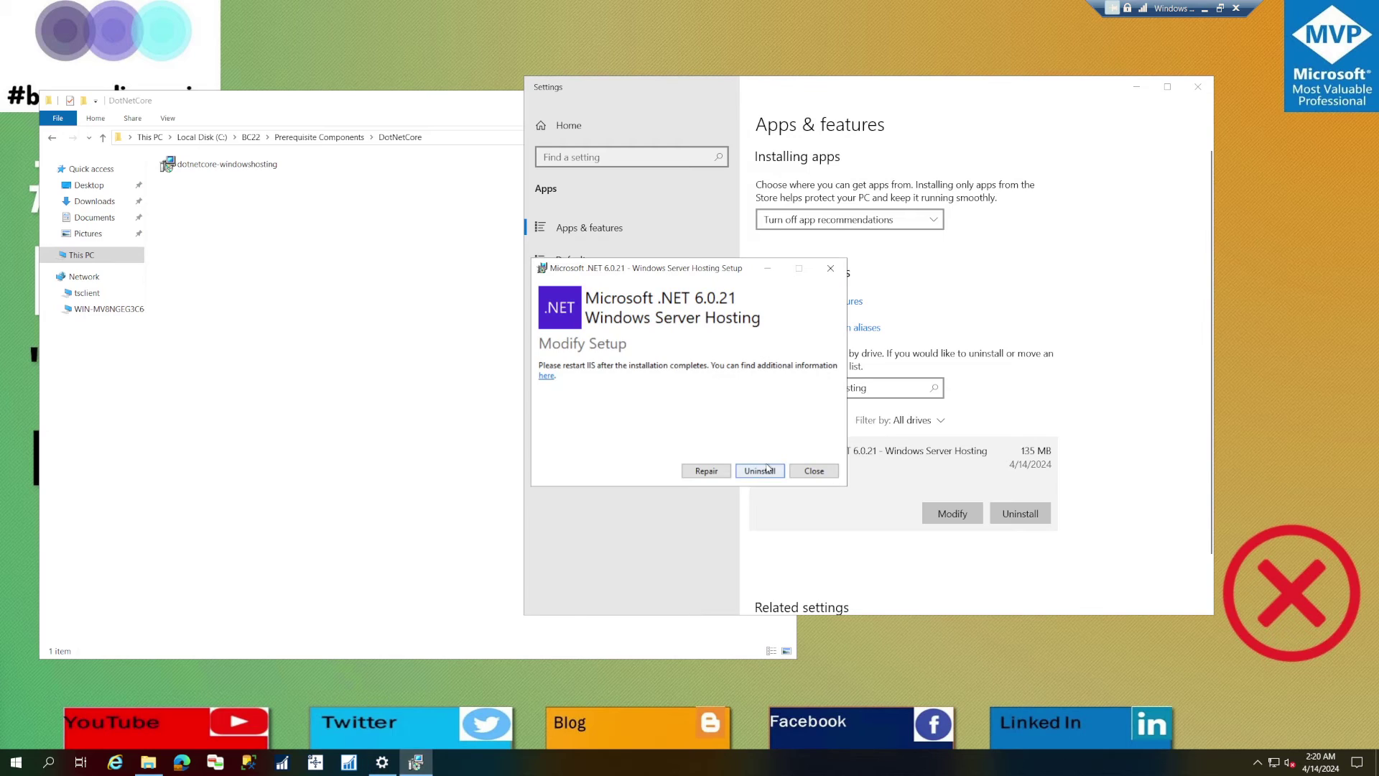
{"action": "left_click", "coordinate": [767, 468]}
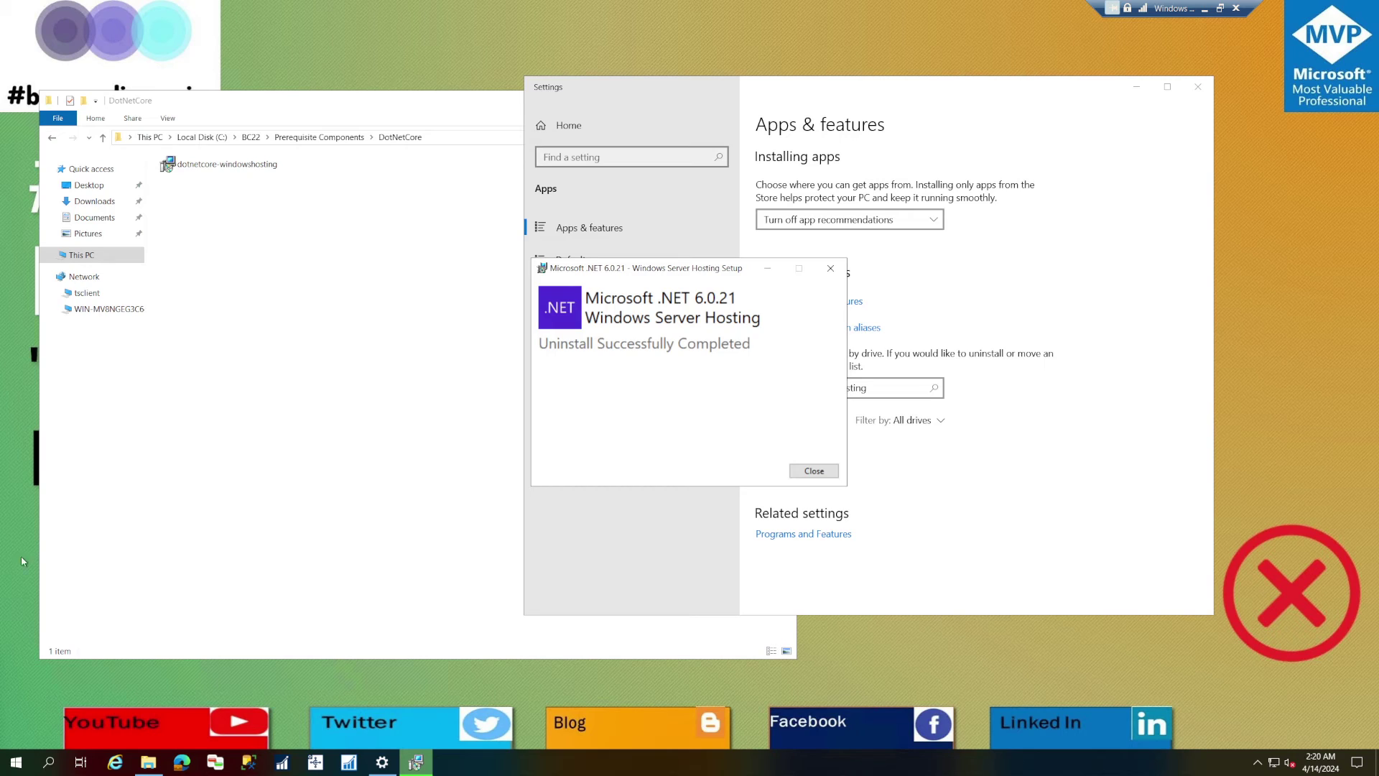
{"action": "left_click", "coordinate": [814, 470]}
{"action": "left_click", "coordinate": [1199, 93]}
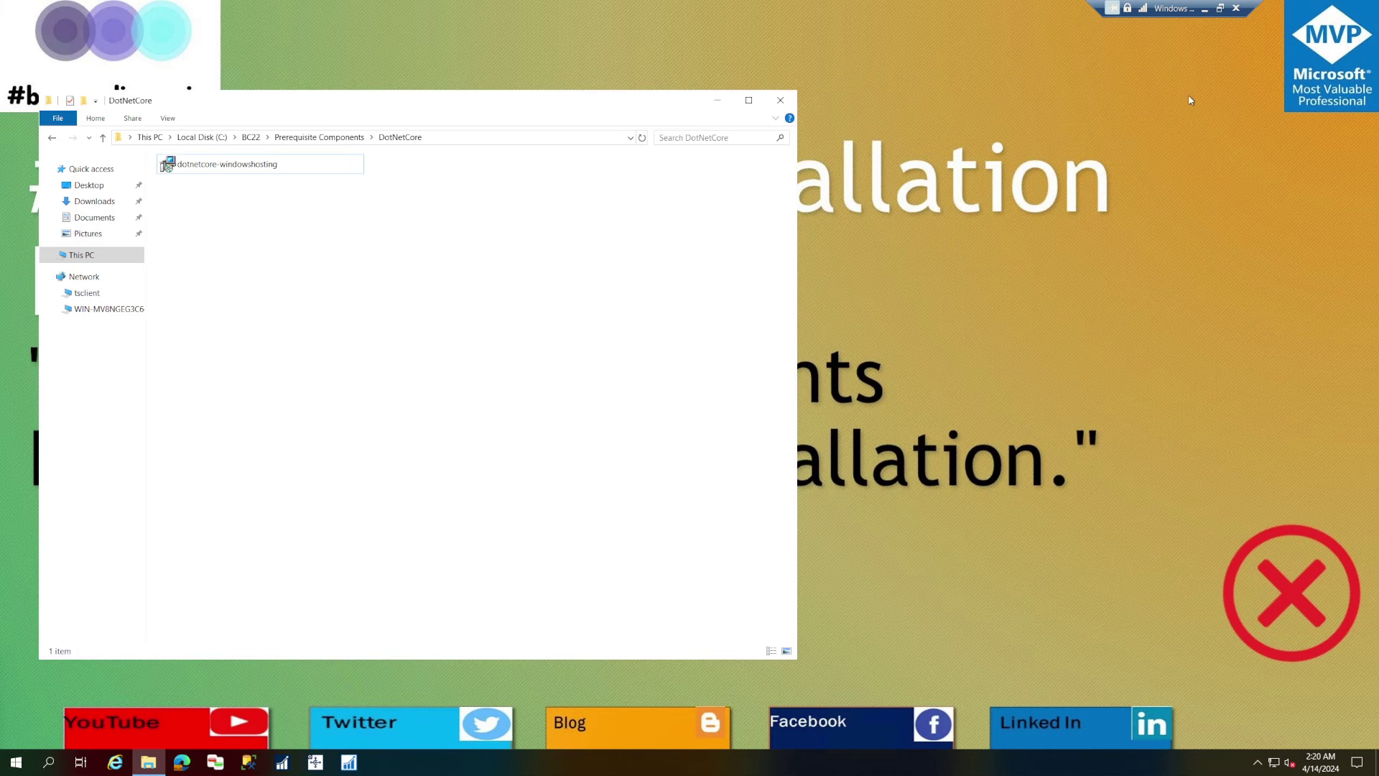
Run the BC22 setup as administrator to repair Business Central, move its window clear of the console, and bring the BC22 folder forward.
{"action": "left_click", "coordinate": [249, 139]}
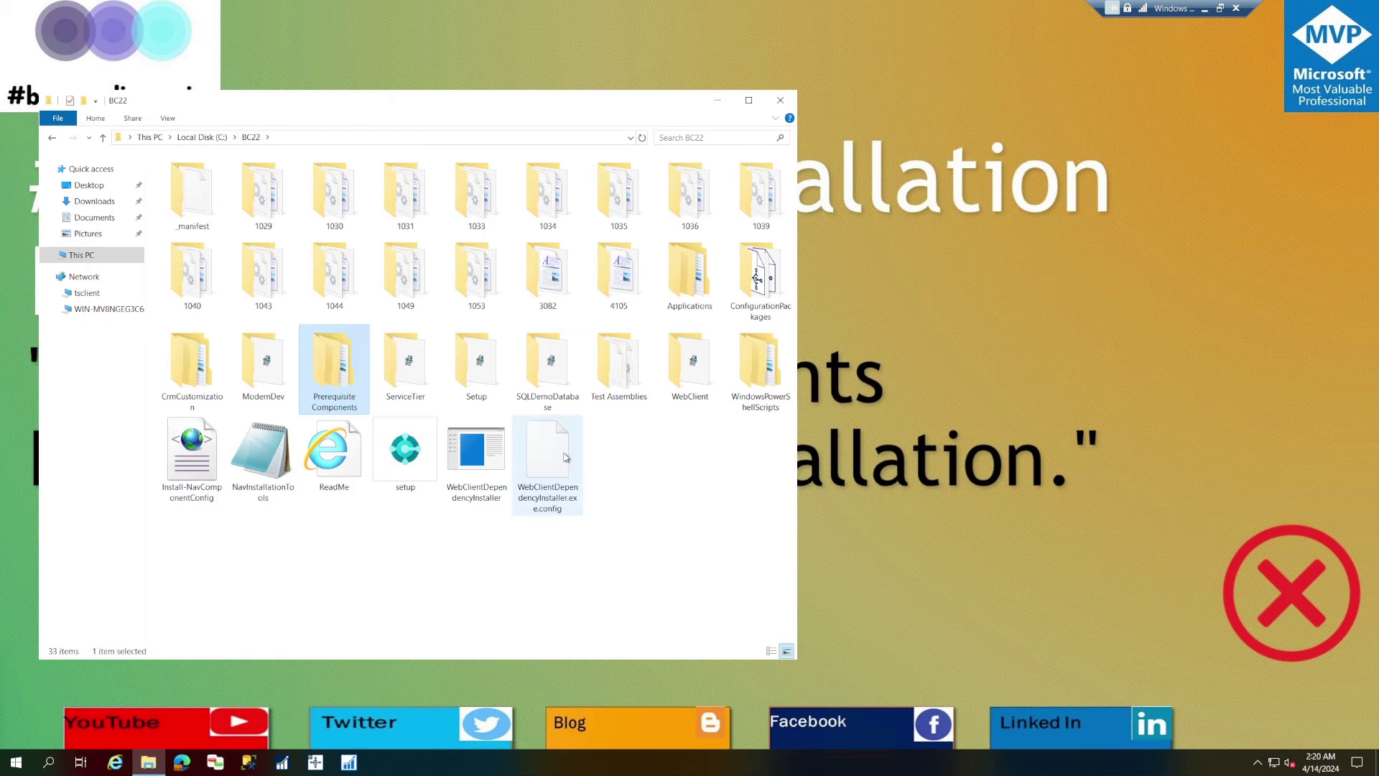
{"action": "right_click", "coordinate": [416, 480]}
{"action": "left_click", "coordinate": [507, 226]}
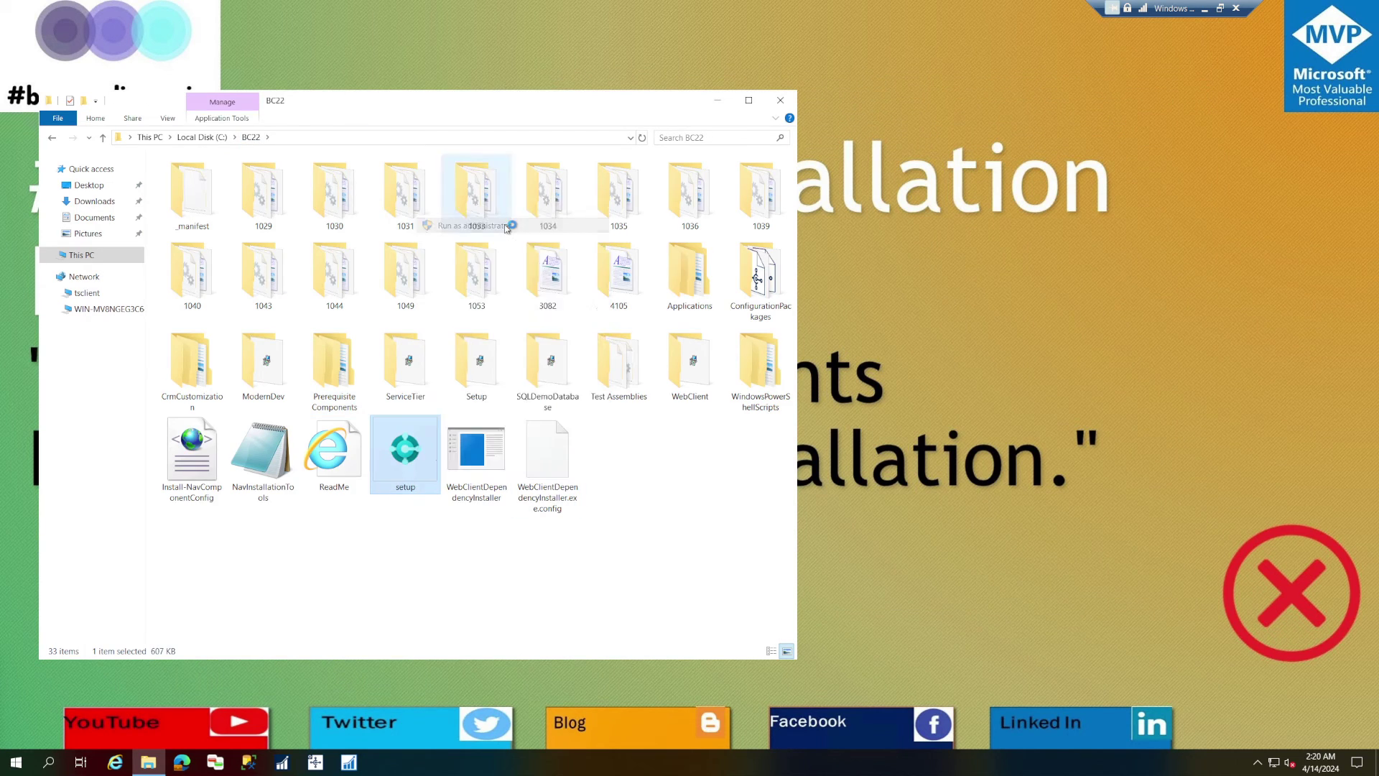
{"action": "left_click", "coordinate": [589, 420]}
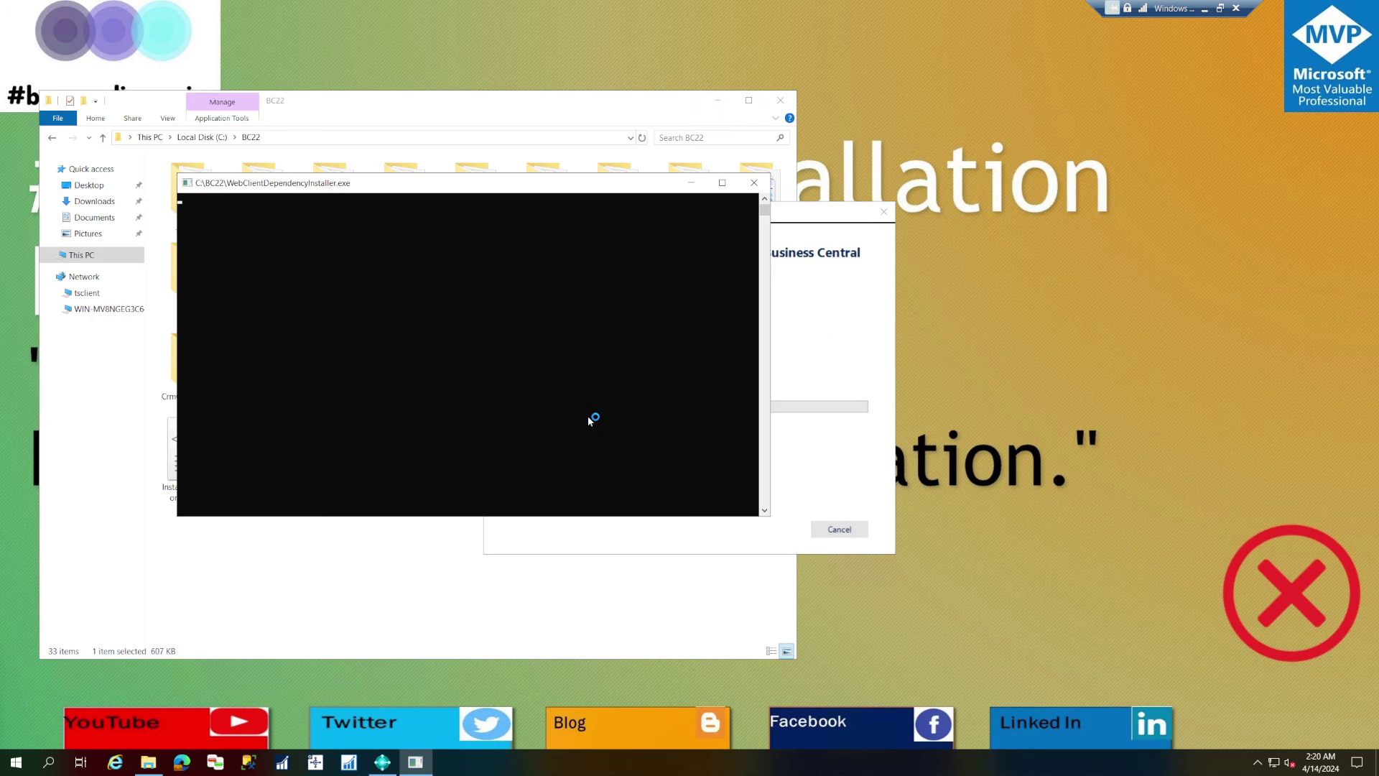
{"action": "left_click_drag", "start_coordinate": [790, 218], "coordinate": [955, 317]}
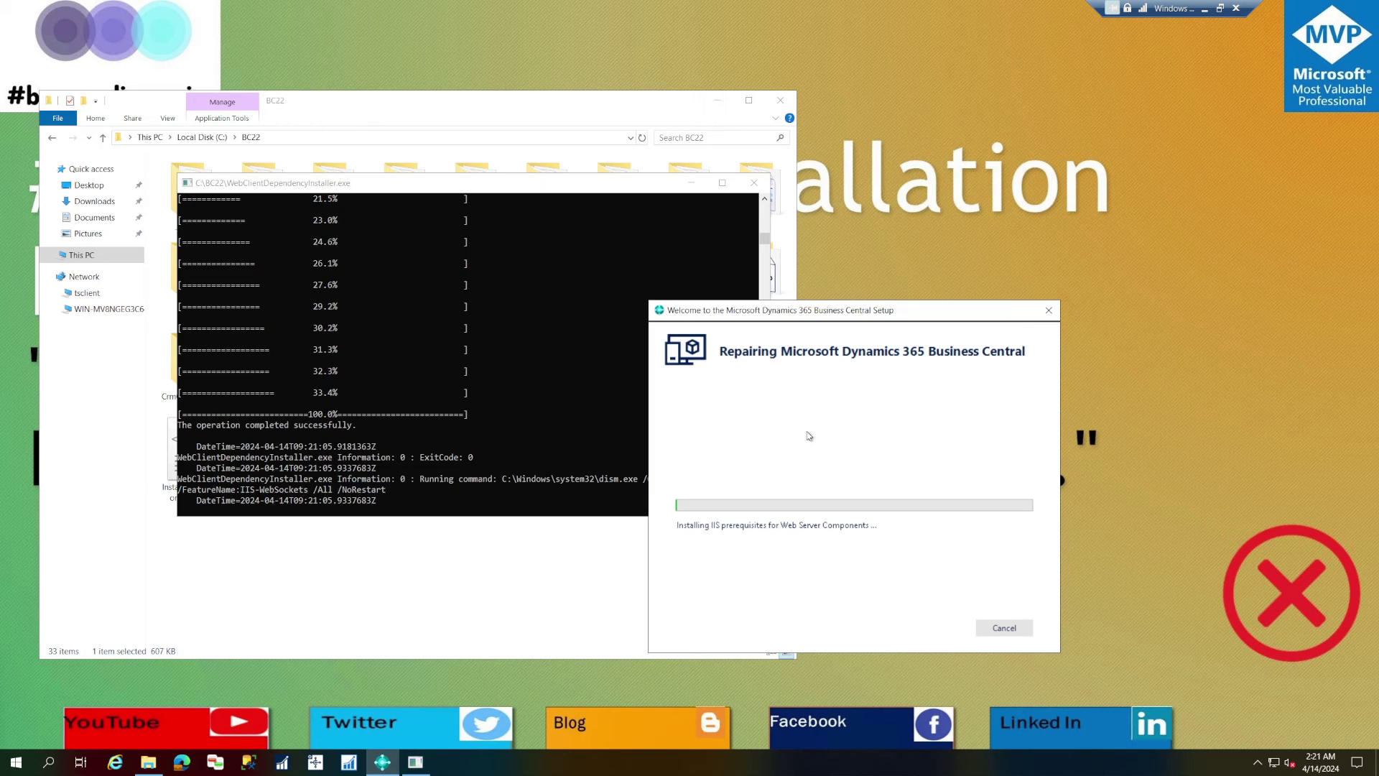
{"action": "left_click", "coordinate": [521, 109]}
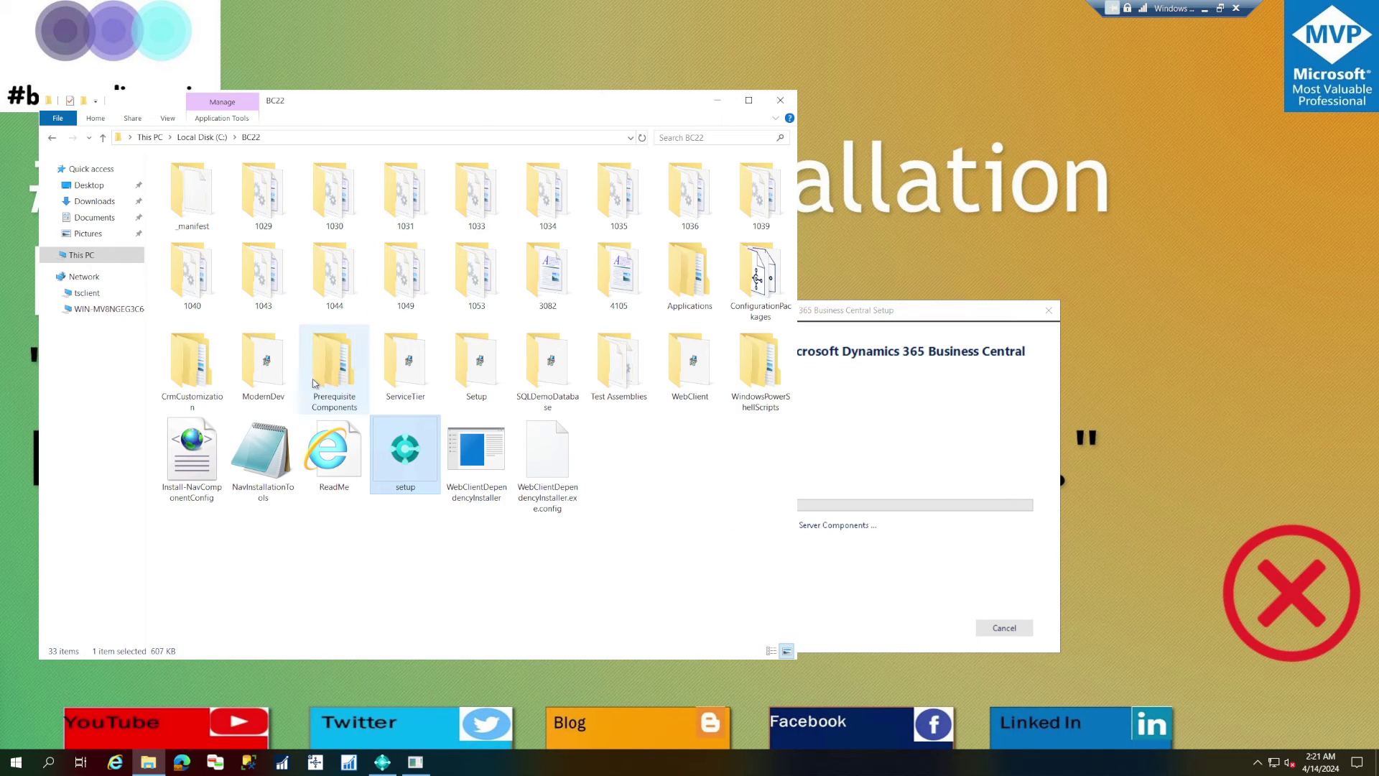
Open the DotNetCore folder inside Prerequisite Components and bring the Business Central setup window back to the front.
{"action": "double_click", "coordinate": [332, 366]}
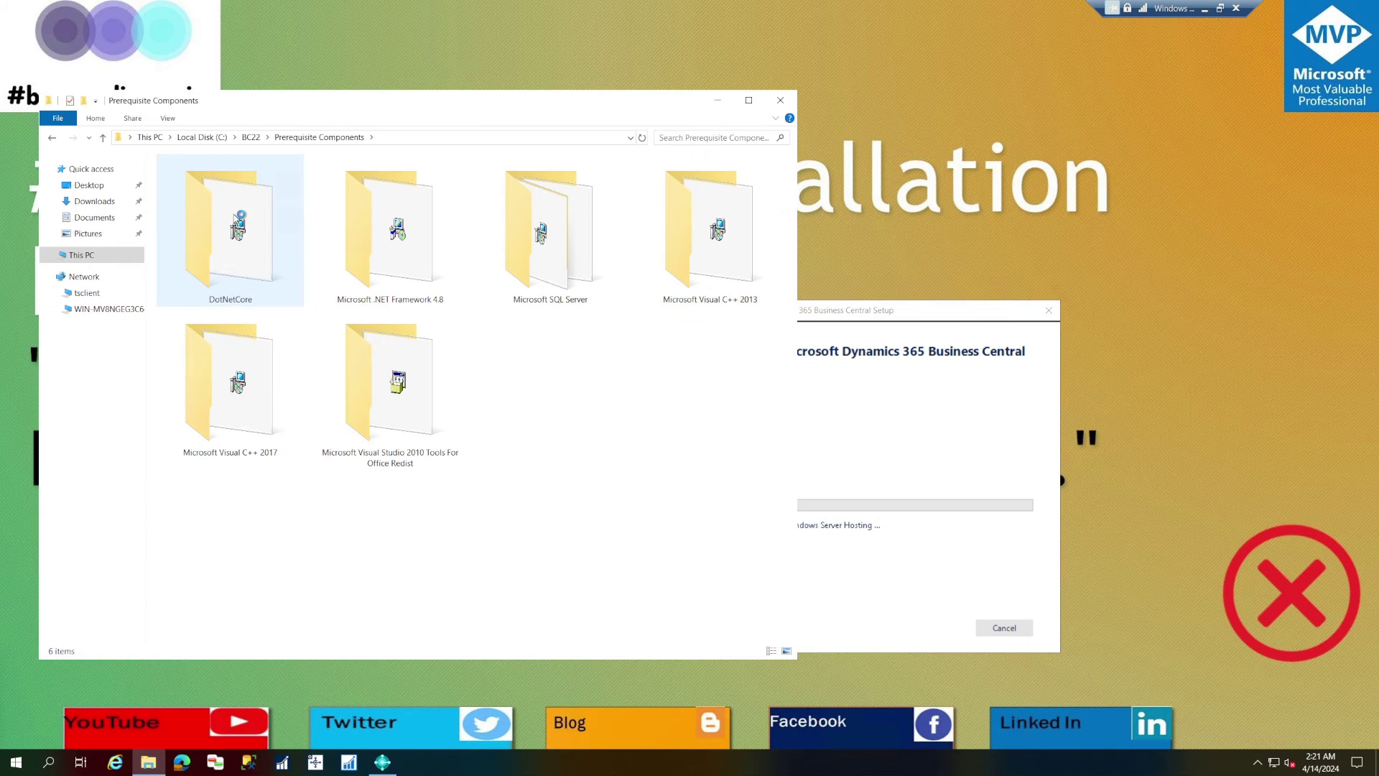
{"action": "double_click", "coordinate": [237, 216]}
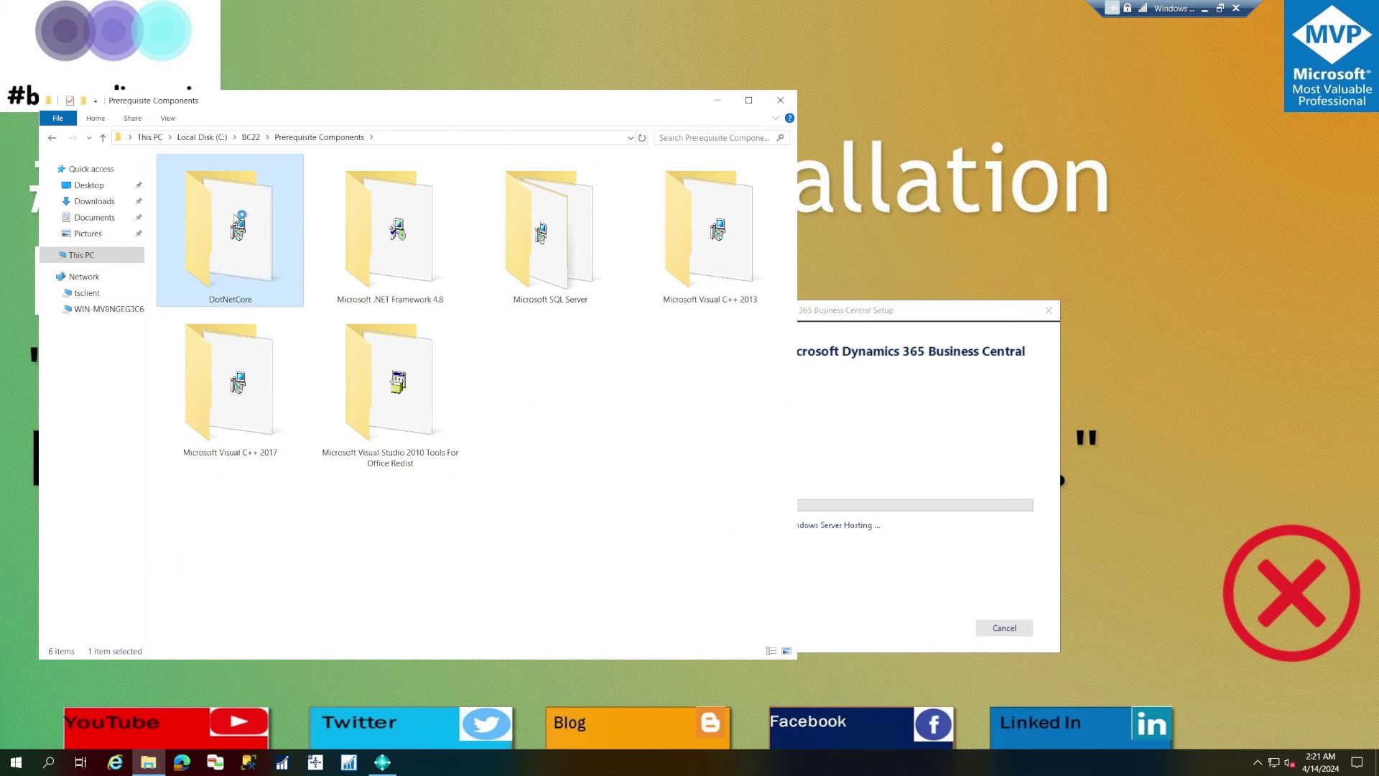
{"action": "left_click", "coordinate": [927, 388]}
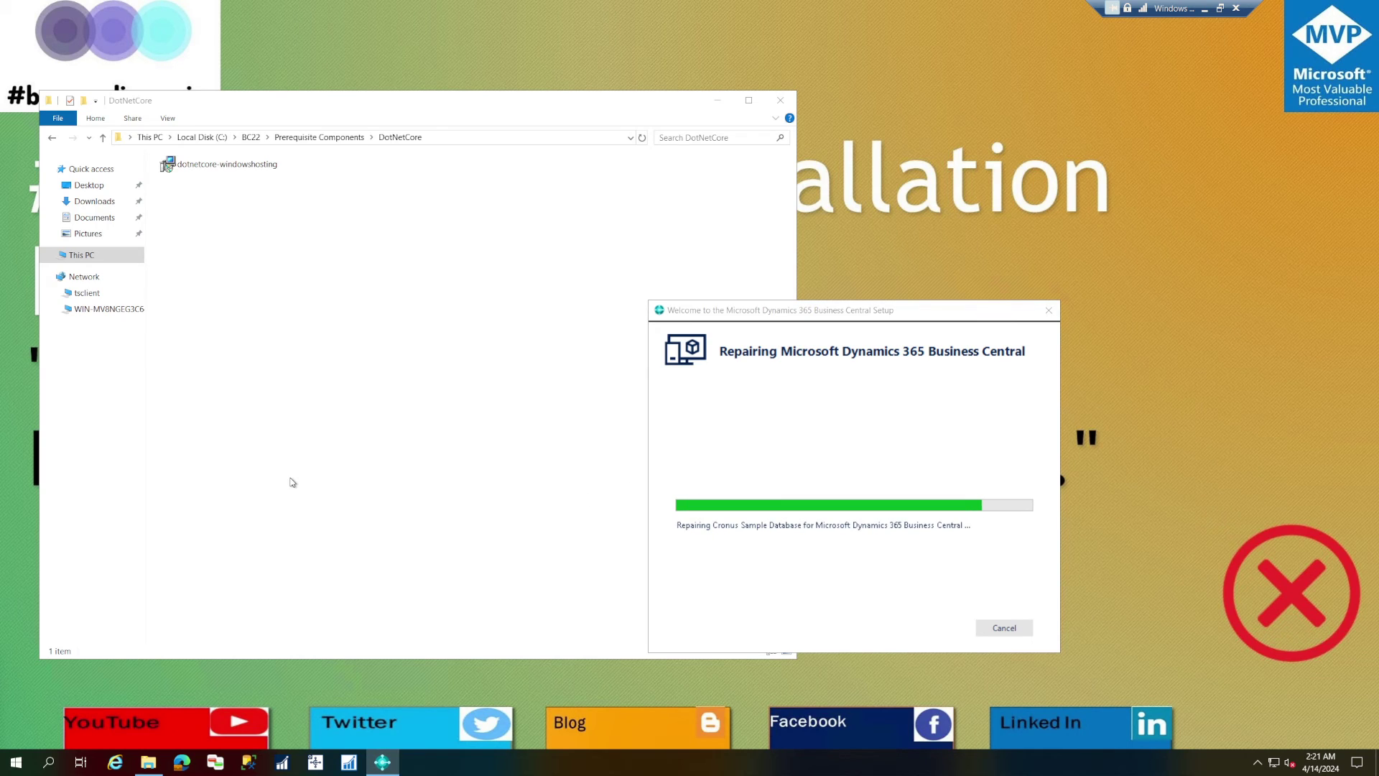
Open Internet Information Services (IIS) Manager, expand the server node and show its Sites list.
{"action": "left_click", "coordinate": [22, 767]}
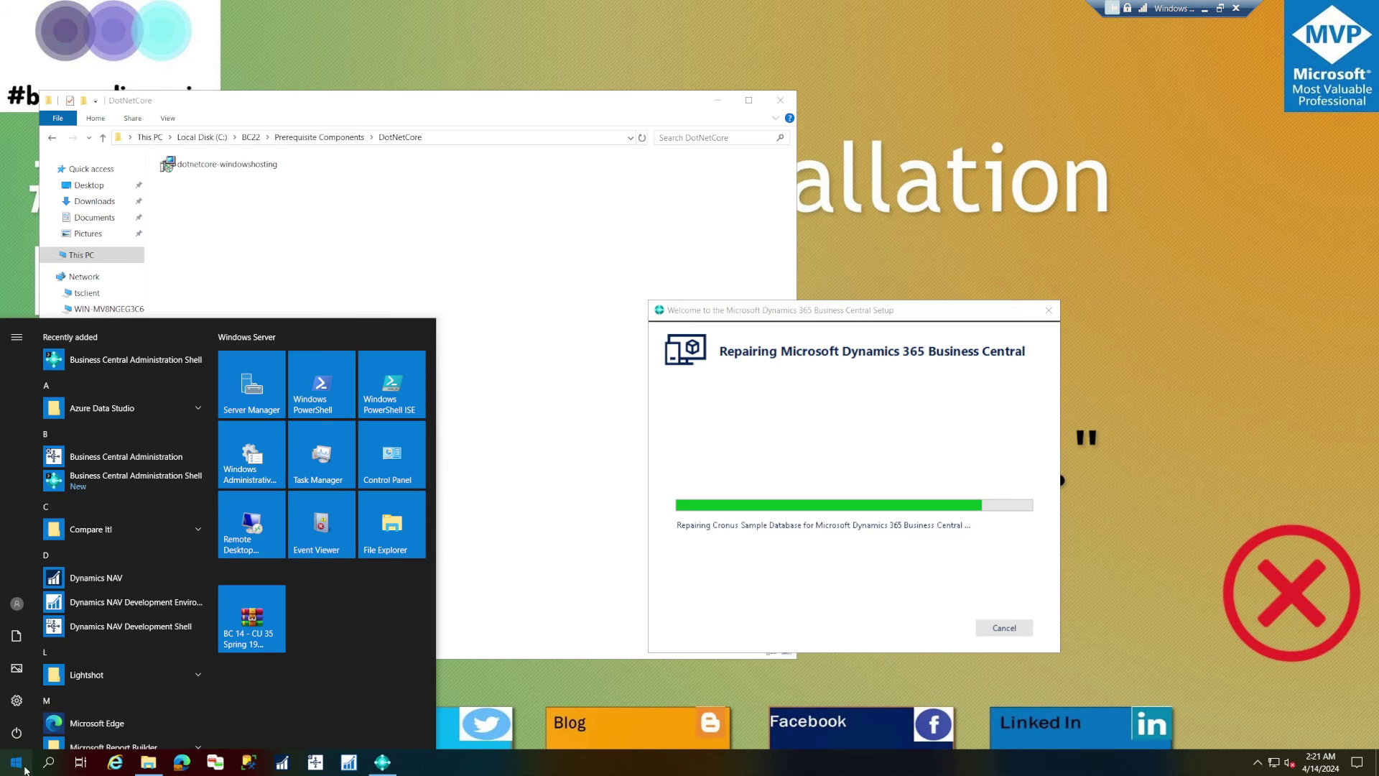
{"action": "type", "text": "iis"}
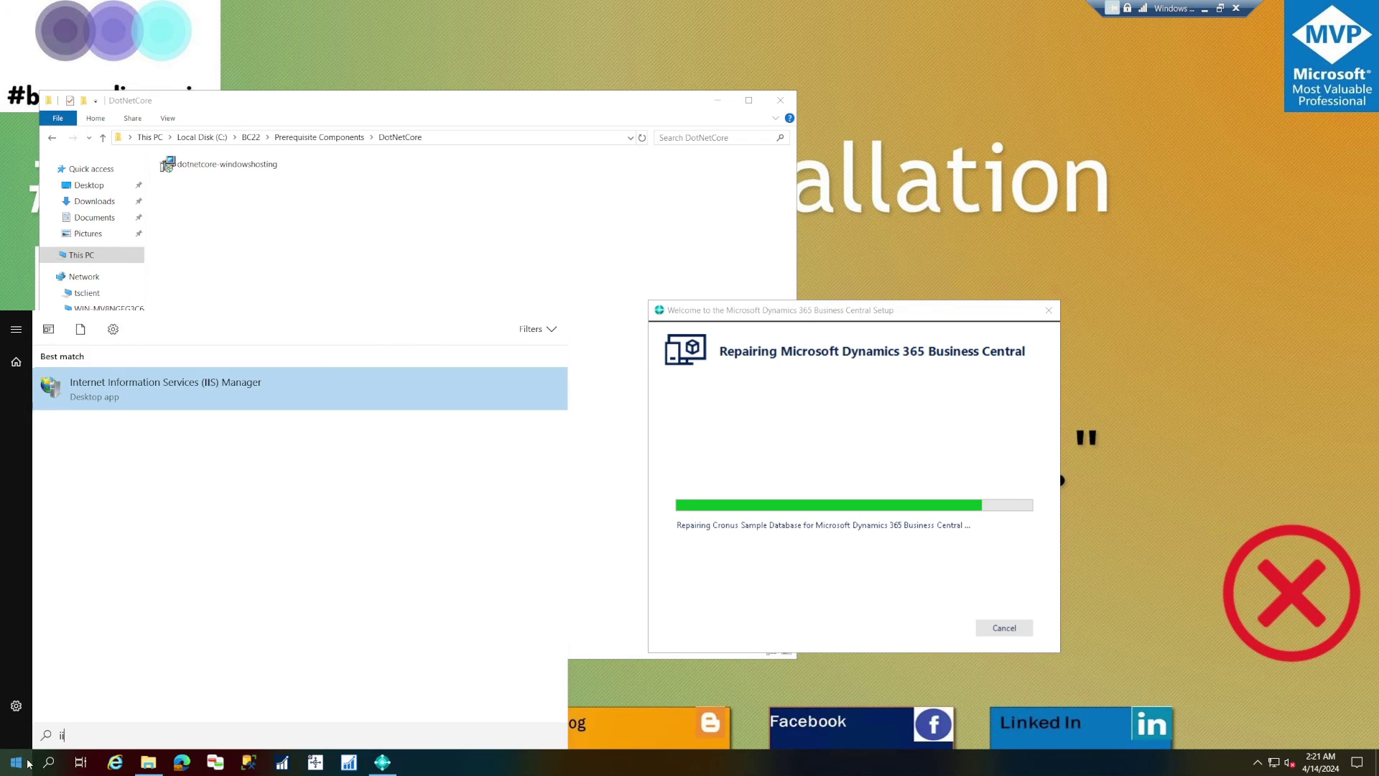
{"action": "left_click", "coordinate": [201, 390]}
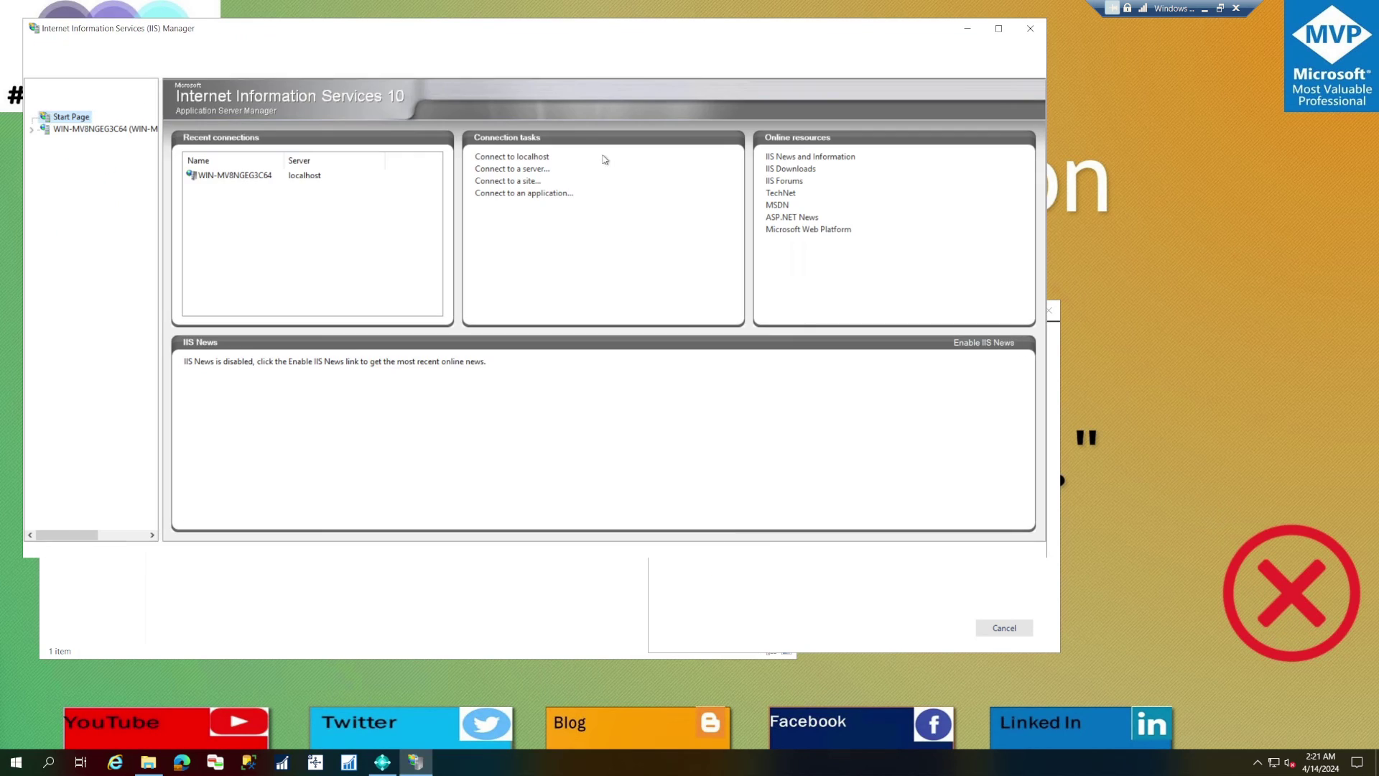
{"action": "left_click", "coordinate": [32, 130]}
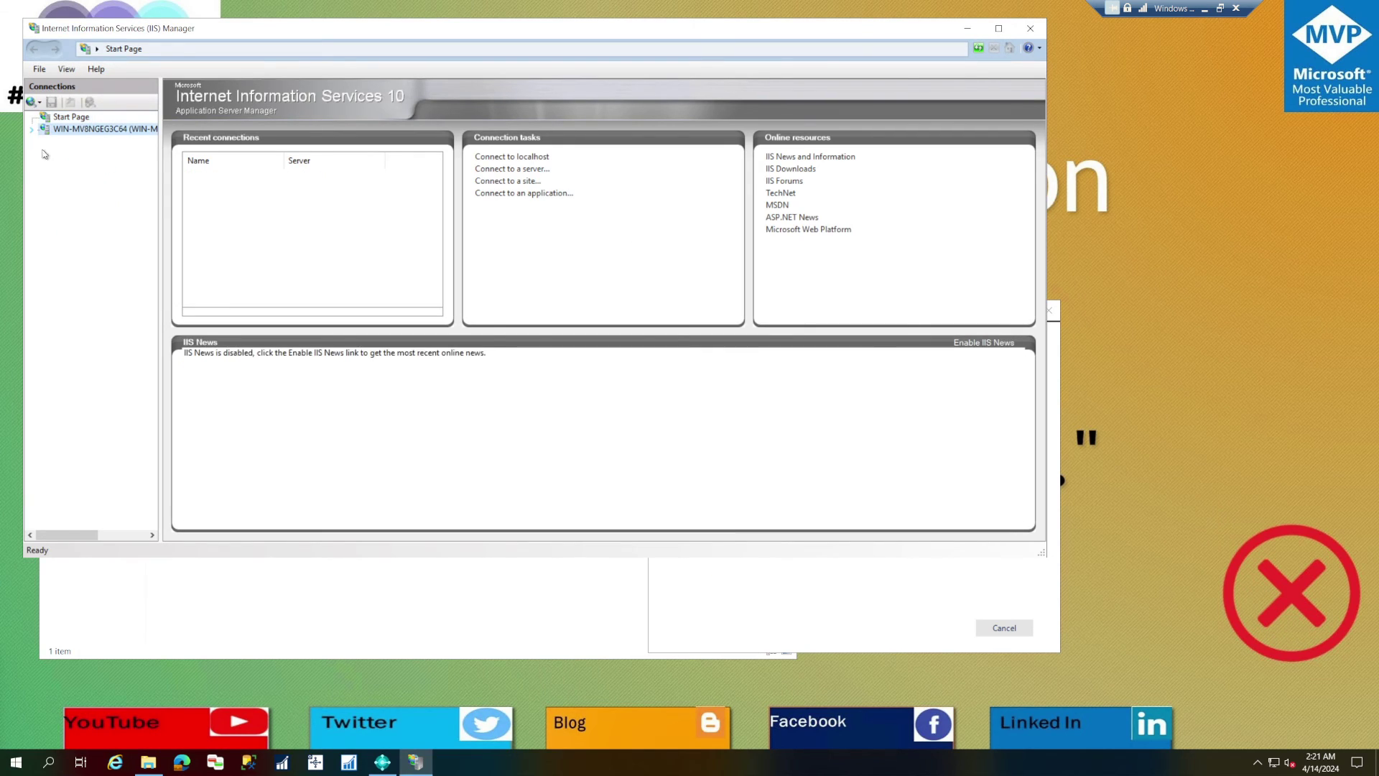
{"action": "left_click", "coordinate": [44, 153]}
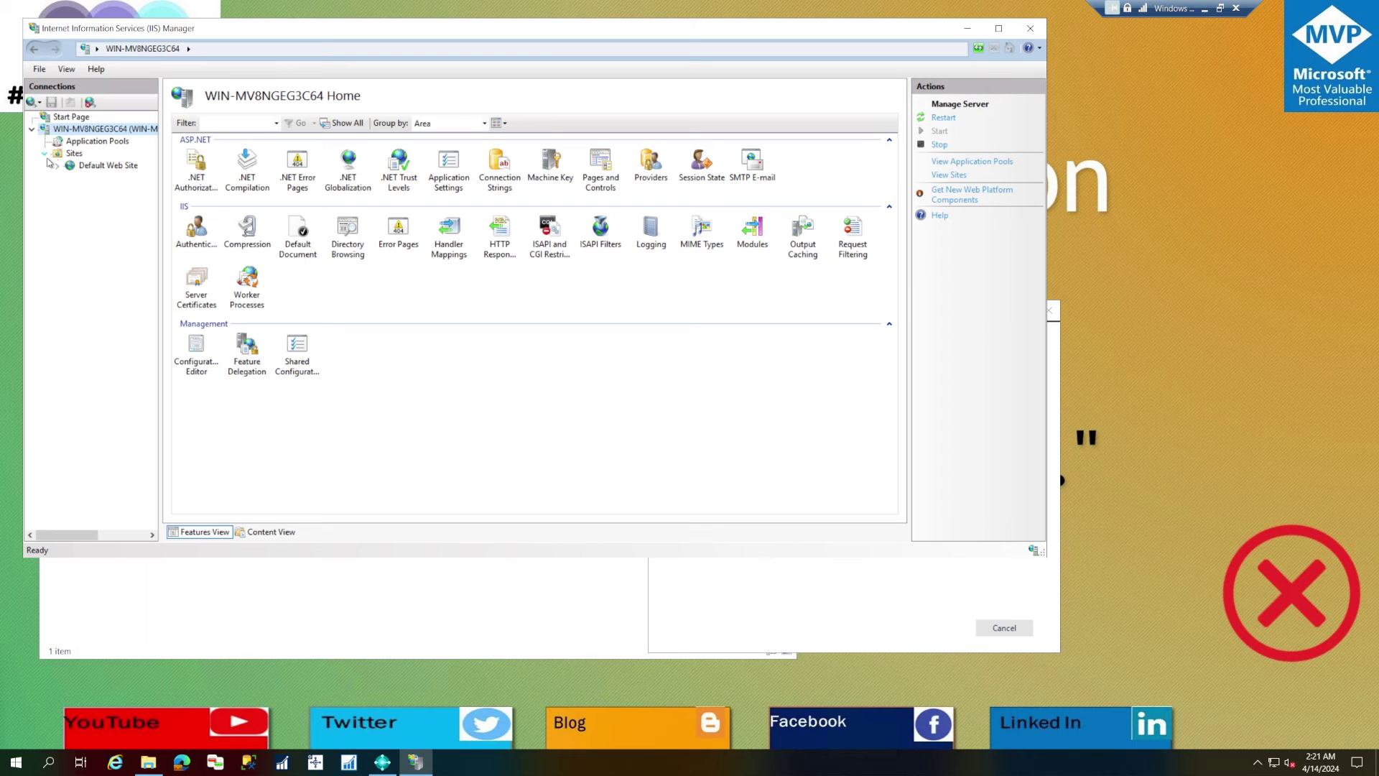
{"action": "left_click", "coordinate": [74, 153]}
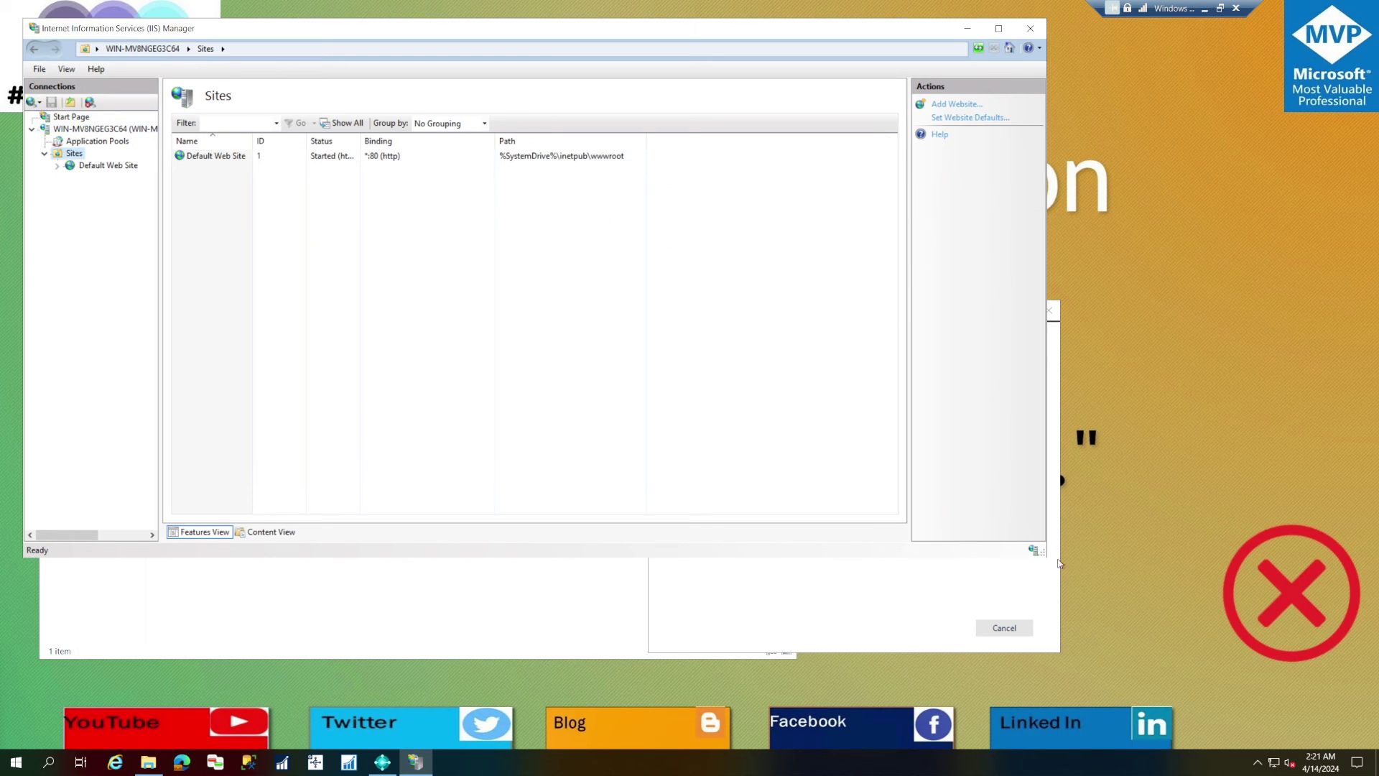
Shrink the IIS Manager window so the Business Central repair progress can be followed beside it.
{"action": "left_click_drag", "start_coordinate": [1041, 555], "coordinate": [679, 604]}
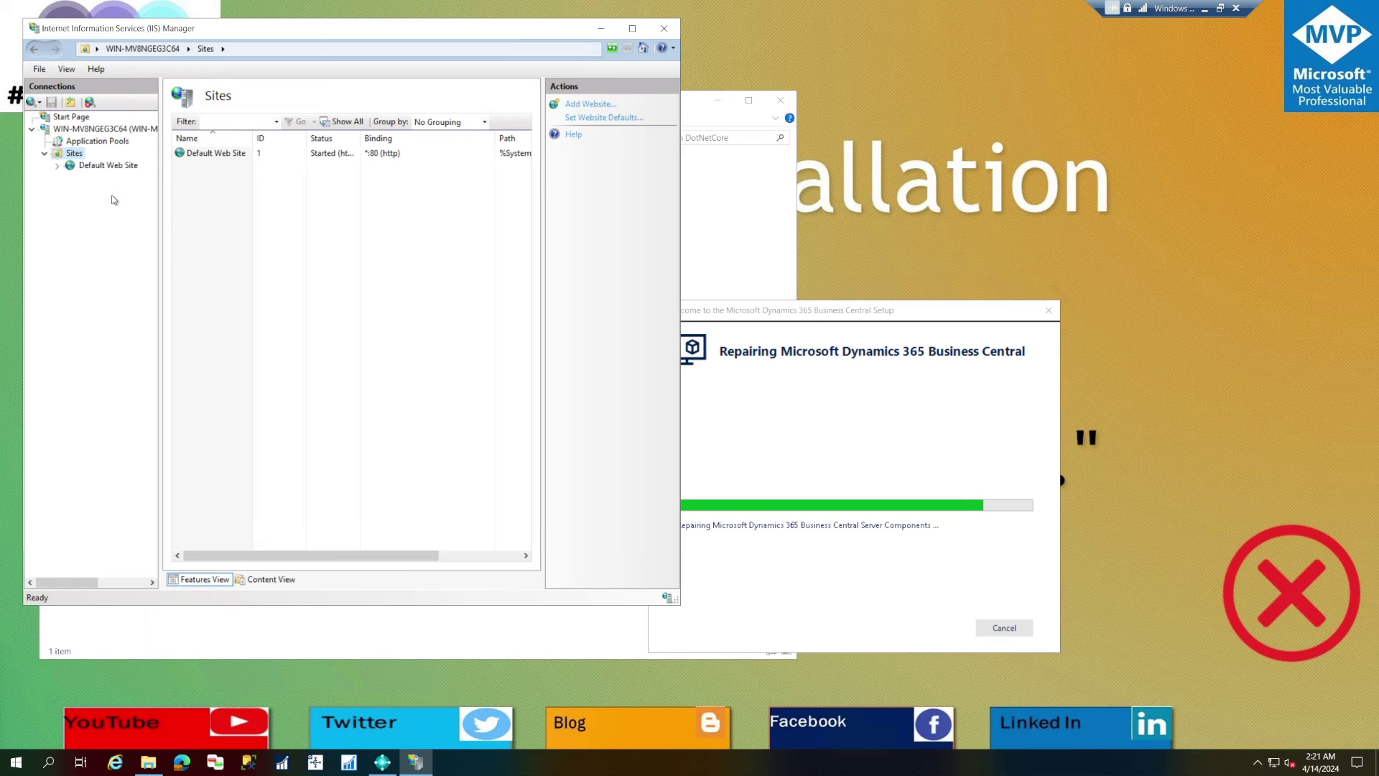
{"action": "left_click", "coordinate": [700, 117]}
{"action": "left_click", "coordinate": [304, 28]}
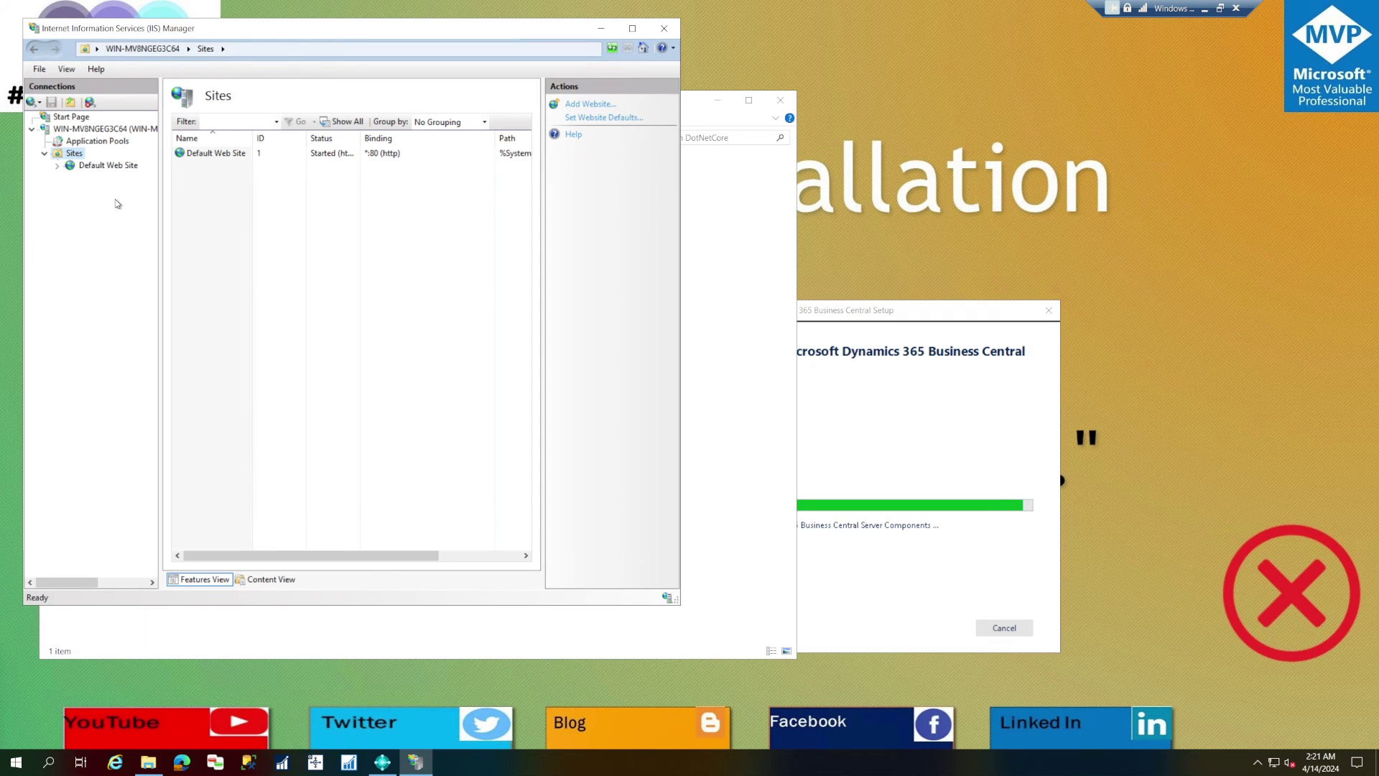
{"action": "left_click", "coordinate": [875, 358]}
{"action": "left_click", "coordinate": [75, 228]}
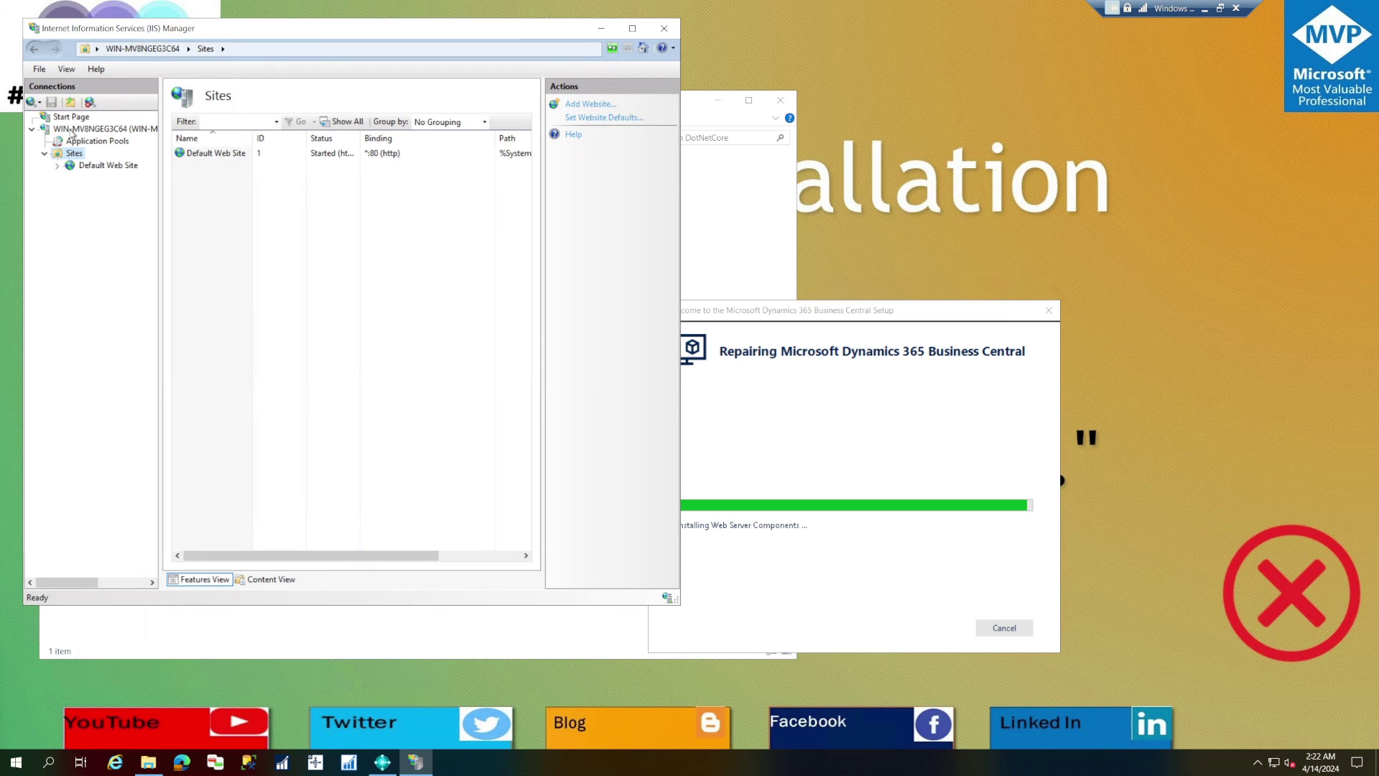
Recheck the Application Pools and Sites in IIS Manager, and return to the repair progress.
{"action": "left_click", "coordinate": [72, 141]}
{"action": "left_click", "coordinate": [73, 153]}
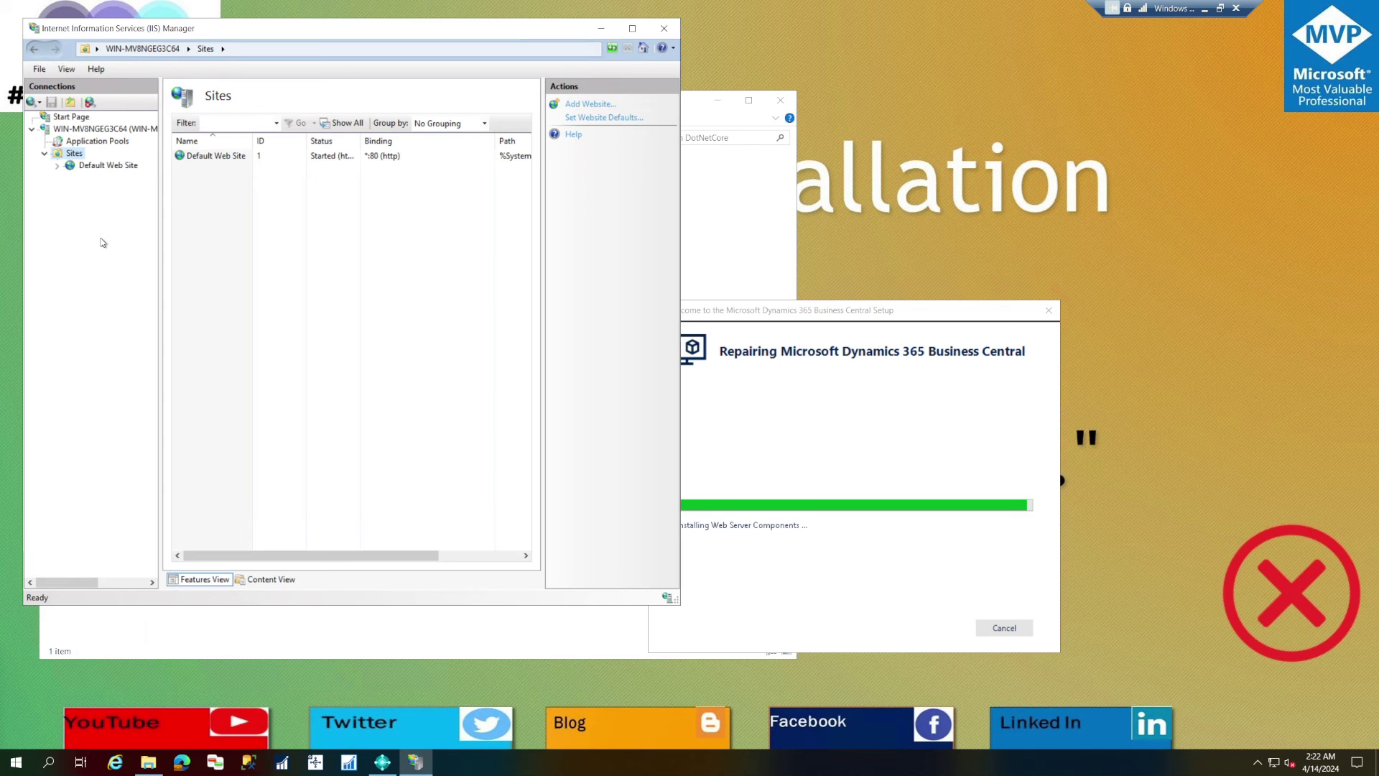
{"action": "left_click", "coordinate": [702, 359]}
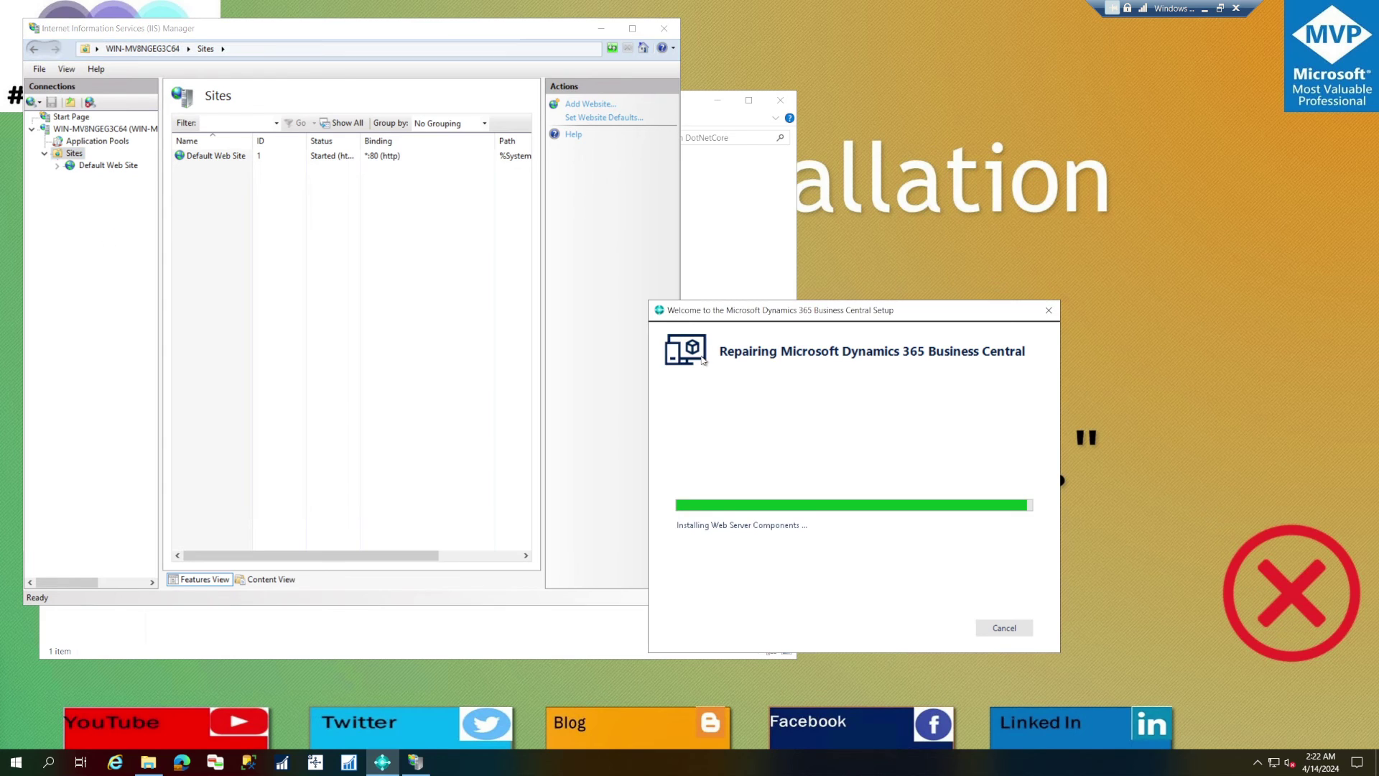
Enlarge the icons in the DotNetCore folder and place IIS Manager below its installer file, with the setup window in front.
{"action": "left_click_drag", "start_coordinate": [503, 31], "coordinate": [514, 230]}
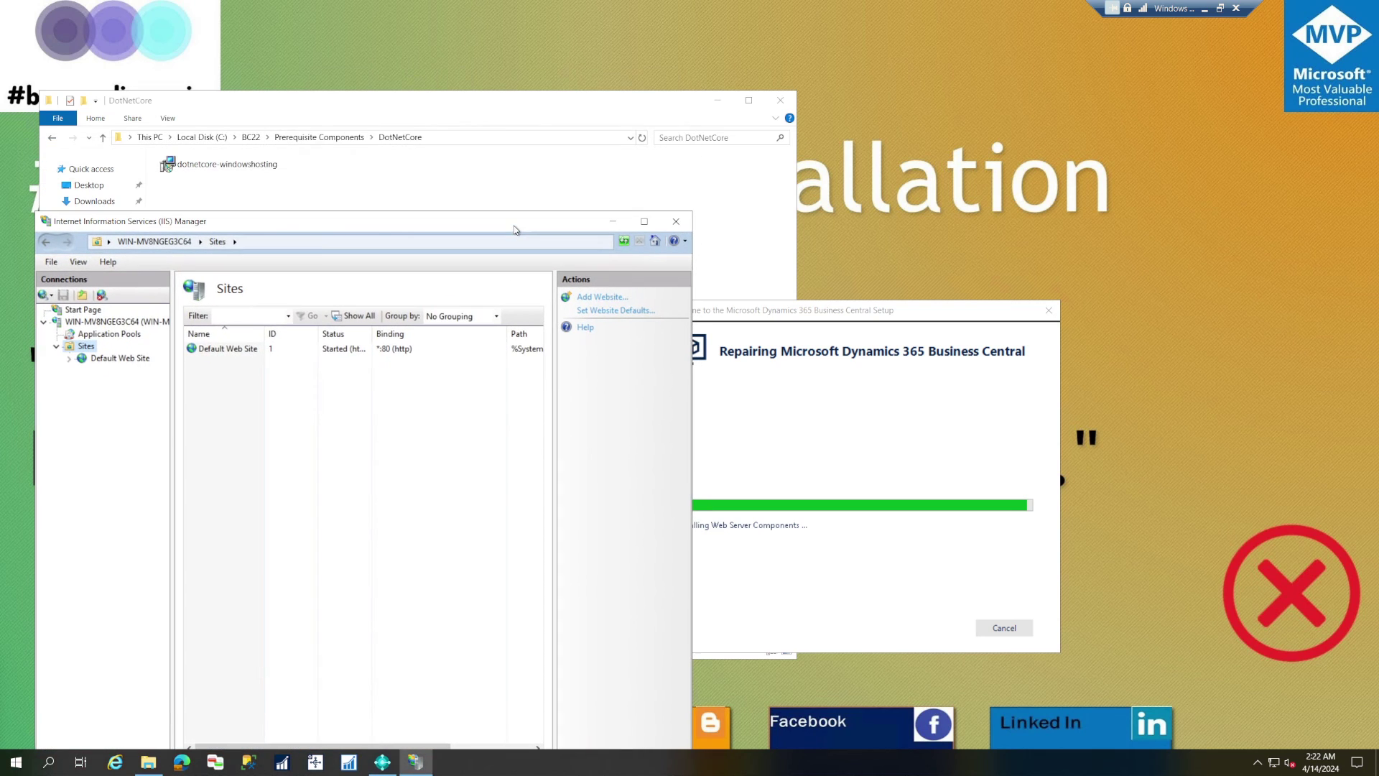
{"action": "left_click", "coordinate": [384, 190]}
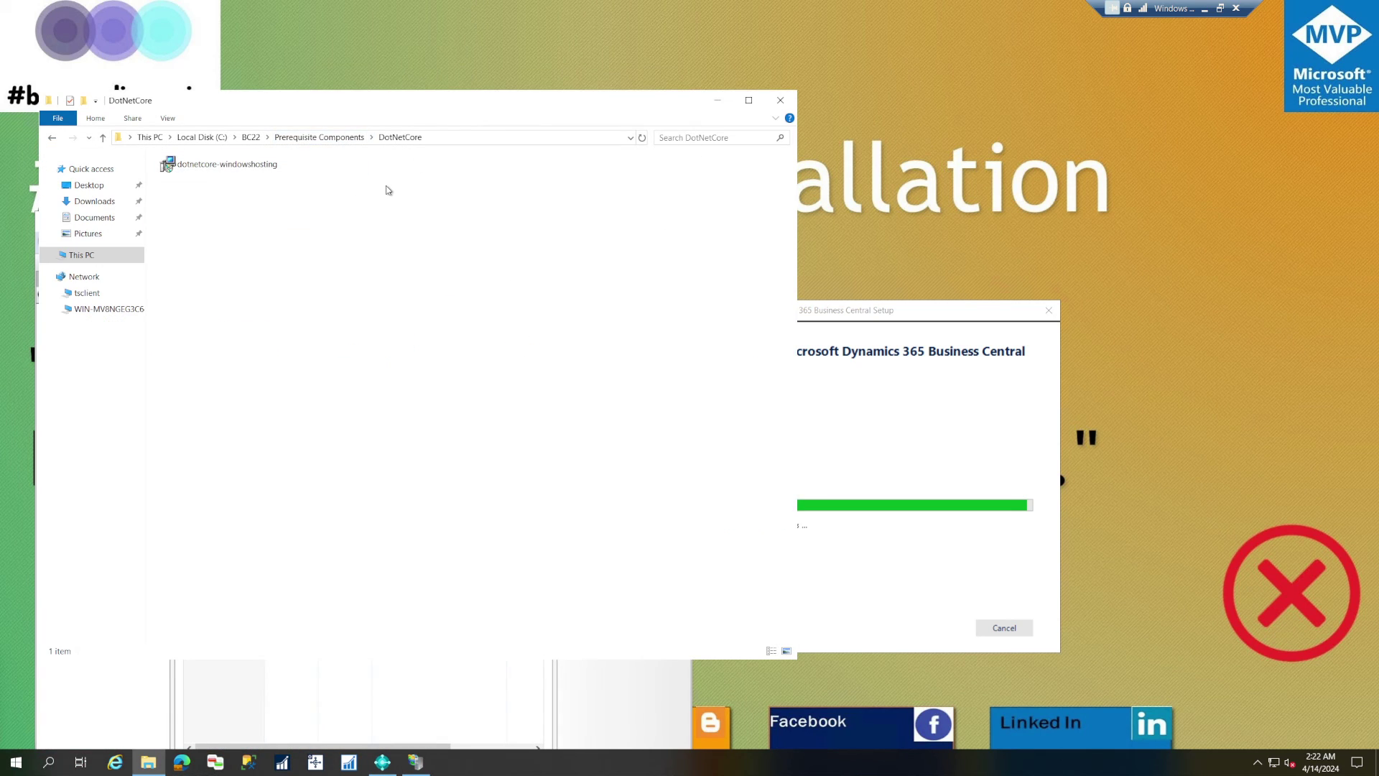
{"action": "scroll", "coordinate": [386, 190], "scroll_direction": "up", "scroll_amount": 4}
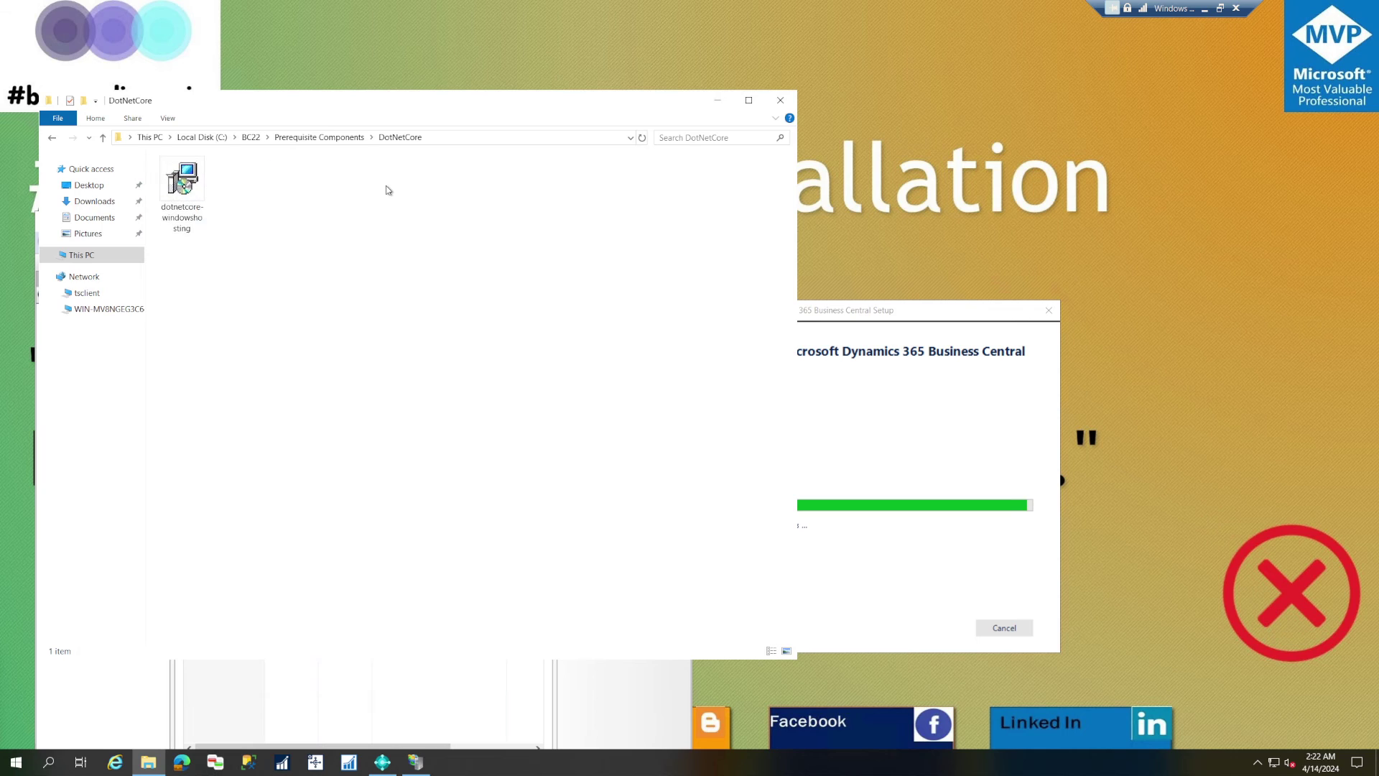
{"action": "scroll", "coordinate": [387, 189], "scroll_direction": "up", "scroll_amount": 1}
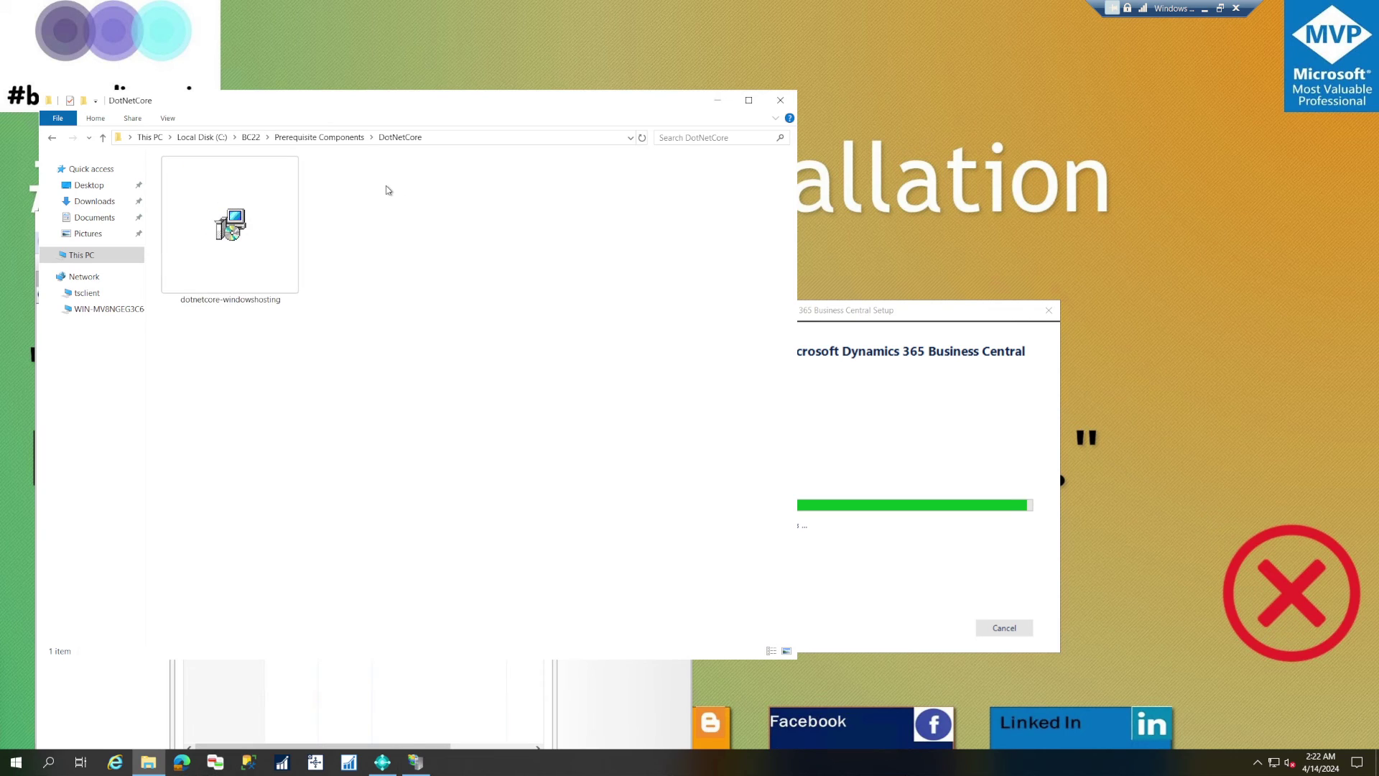
{"action": "left_click", "coordinate": [581, 702]}
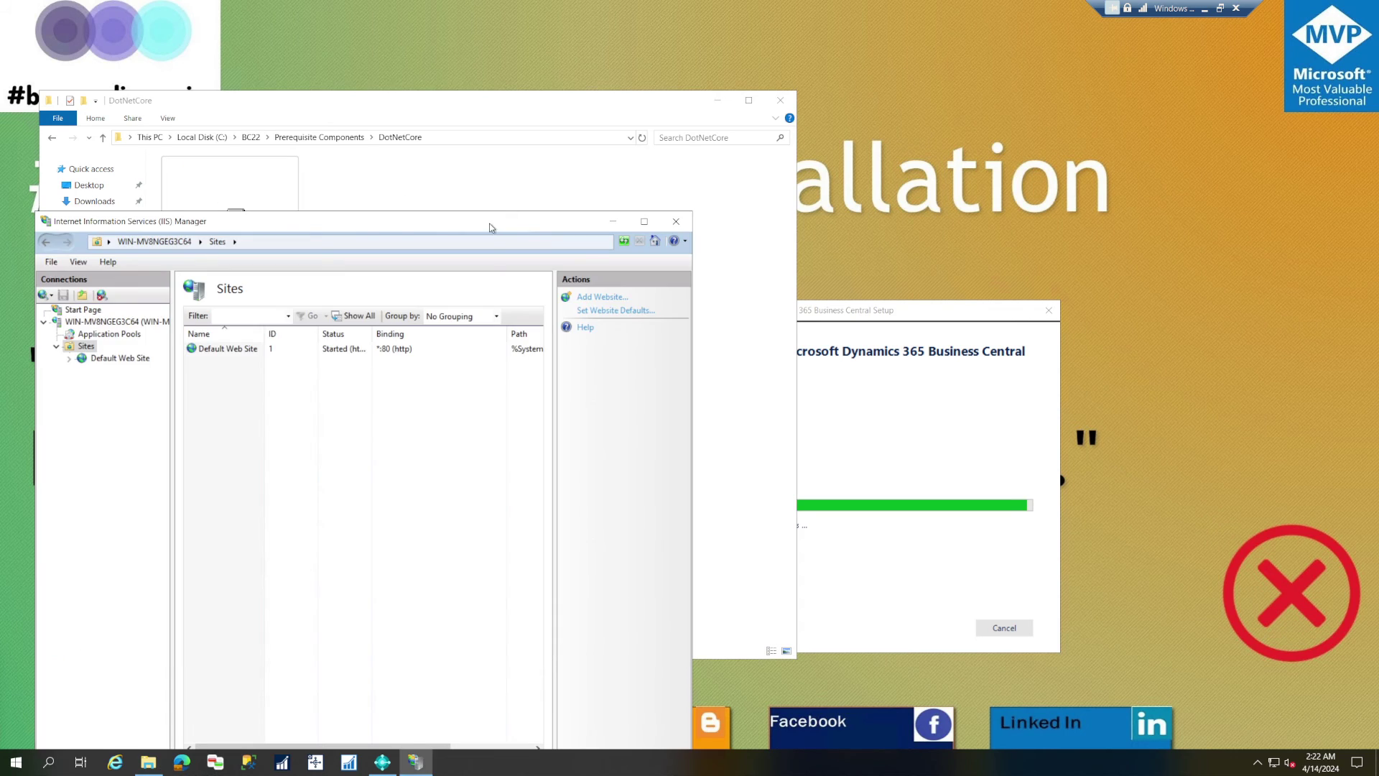
{"action": "left_click_drag", "start_coordinate": [490, 228], "coordinate": [479, 357]}
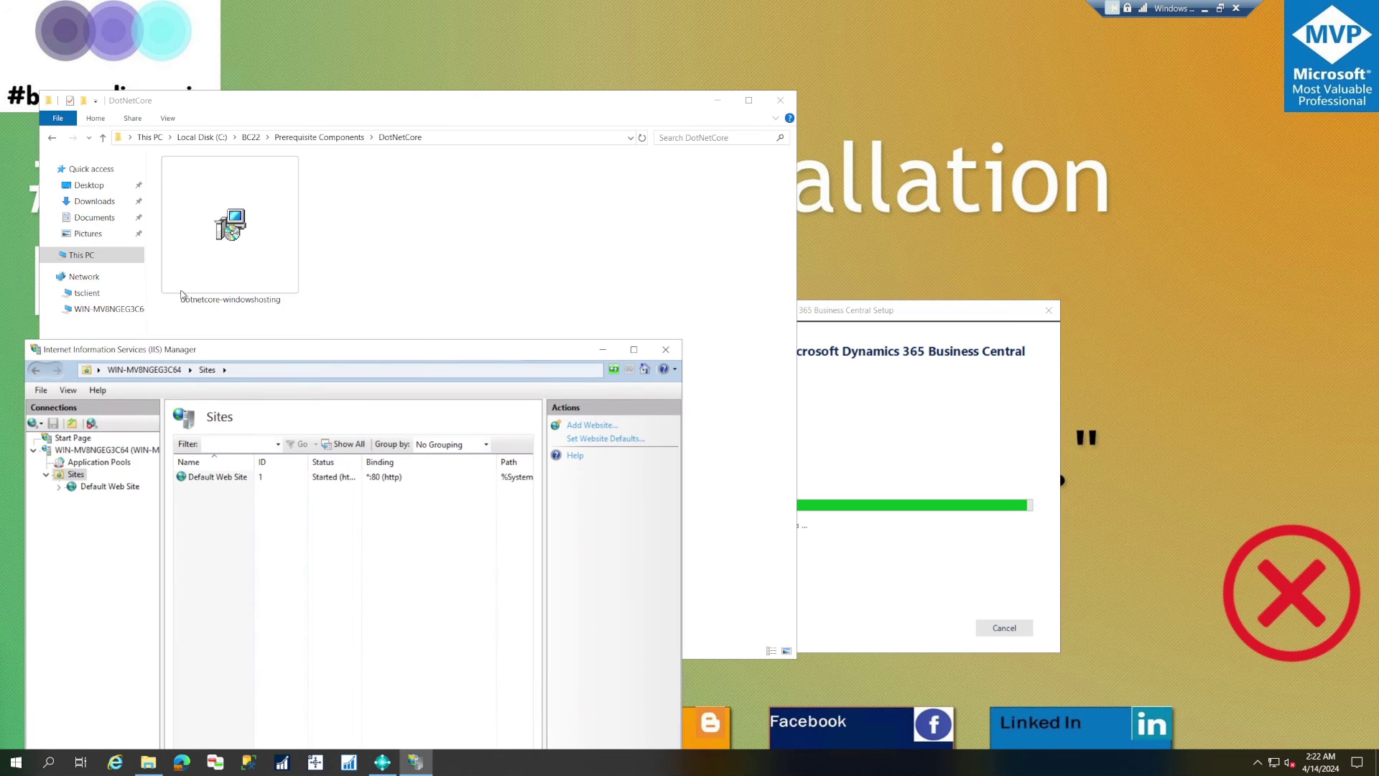
{"action": "left_click", "coordinate": [959, 453]}
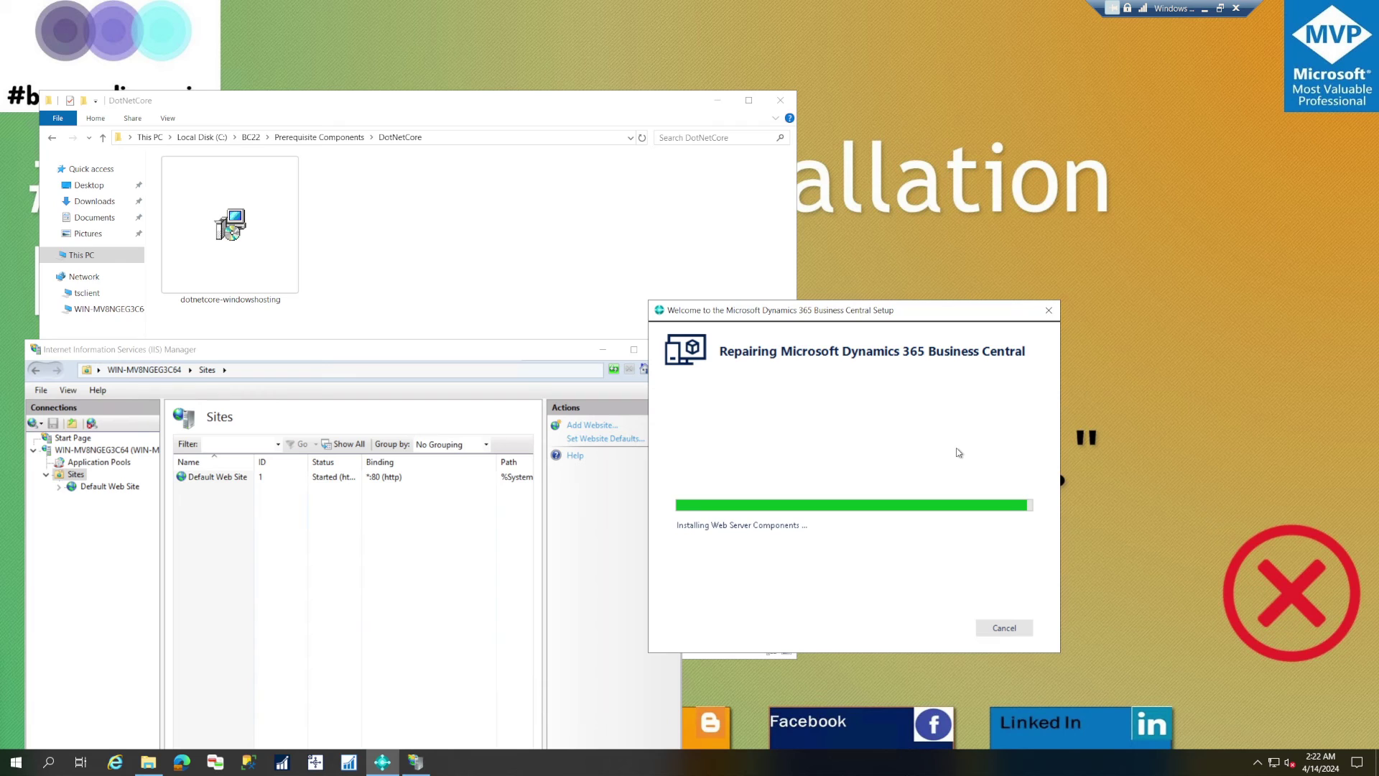
Check the Application Pools and Sites in IIS Manager repeatedly for the Business Central web client site while the repair runs.
{"action": "left_click", "coordinate": [72, 476]}
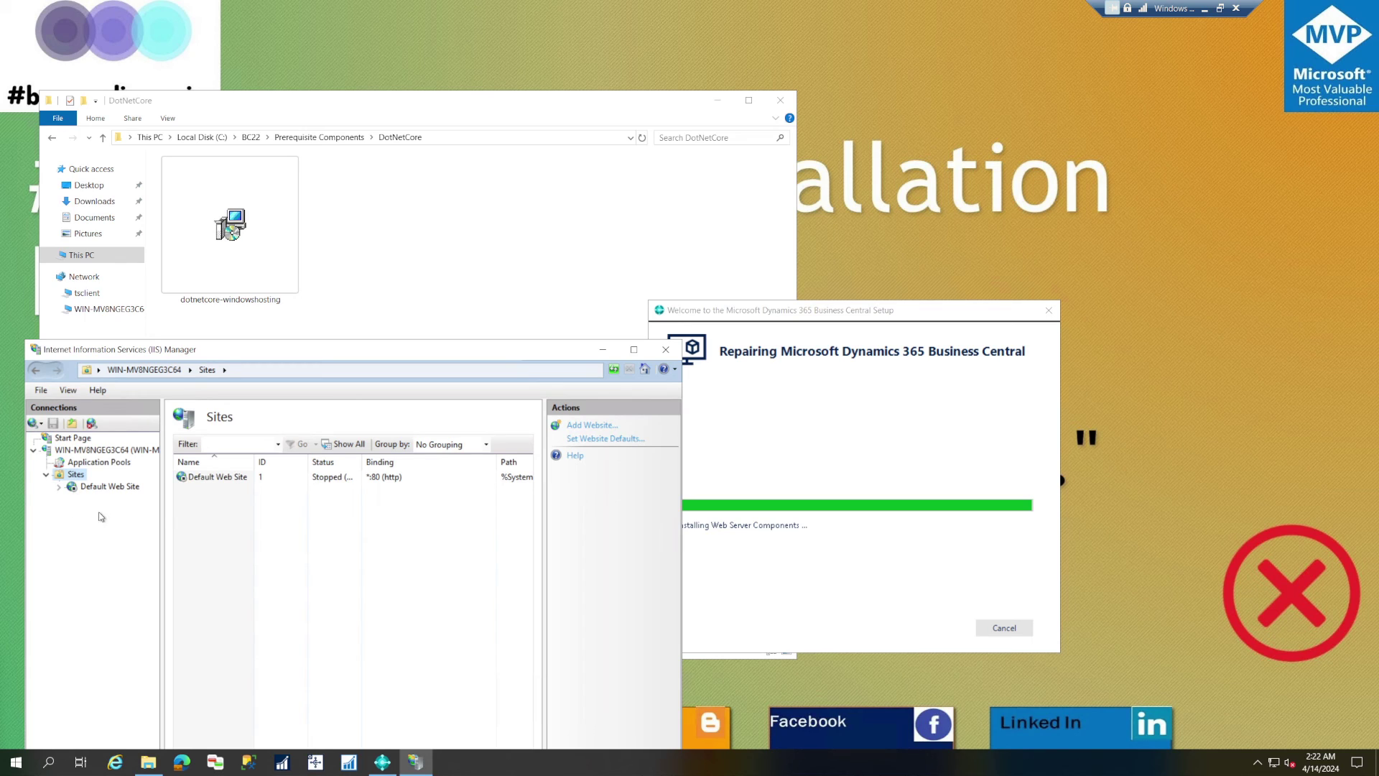
{"action": "left_click", "coordinate": [102, 463]}
{"action": "left_click", "coordinate": [76, 475]}
{"action": "key", "text": "Left"}
{"action": "key", "text": "Left"}
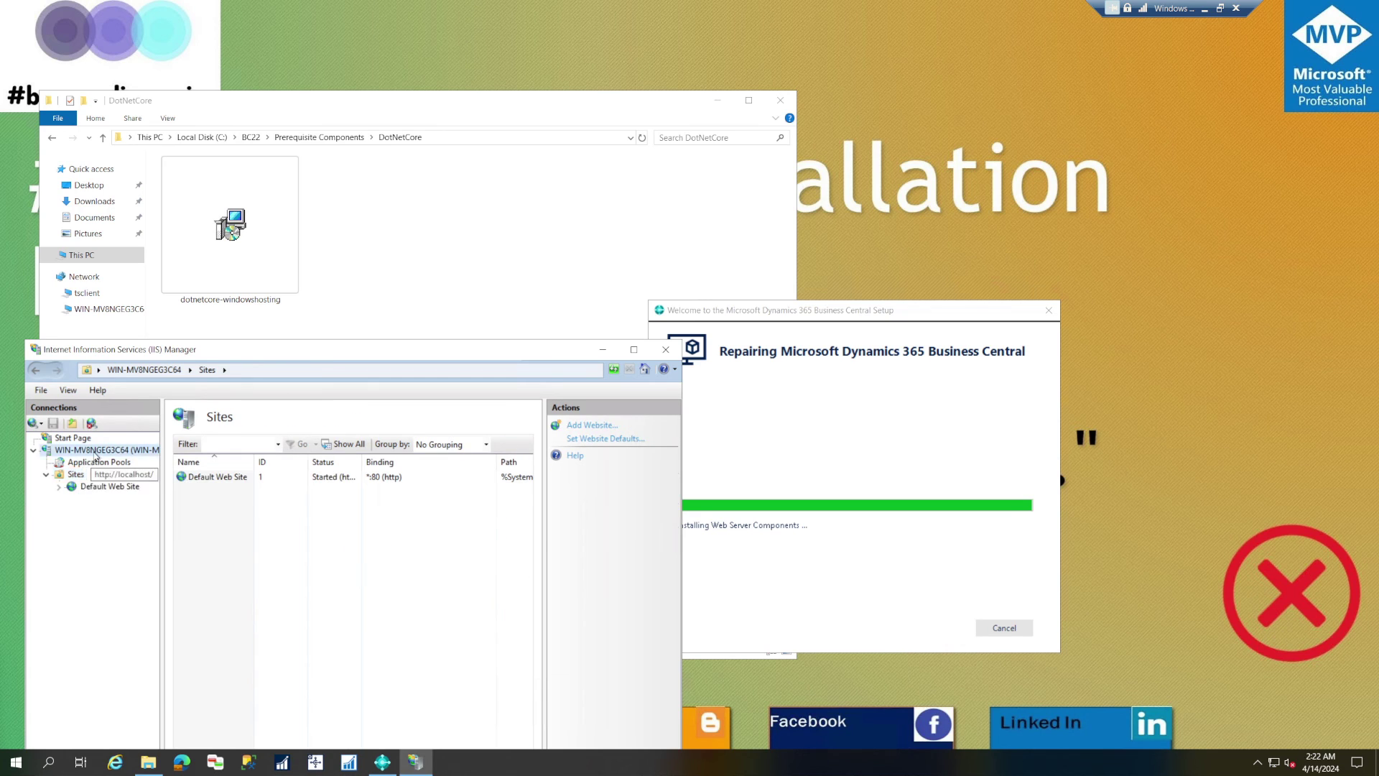
{"action": "left_click", "coordinate": [93, 464]}
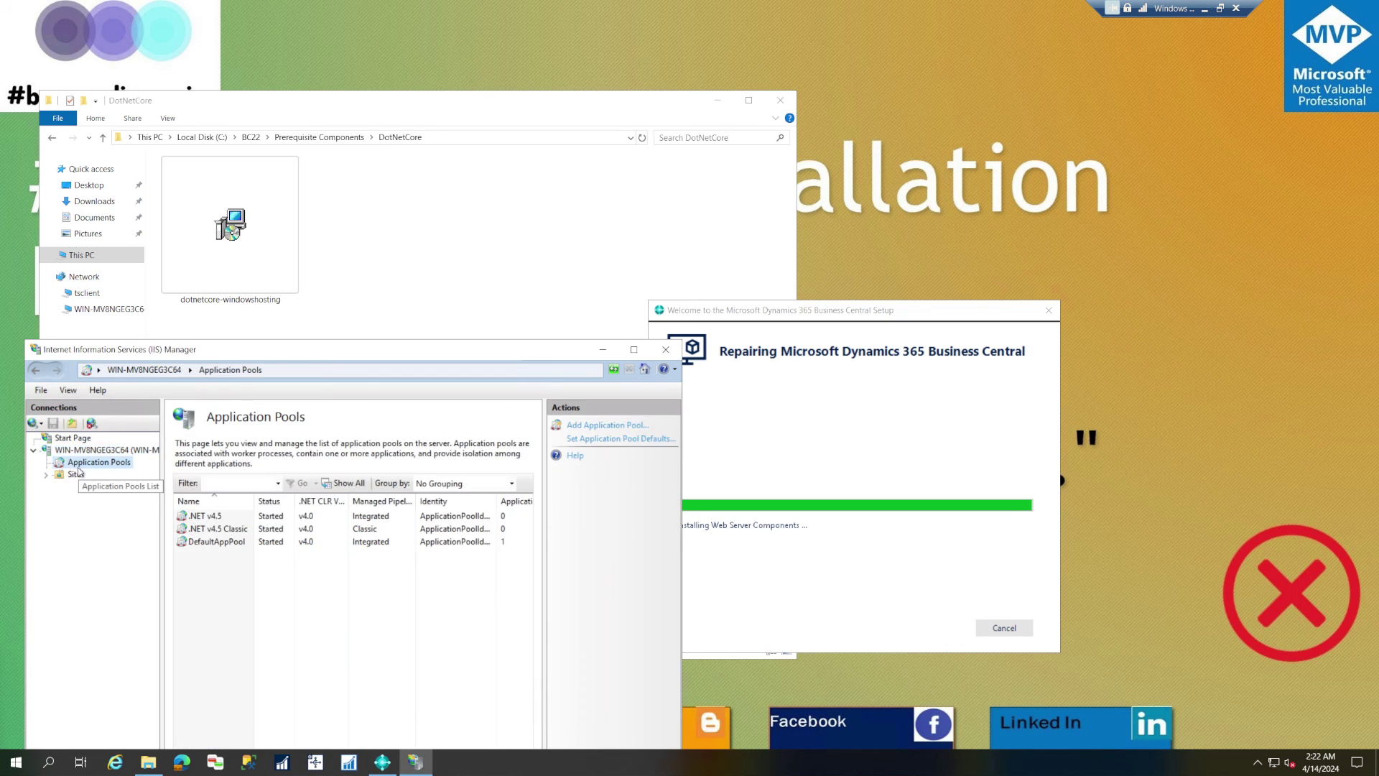
{"action": "left_click", "coordinate": [76, 475]}
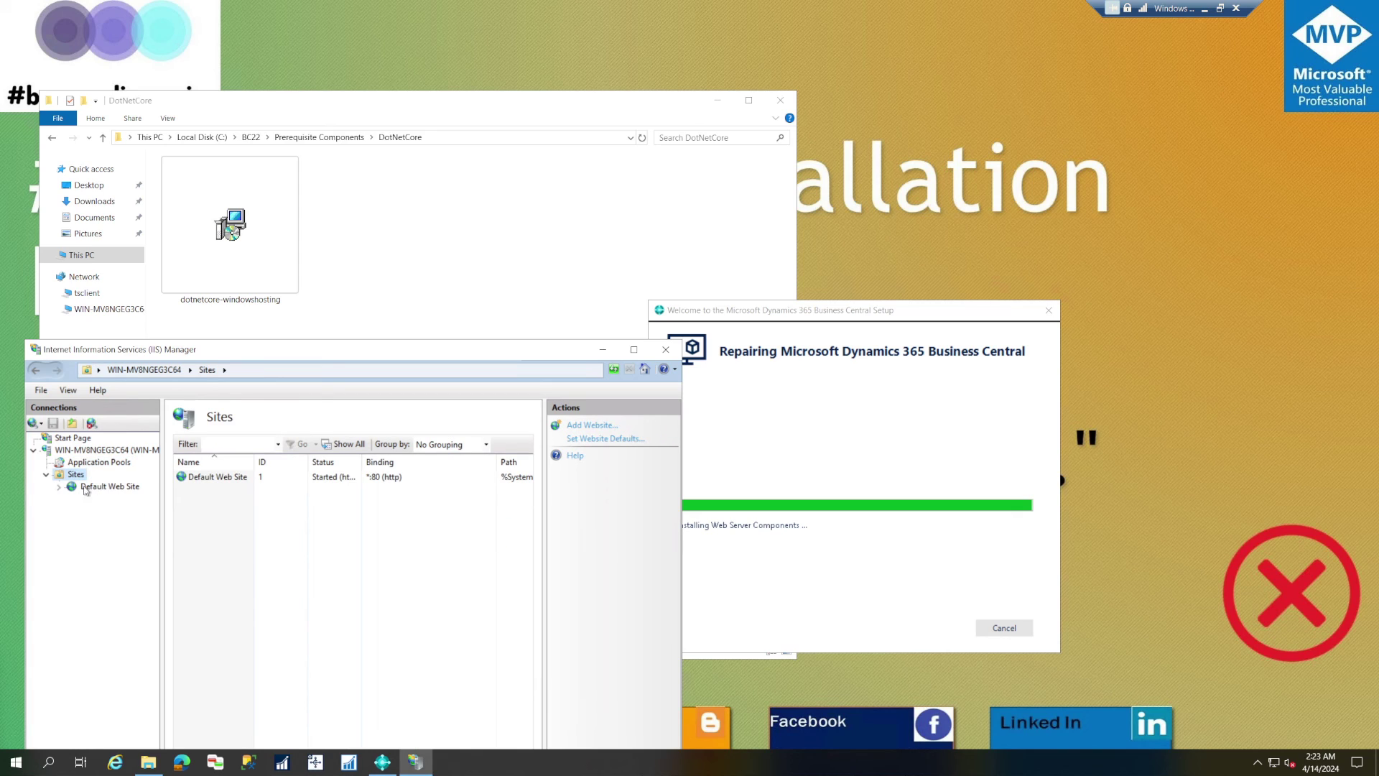
{"action": "left_click", "coordinate": [213, 478]}
{"action": "left_click", "coordinate": [85, 449]}
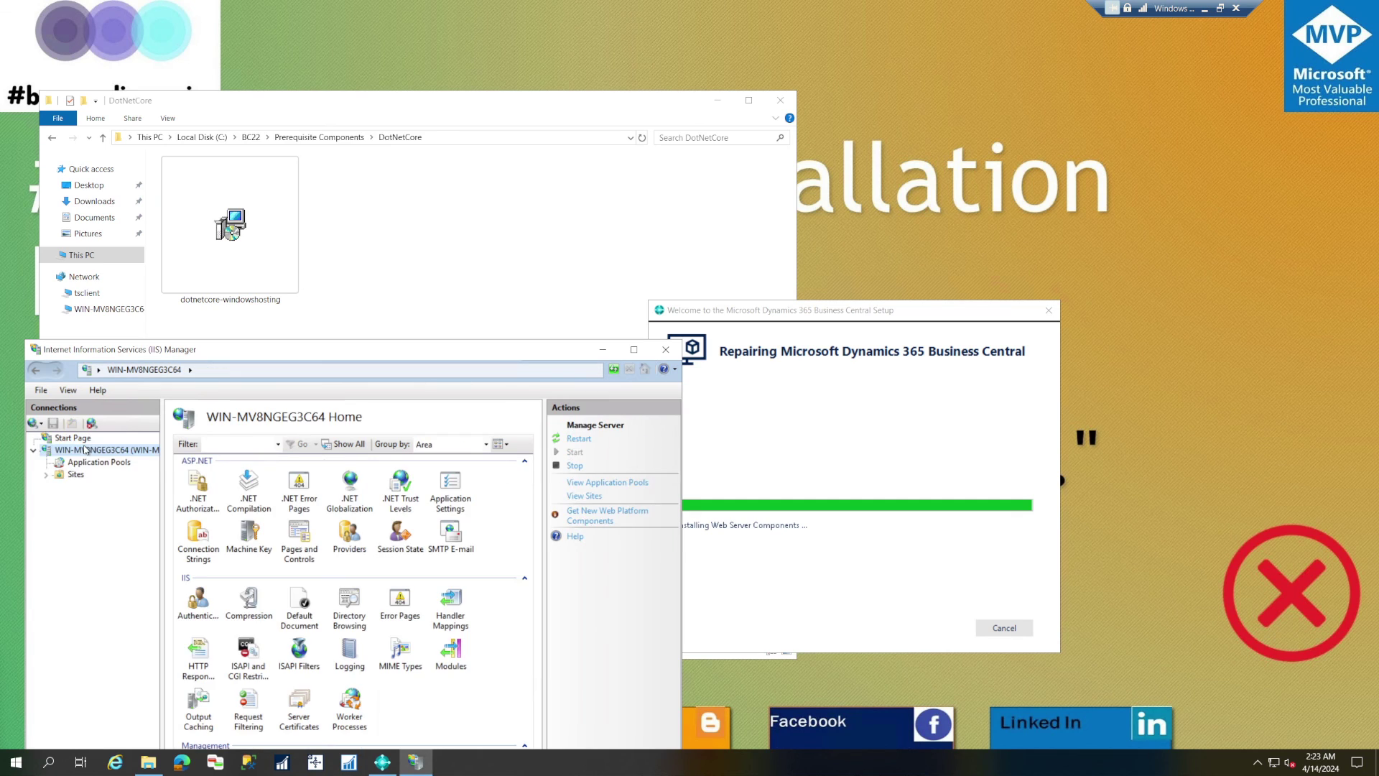
{"action": "double_click", "coordinate": [64, 476]}
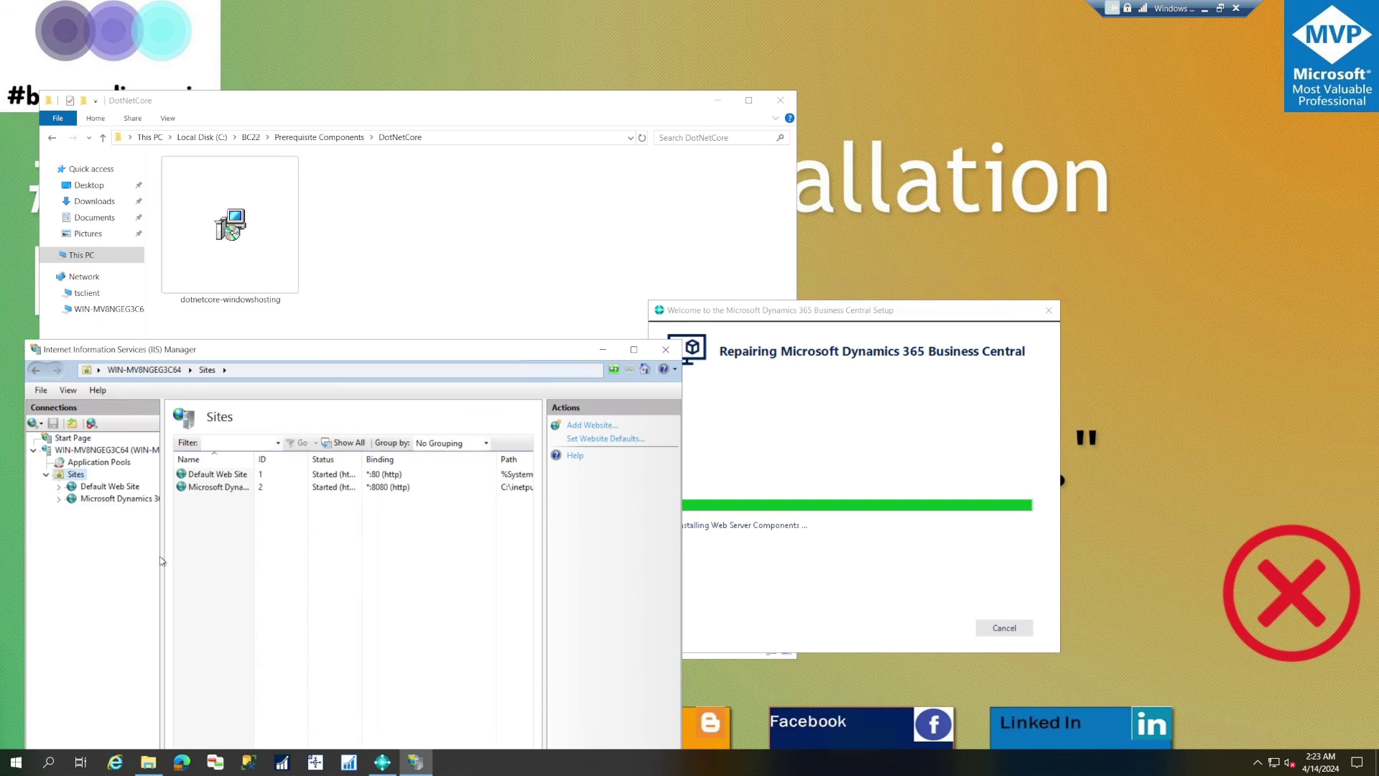
Widen the connections tree, open BC220 under the Microsoft Dynamics 365 Business Central Web Client site, and close the repair setup.
{"action": "left_click_drag", "start_coordinate": [163, 521], "coordinate": [294, 522]}
{"action": "left_click", "coordinate": [59, 499]}
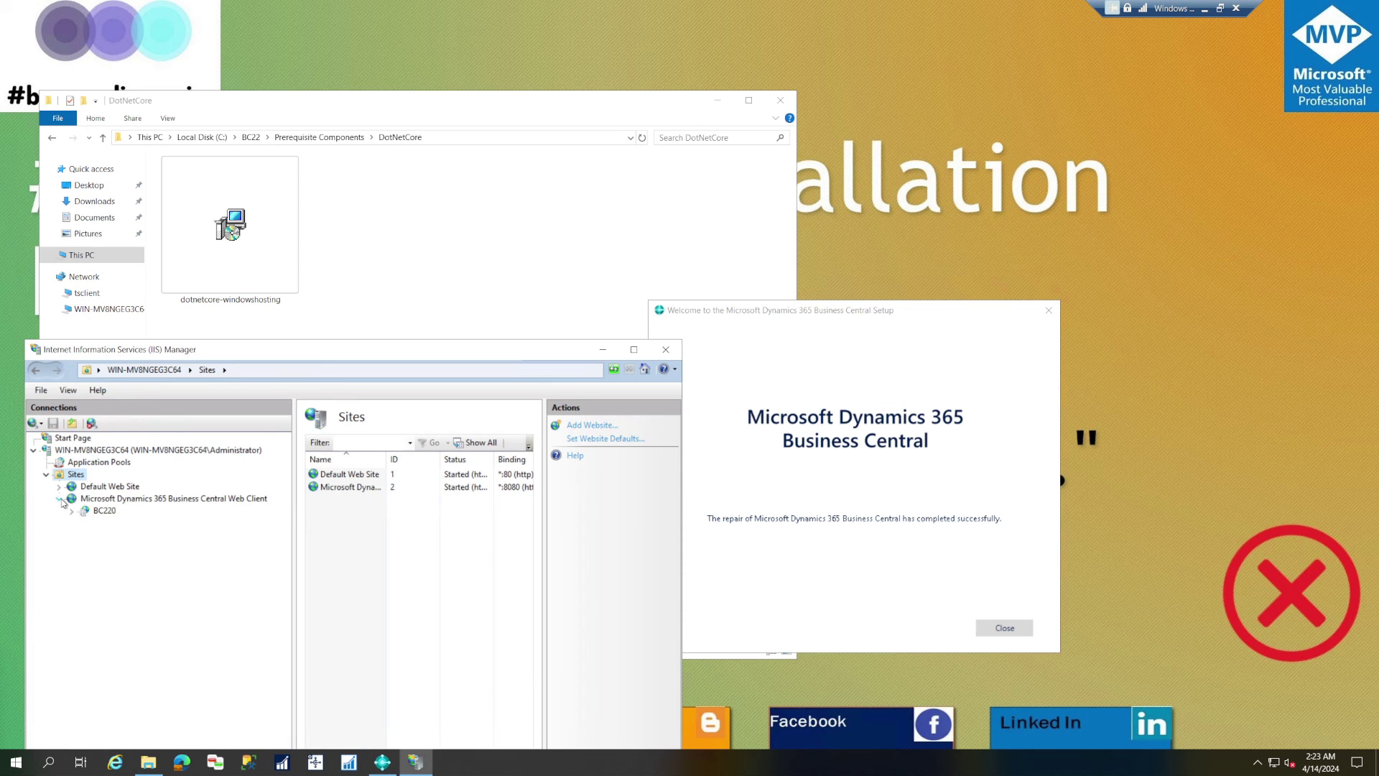
{"action": "left_click", "coordinate": [104, 510]}
{"action": "left_click", "coordinate": [845, 508]}
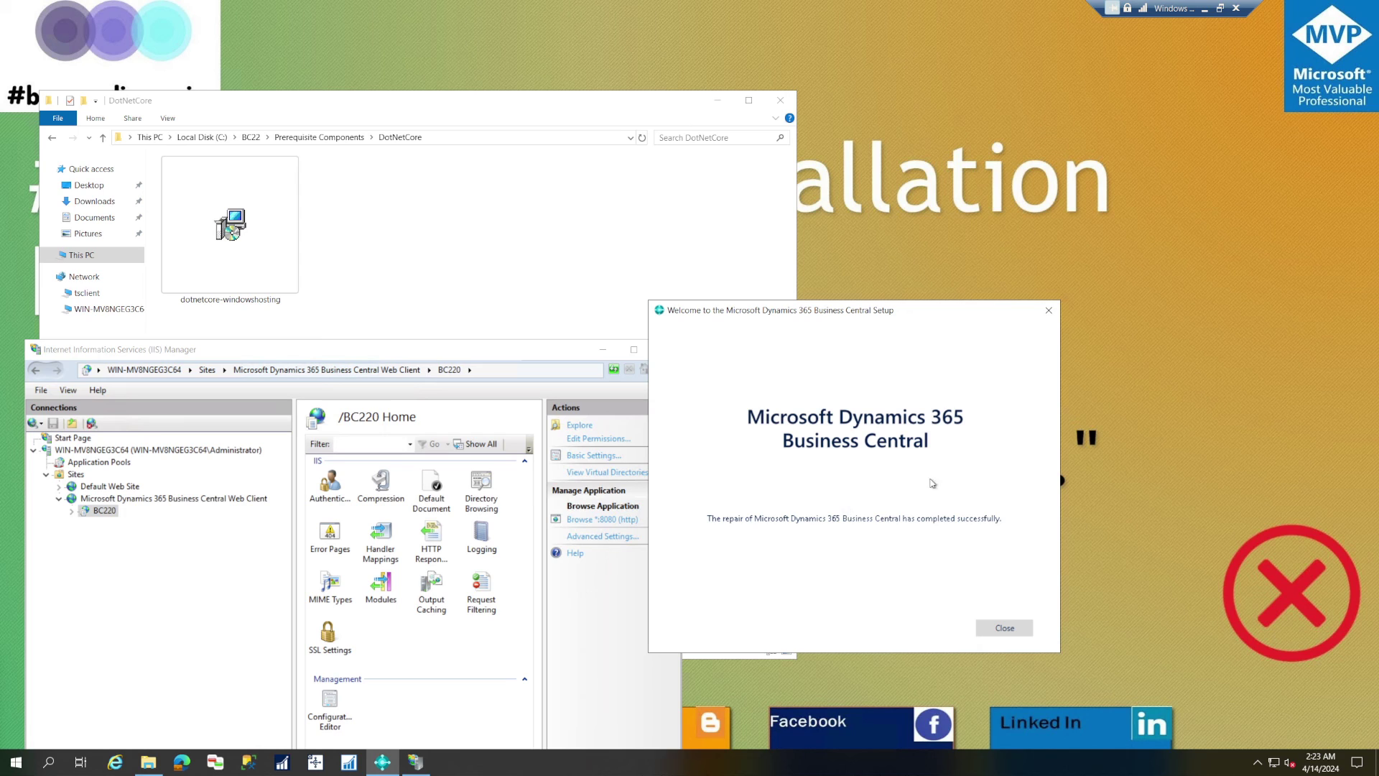
{"action": "left_click", "coordinate": [1004, 627]}
Browse the BC220 application from IIS Manager, opening it in Microsoft Edge.
{"action": "right_click", "coordinate": [115, 517]}
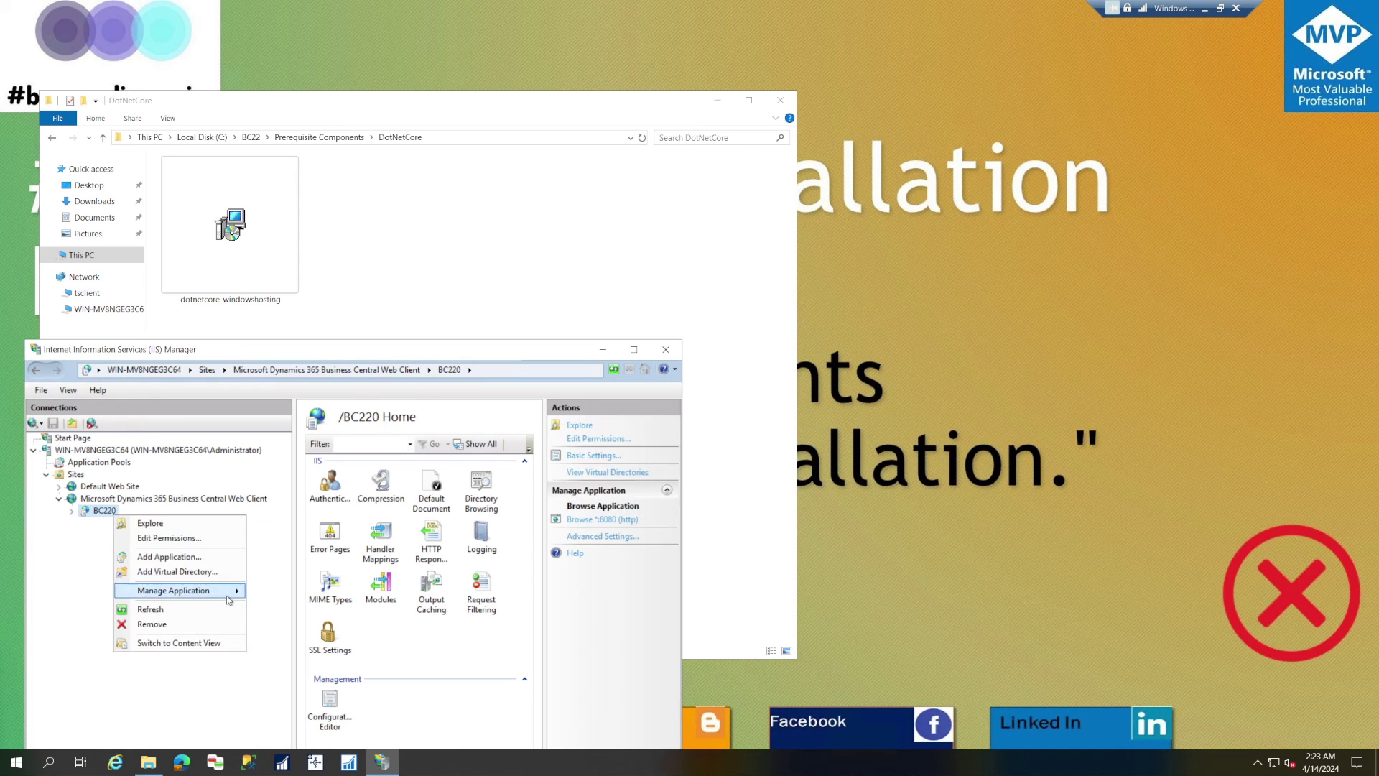
{"action": "left_click", "coordinate": [262, 596]}
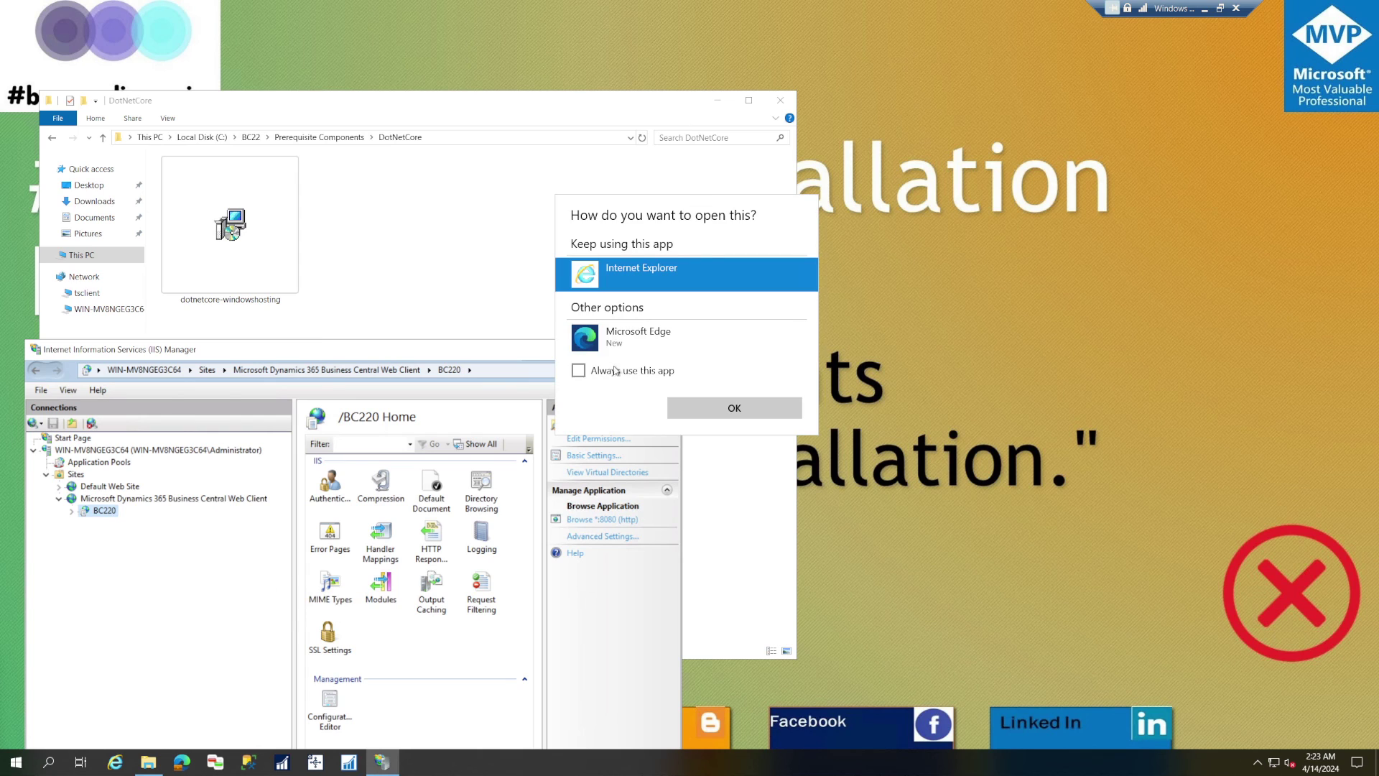
{"action": "left_click", "coordinate": [618, 339]}
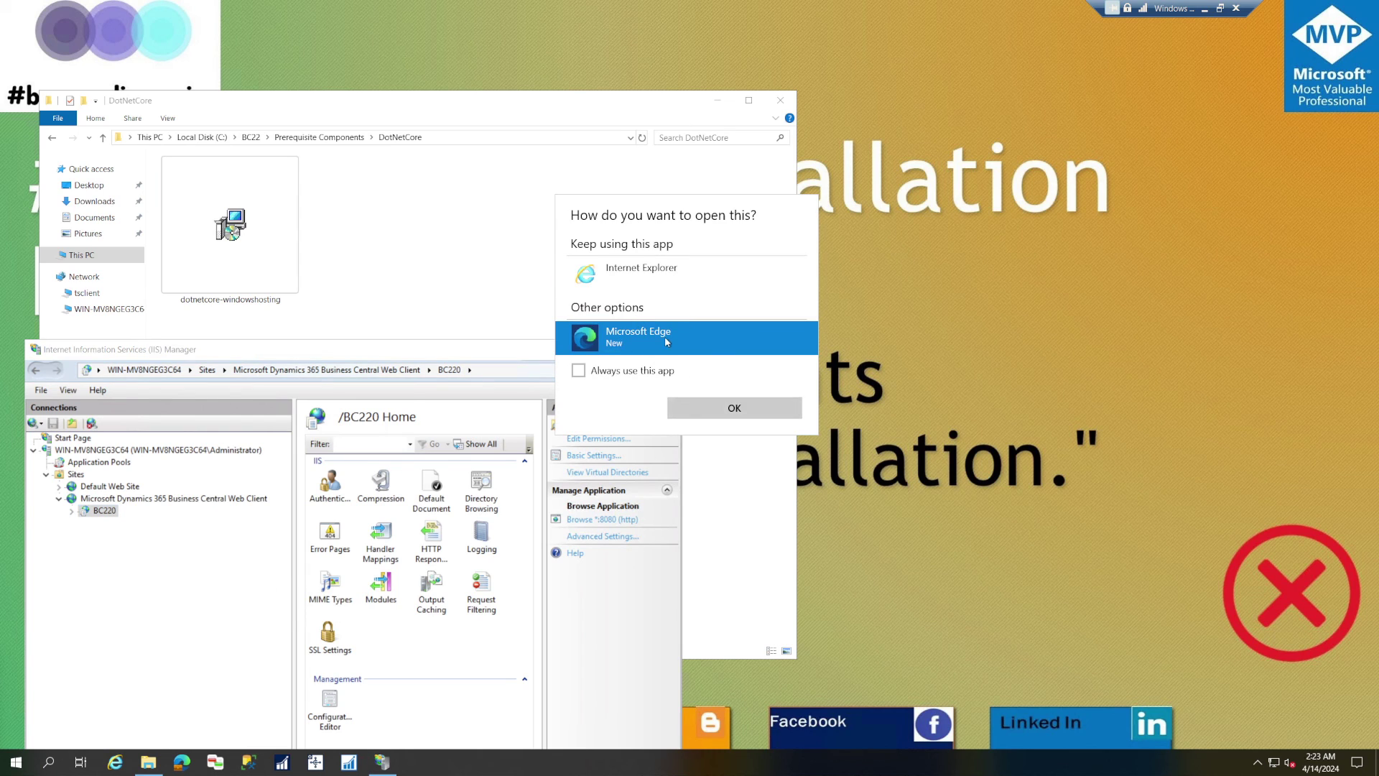
{"action": "left_click", "coordinate": [724, 412]}
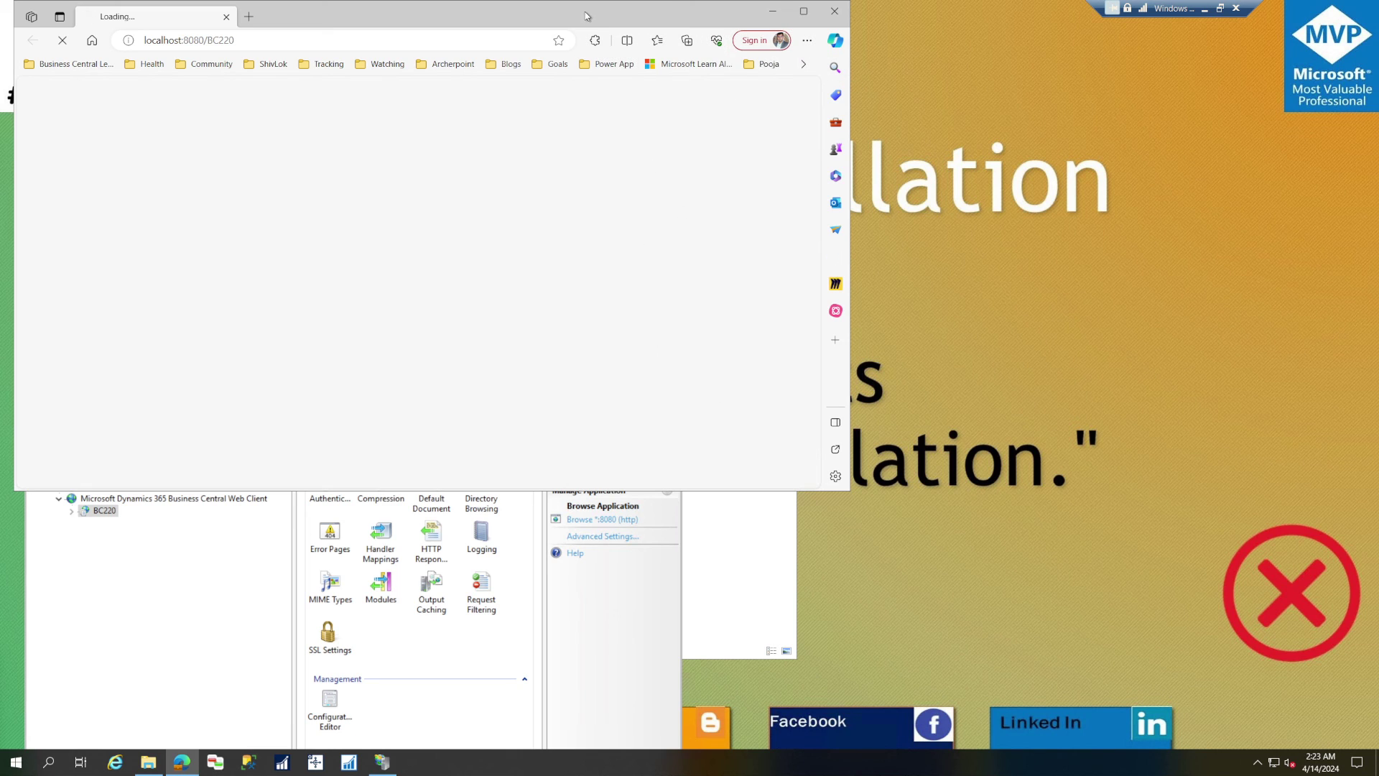
Move the browser window clear of IIS Manager and close IIS Manager.
{"action": "left_click_drag", "start_coordinate": [588, 15], "coordinate": [1068, 159]}
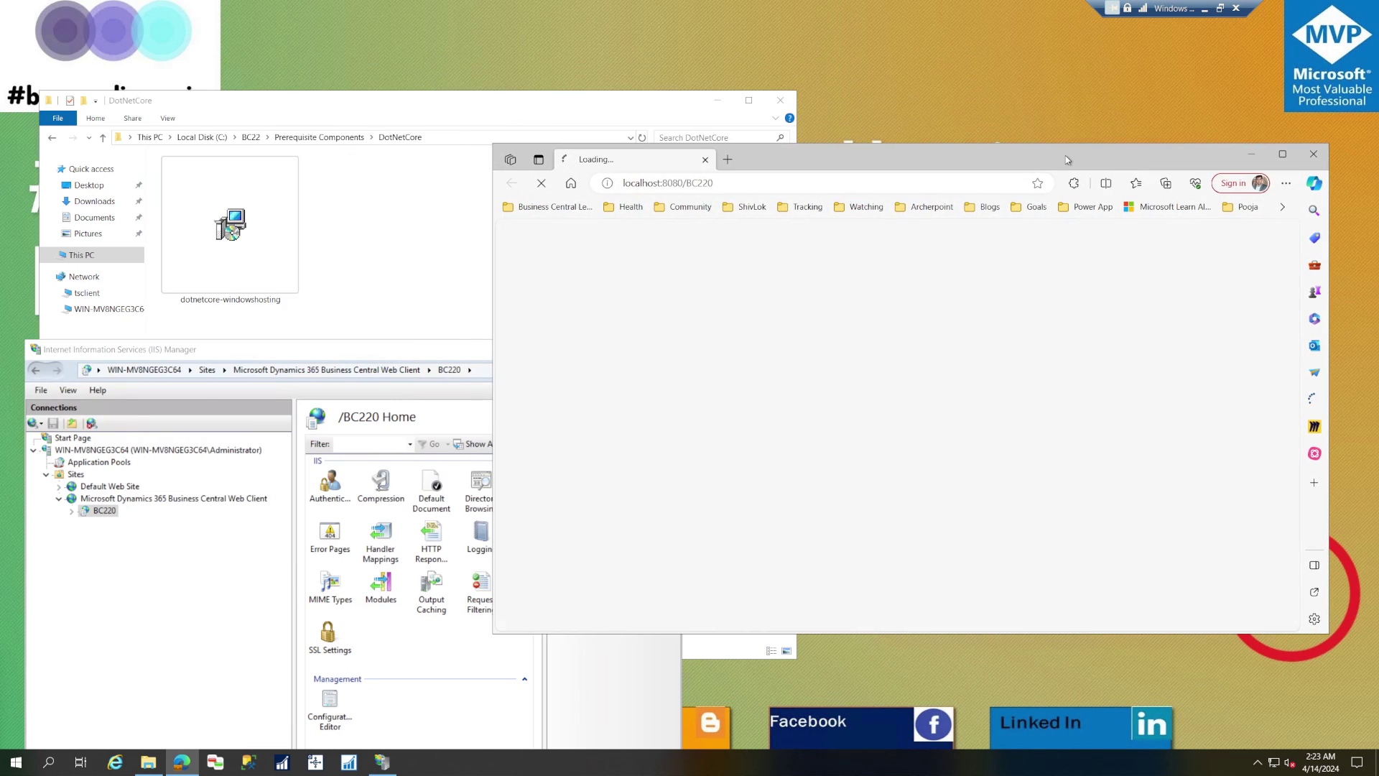
{"action": "left_click", "coordinate": [365, 361]}
{"action": "left_click", "coordinate": [679, 357]}
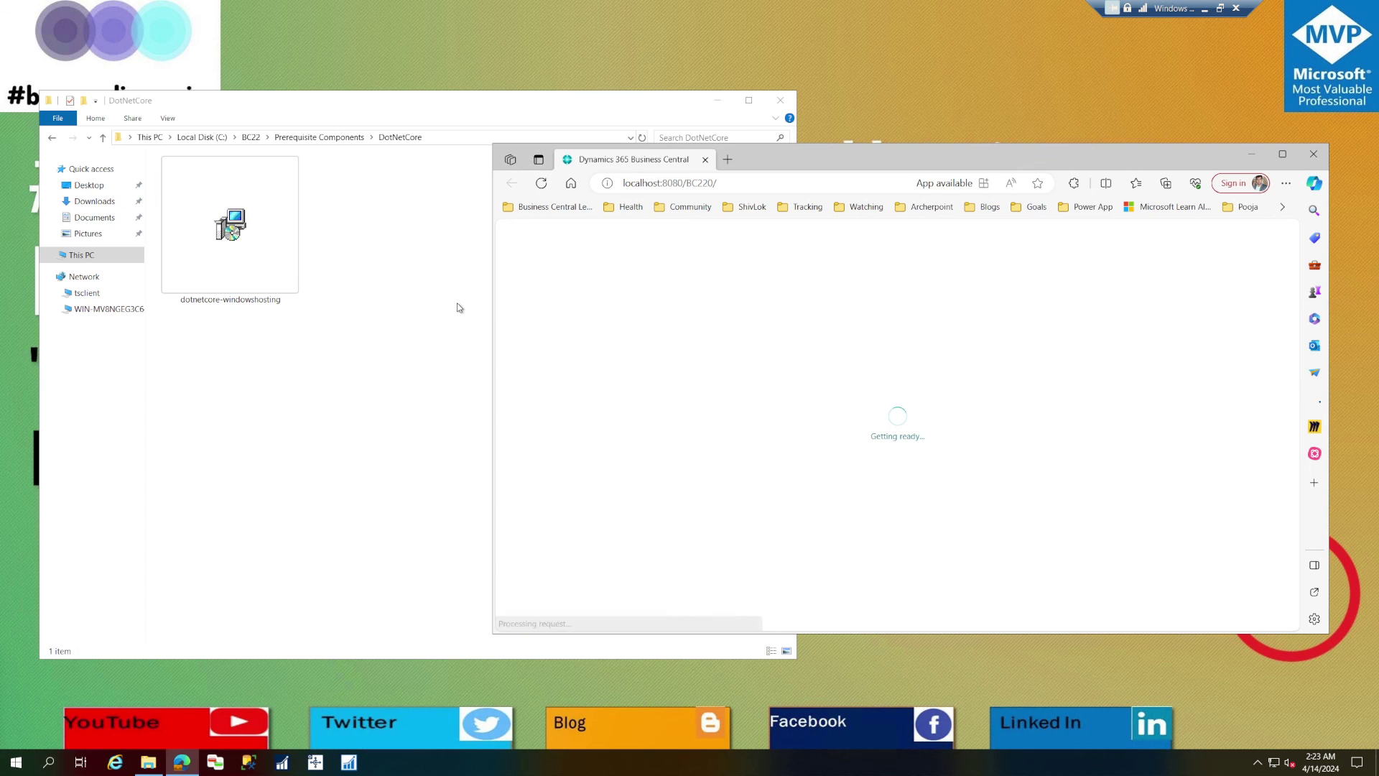